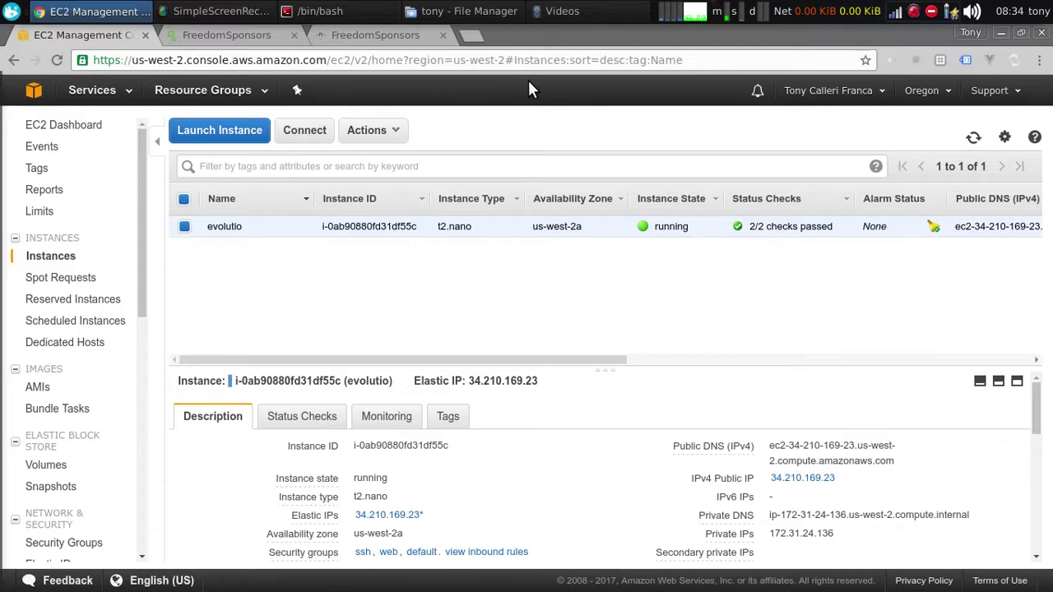
Start a new instance launch with Ubuntu Server 16.04 LTS and t2.nano, reaching Configure Instance Details
left_click(225, 136)
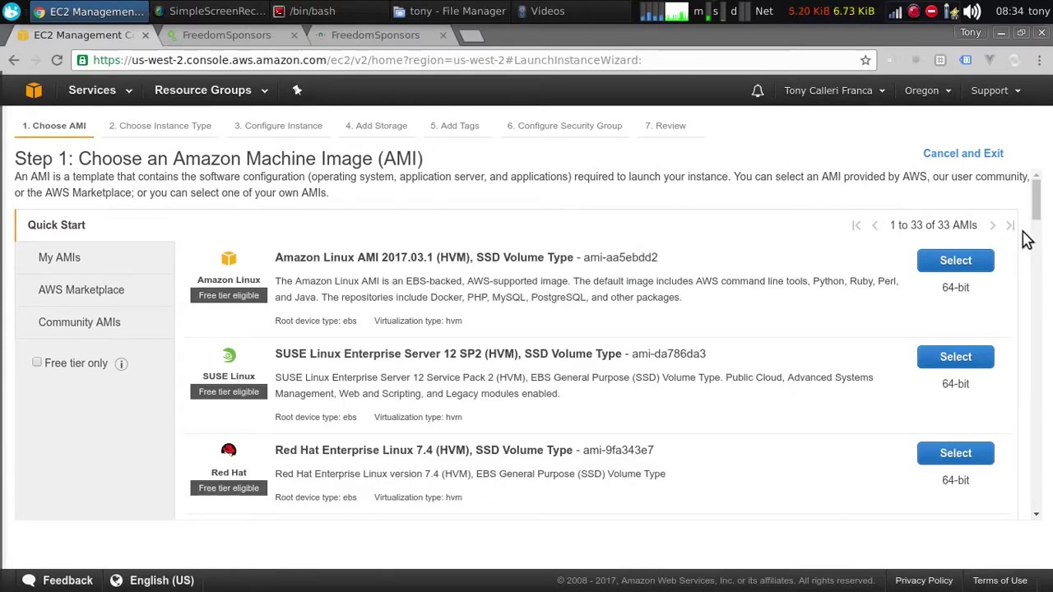
scroll(501, 329, "down", 3)
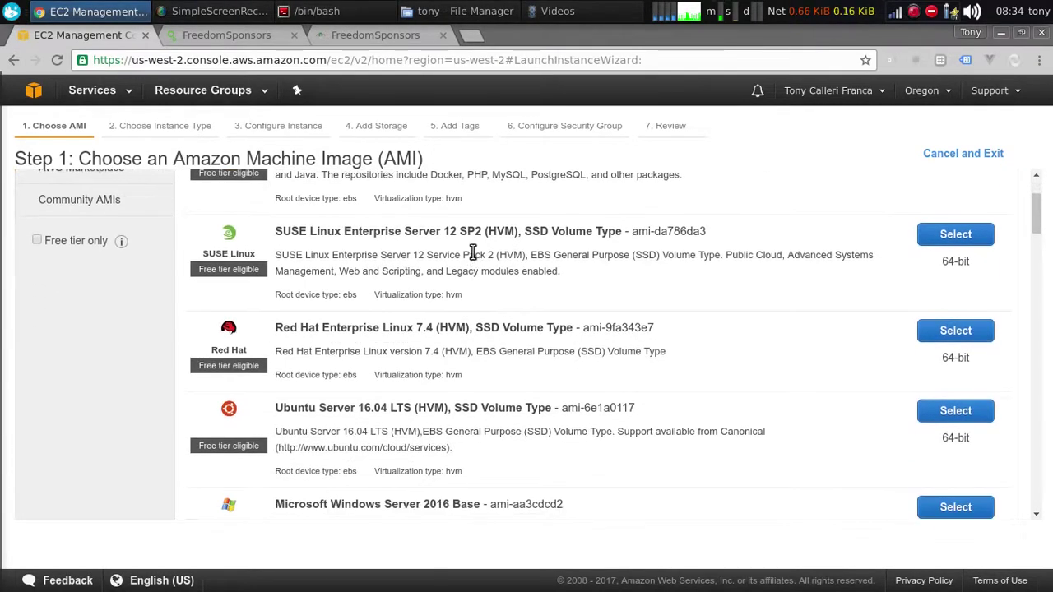
scroll(473, 253, "down", 1)
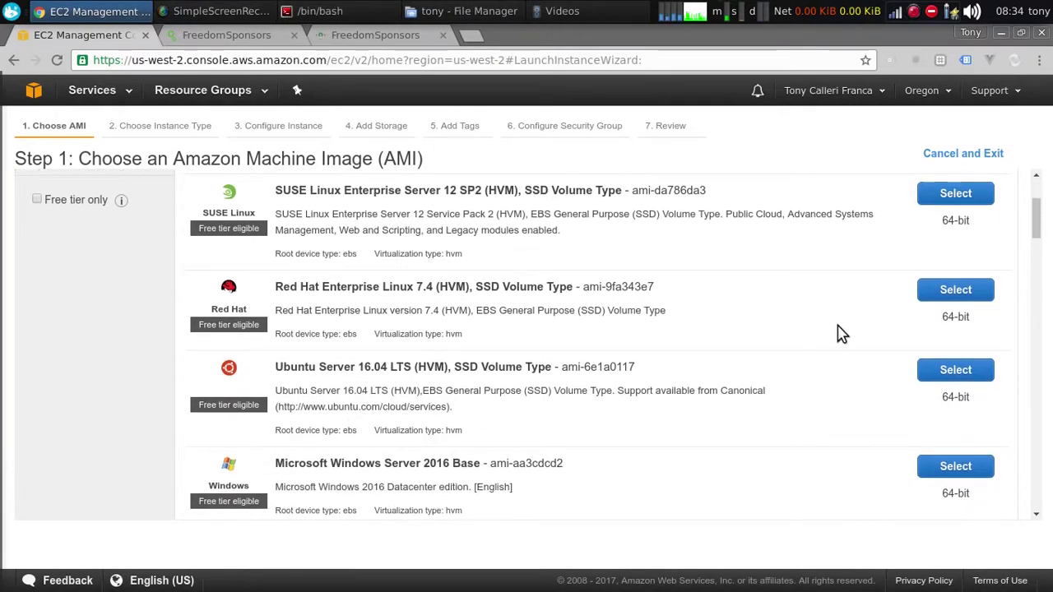
left_click(955, 370)
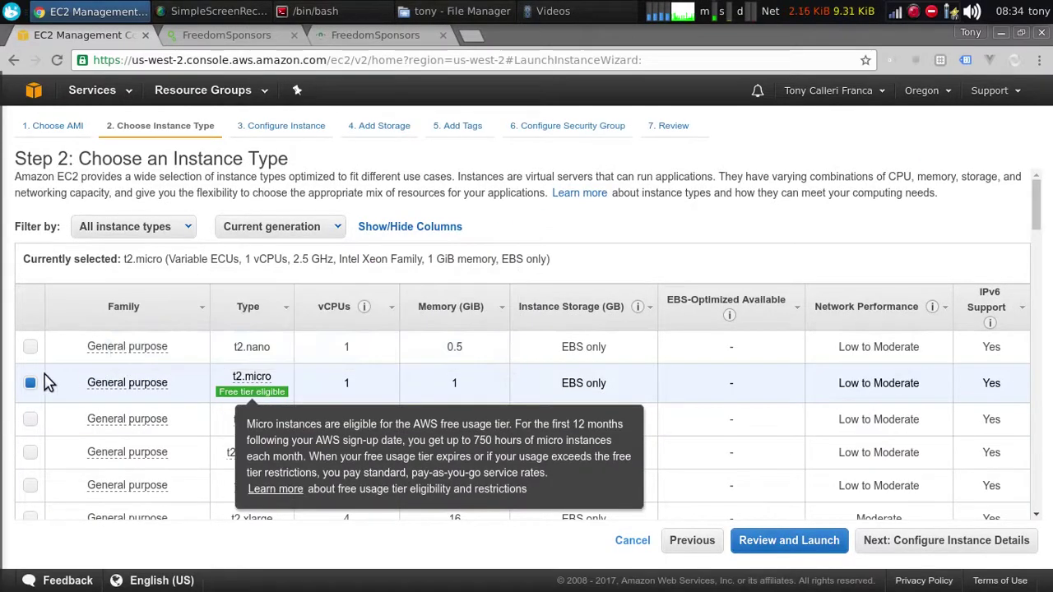
left_click(30, 346)
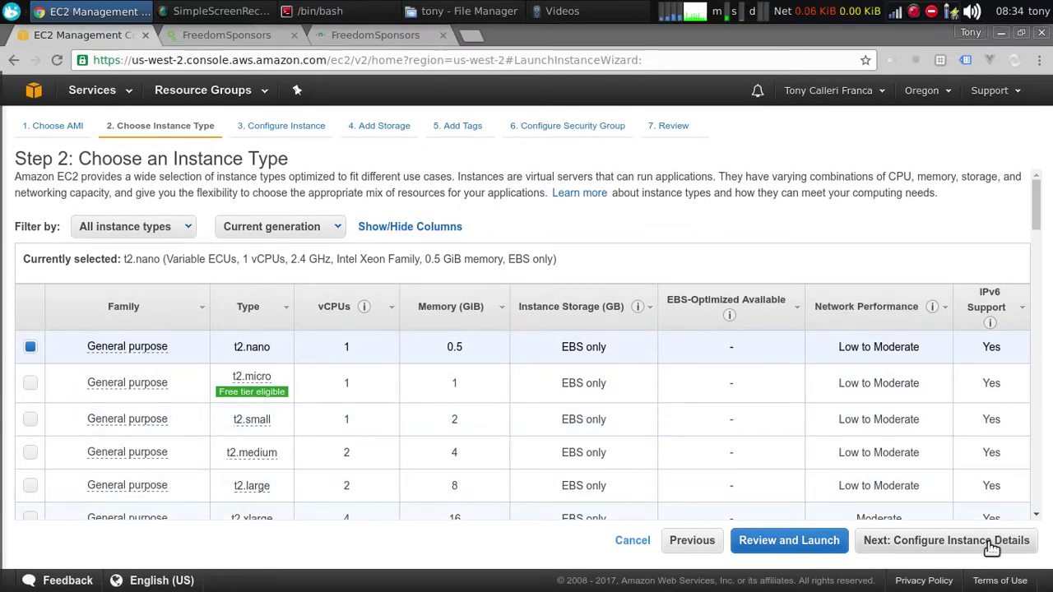
left_click(946, 544)
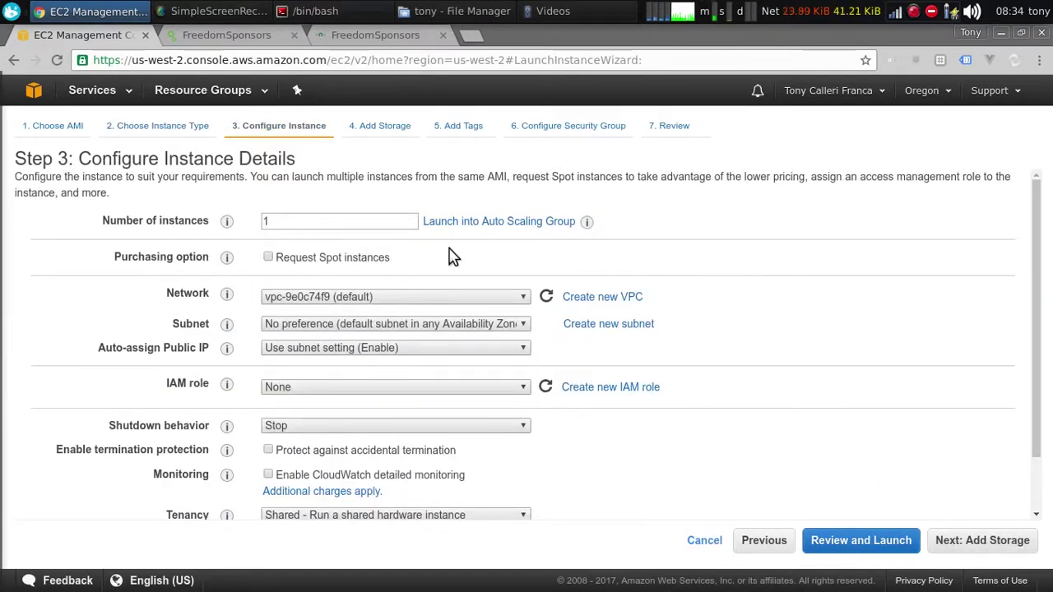
left_click_drag(1040, 207, 1036, 329)
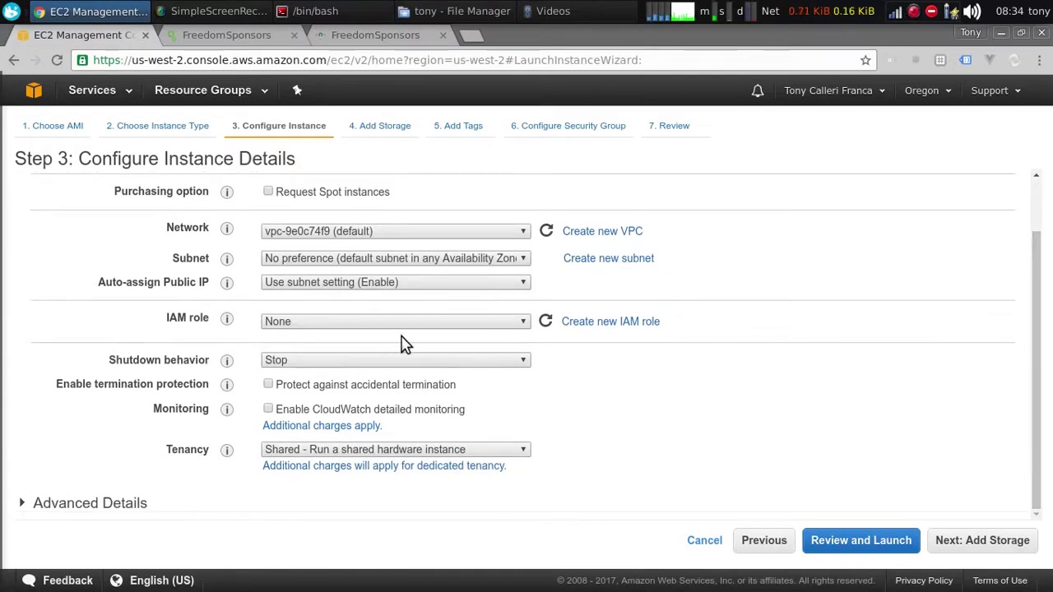
Set the root volume size to 20 GiB
left_click(979, 541)
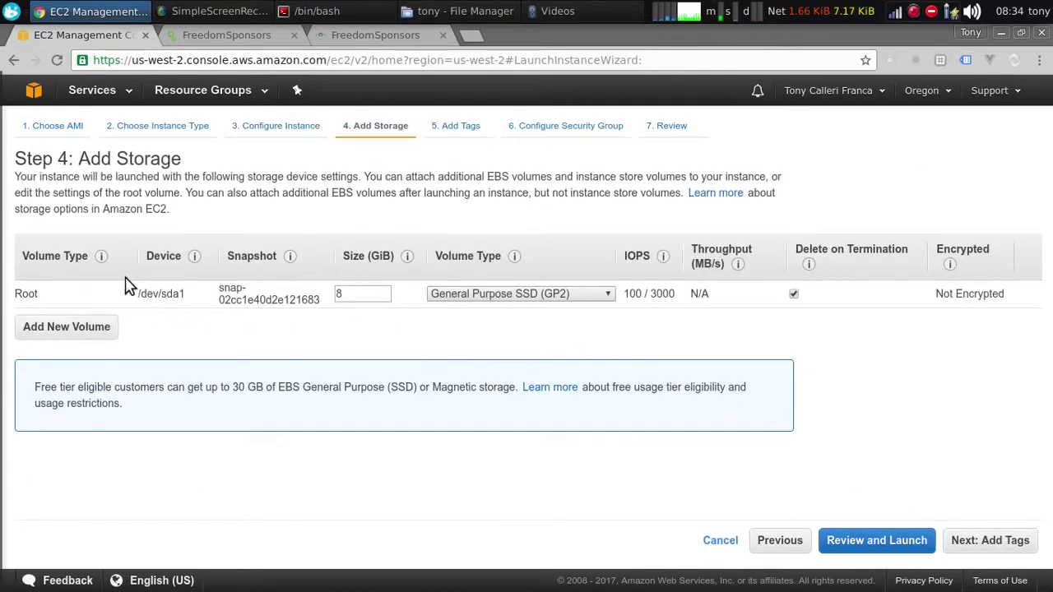
double_click(367, 293)
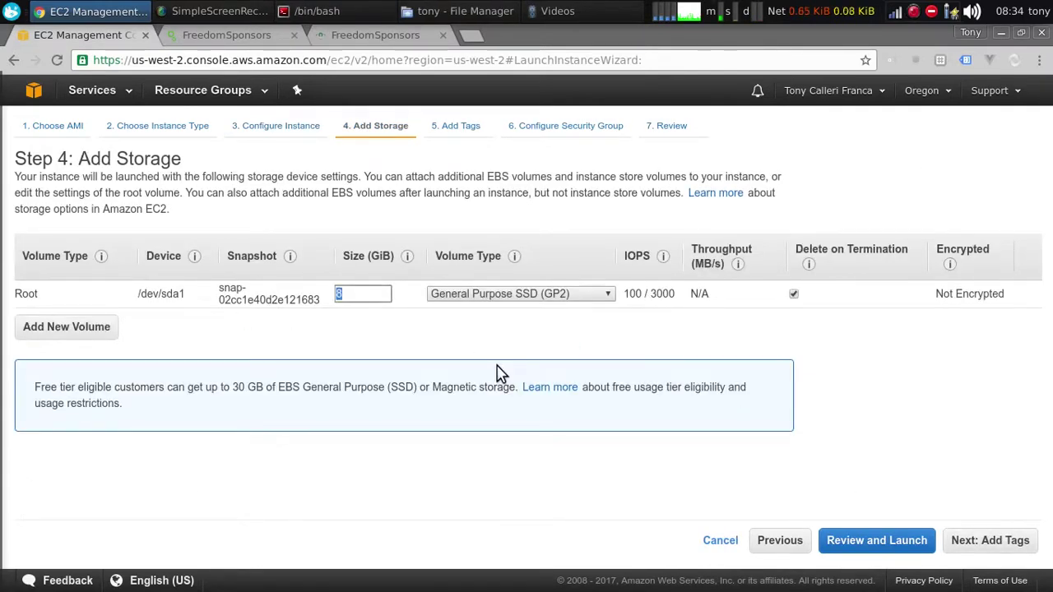
type("20")
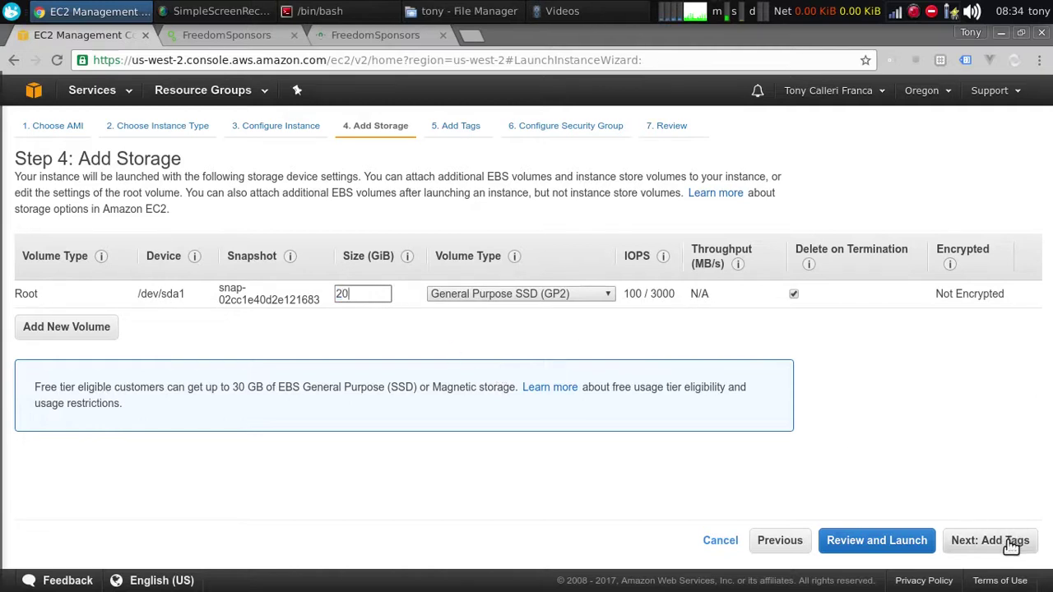
Add a Name tag with value 'tutorial' and go to the launch review
left_click(1011, 545)
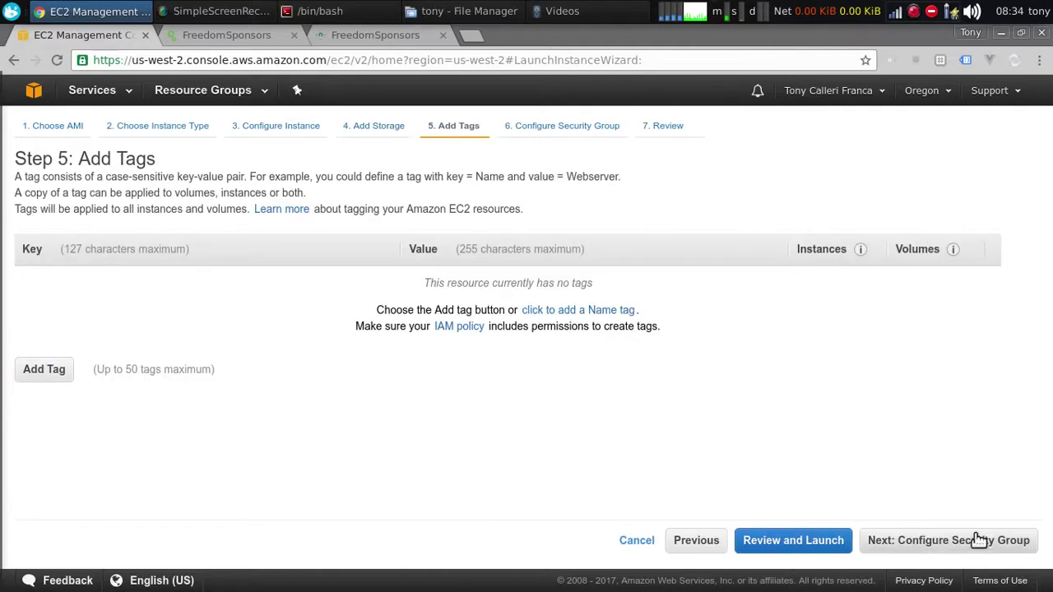
left_click(44, 372)
type("Nam")
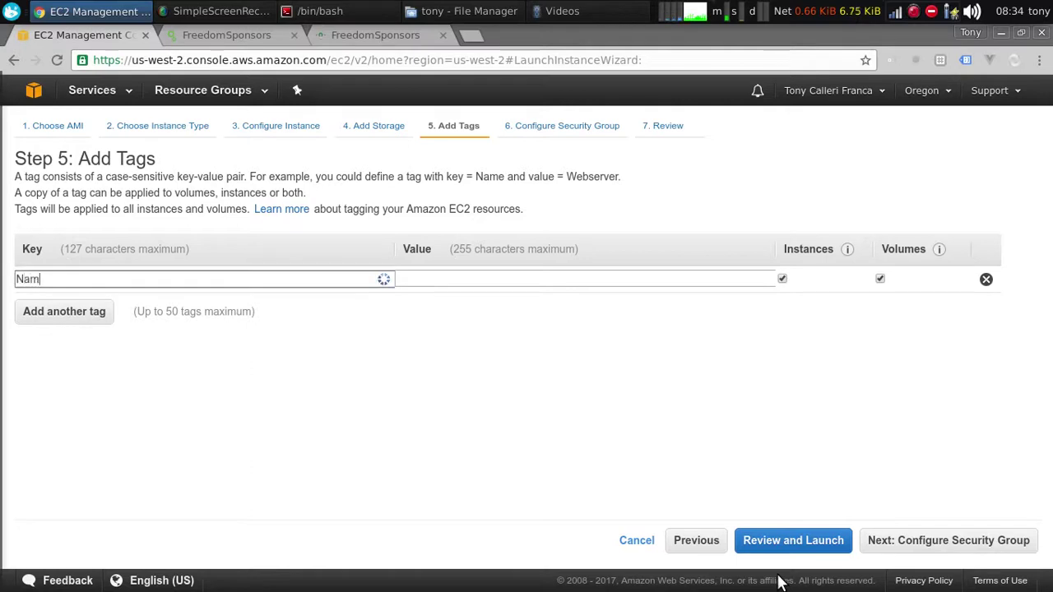
type("e")
left_click(449, 277)
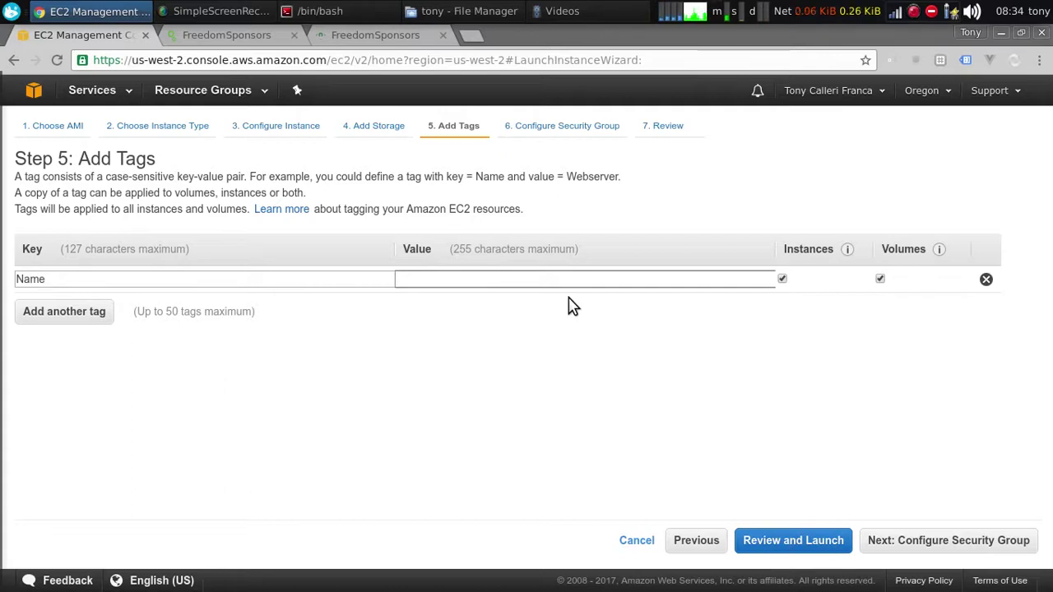
type("tutoria")
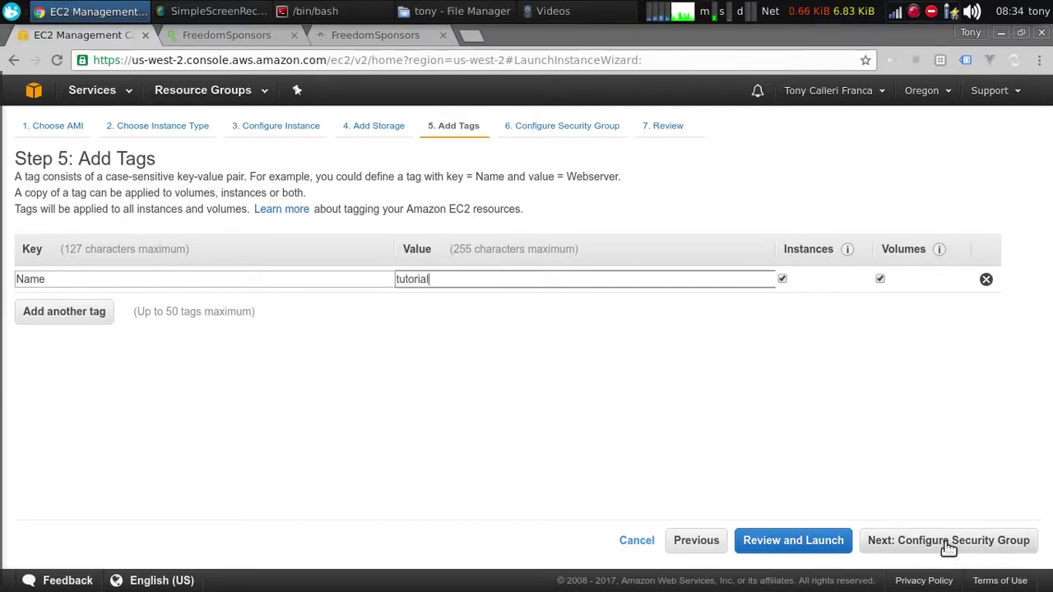
type("l")
left_click(802, 543)
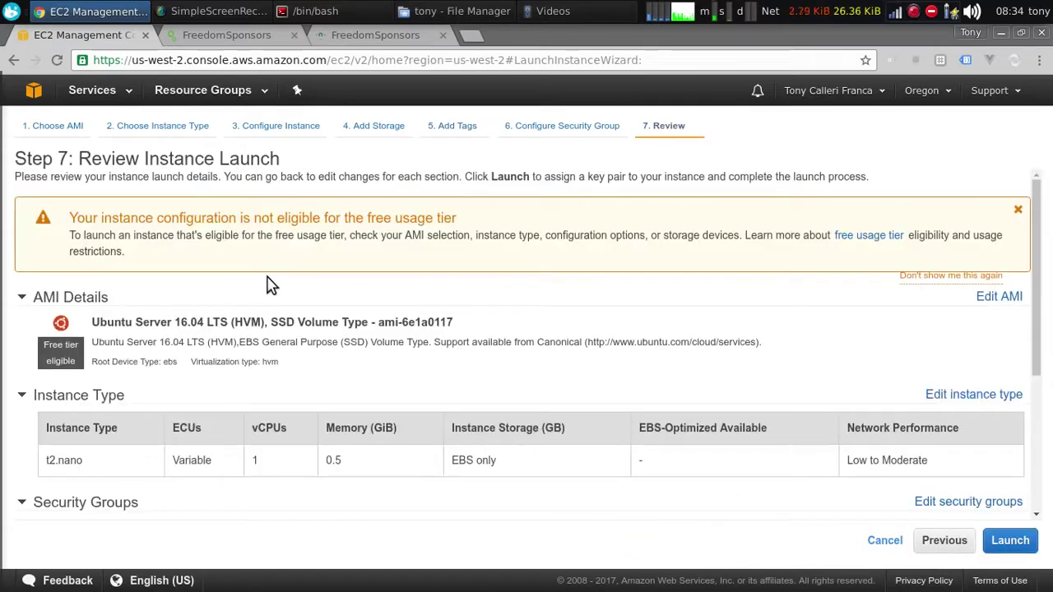
Create a new key pair named 'tutorial' and download tutorial.pem
left_click(1018, 542)
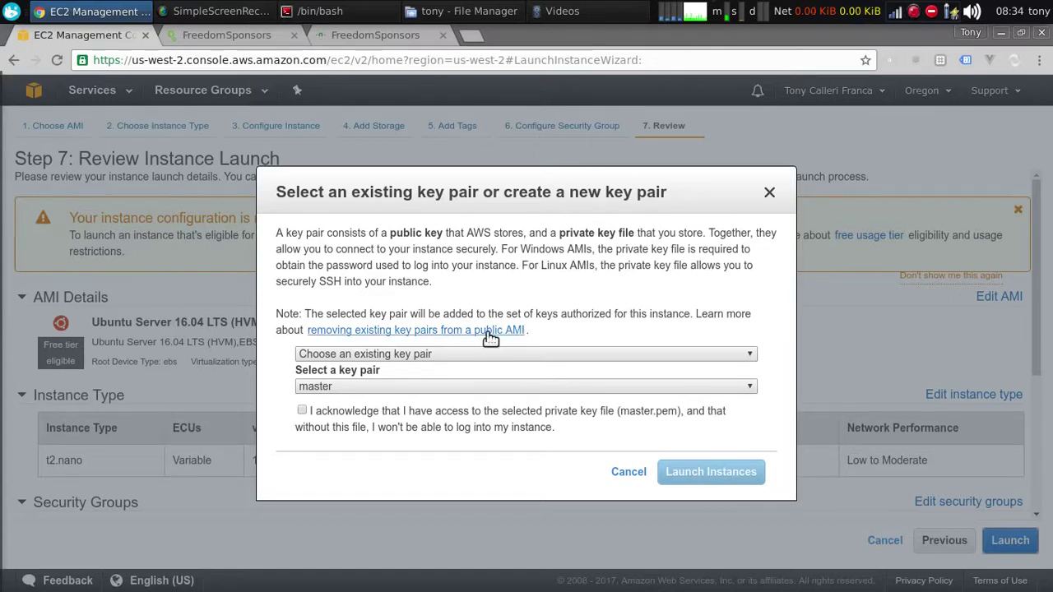
left_click(391, 356)
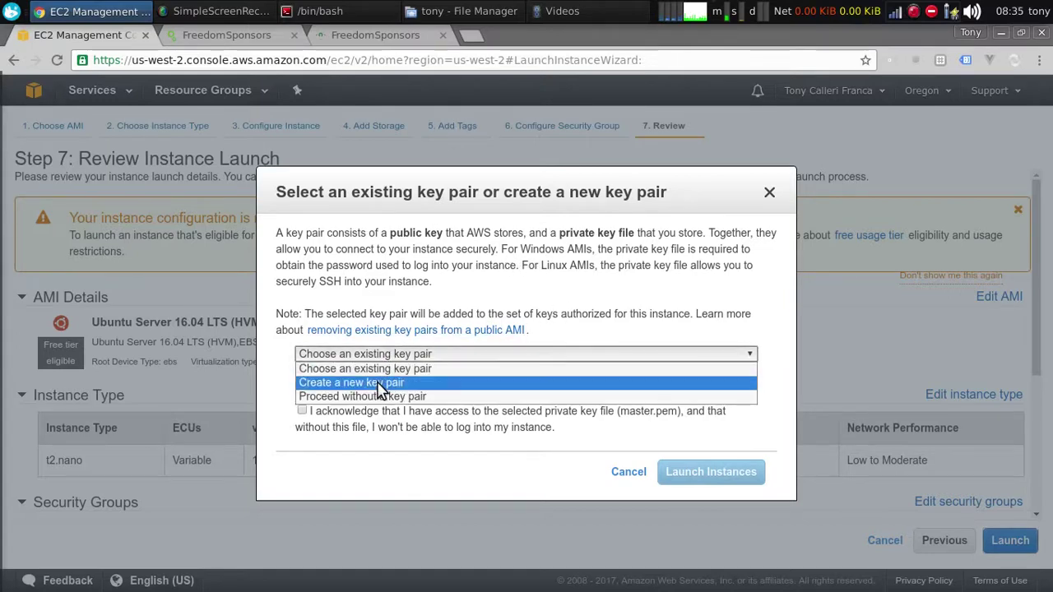
left_click(383, 383)
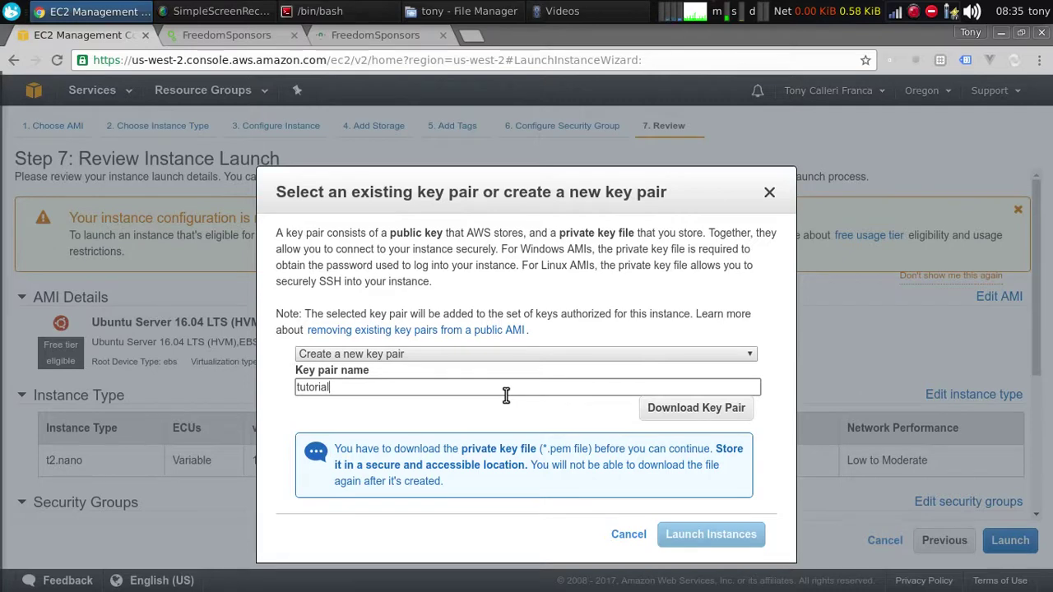
left_click(708, 407)
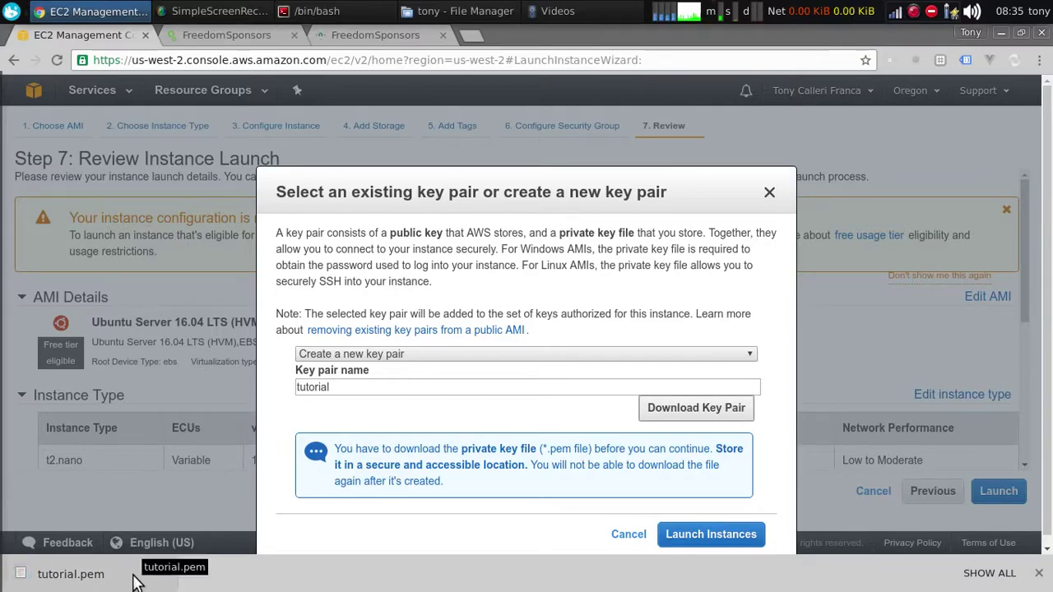
key("alt+Tab")
Split the bash terminal vertically into side-by-side panes
left_click(543, 407)
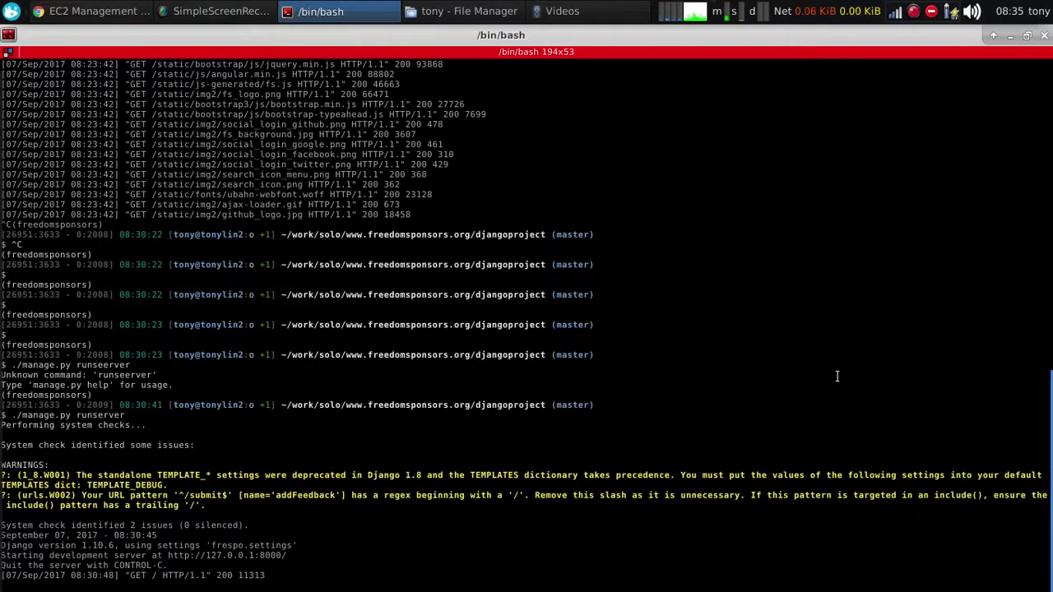
right_click(557, 390)
left_click(642, 227)
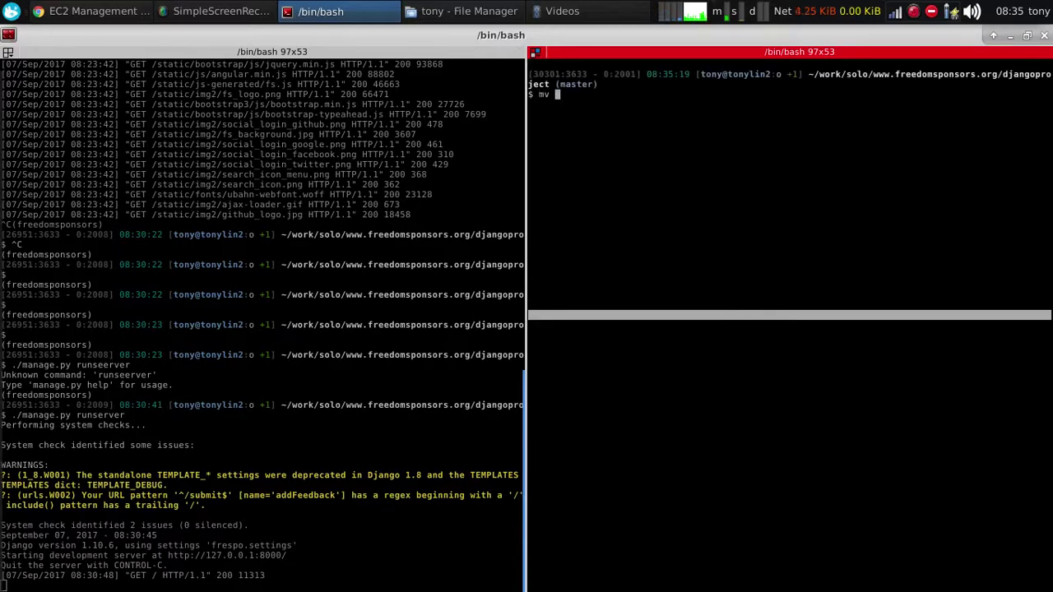
Move ~/Downloads/tutorial.pem into ~/.ssh/
type("mv ~/Dow")
key("Tab")
type("tut")
key("Tab")
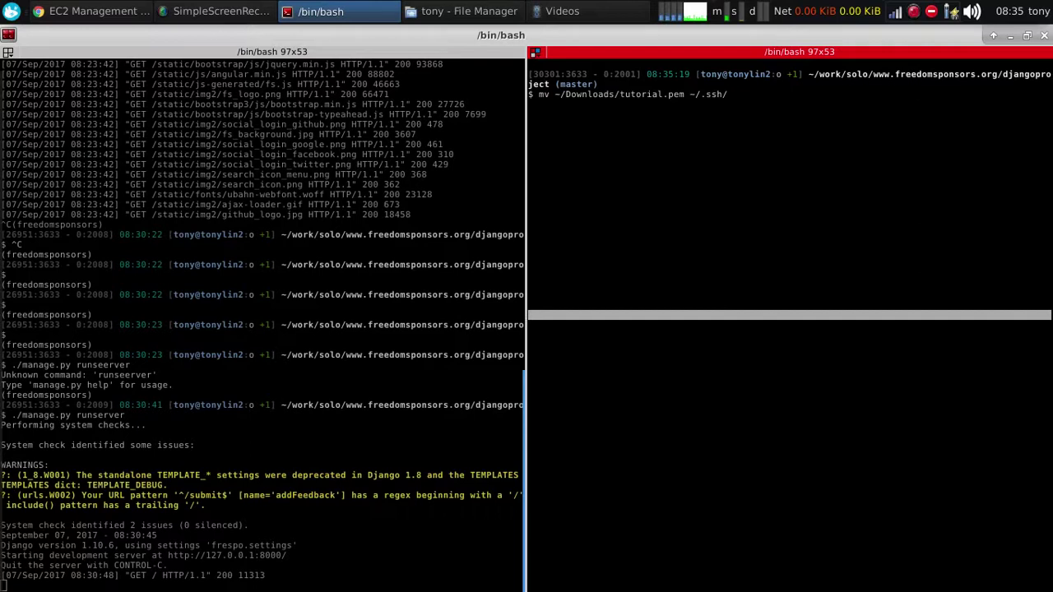
key("Return")
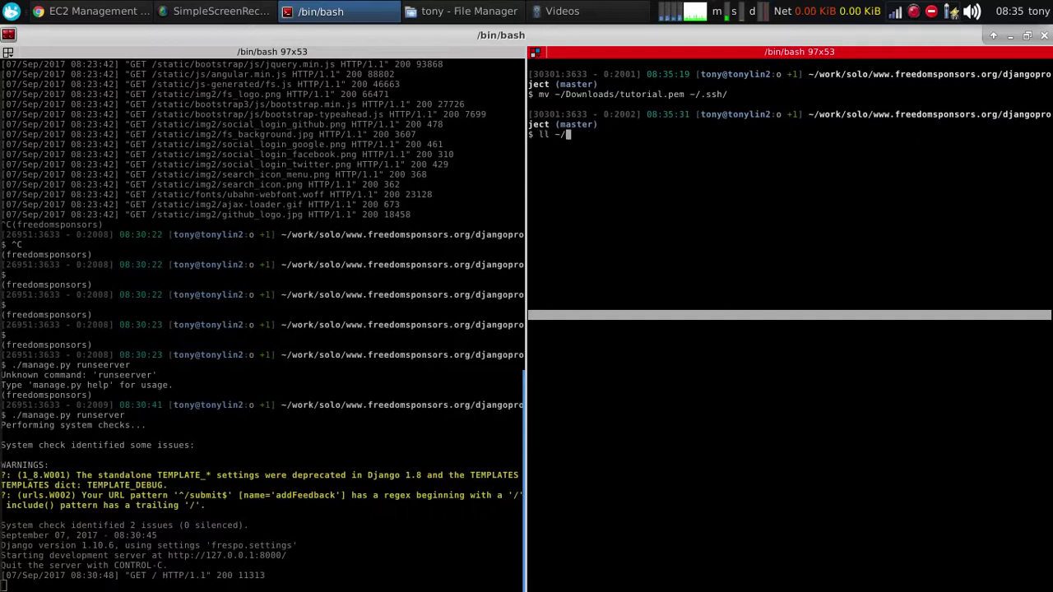
List ~/.ssh/ to confirm tutorial.pem is present with -rw-rw-r-- permissions
type("ll ~/.ss")
key("Tab")
key("Tab")
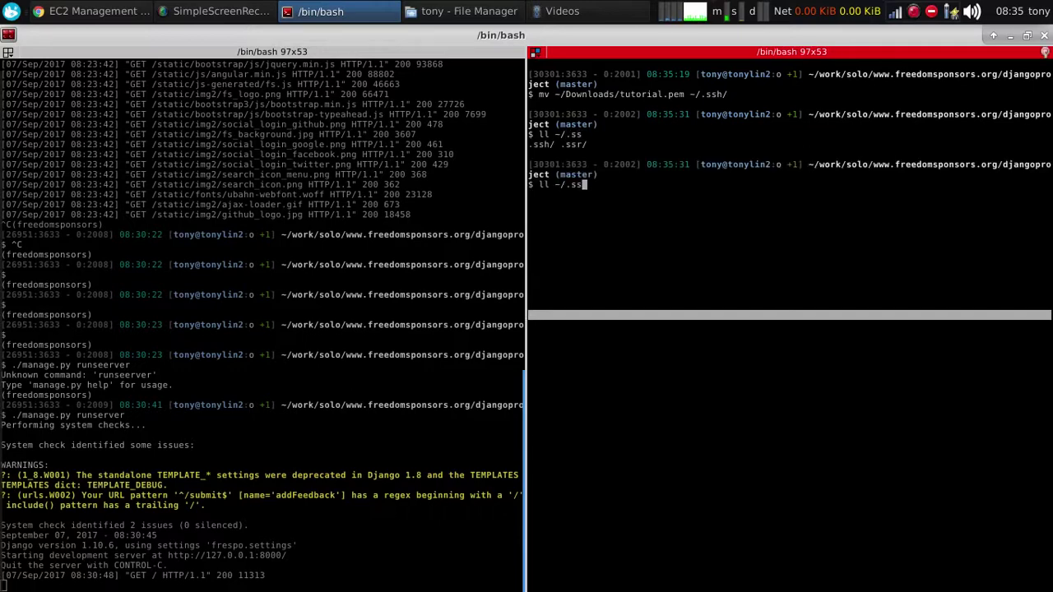
key("Return")
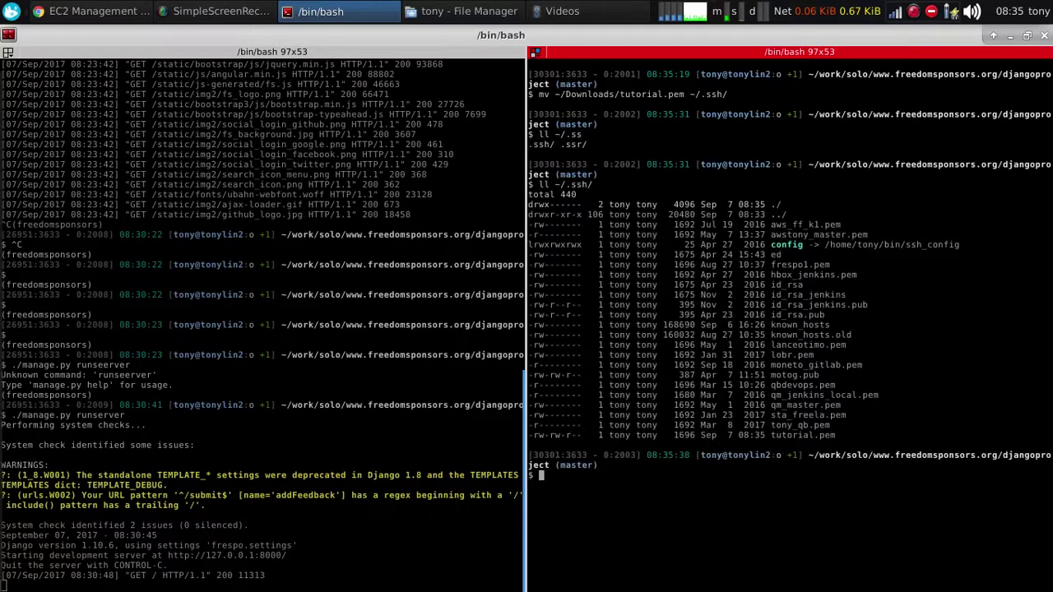
key("Return")
key("Return")
key("Return")
key("Return")
key("Return")
key("Return")
key("Return")
key("Return")
key("Return")
key("Return")
key("Return")
key("Return")
key("Return")
key("Return")
key("Return")
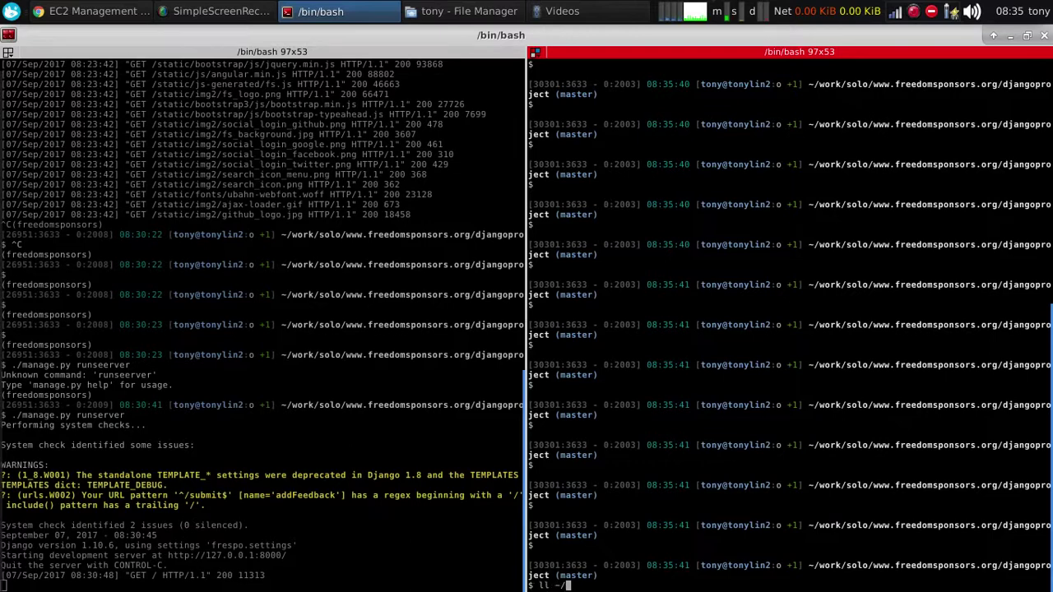
key("Tab")
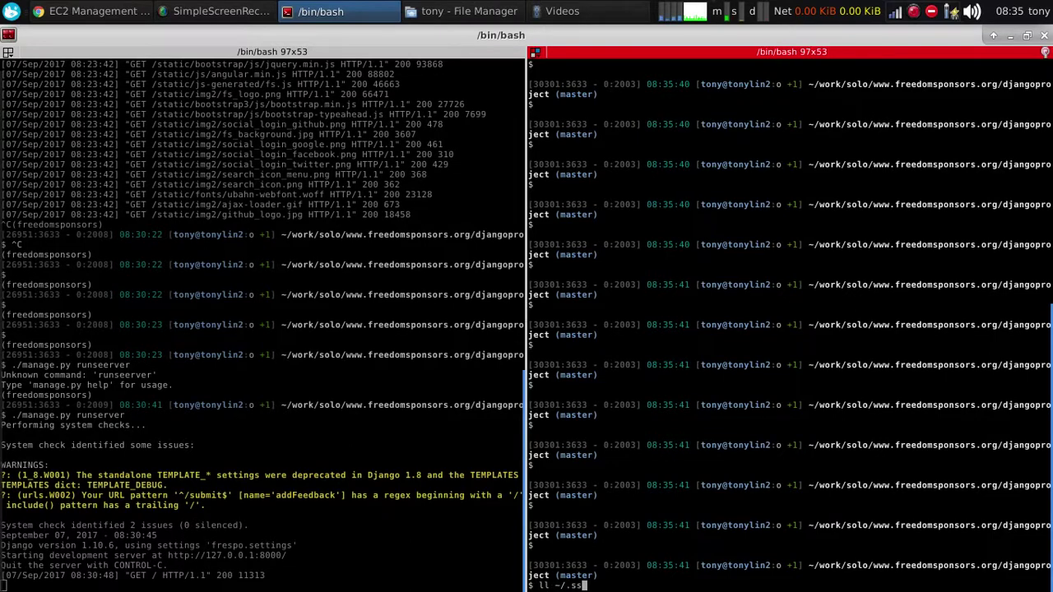
key("Return")
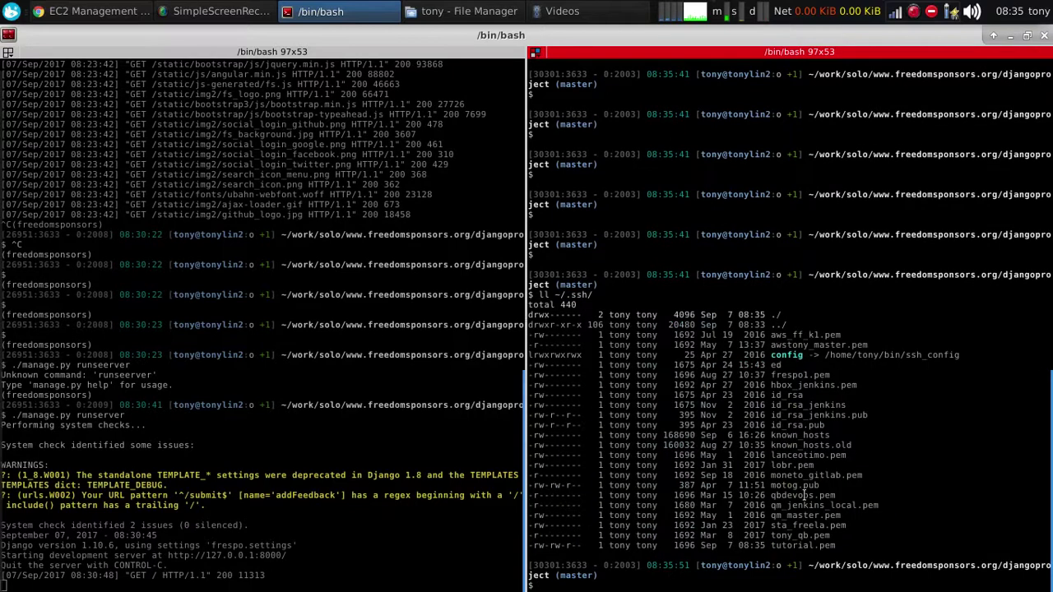
left_click_drag(838, 546, 520, 545)
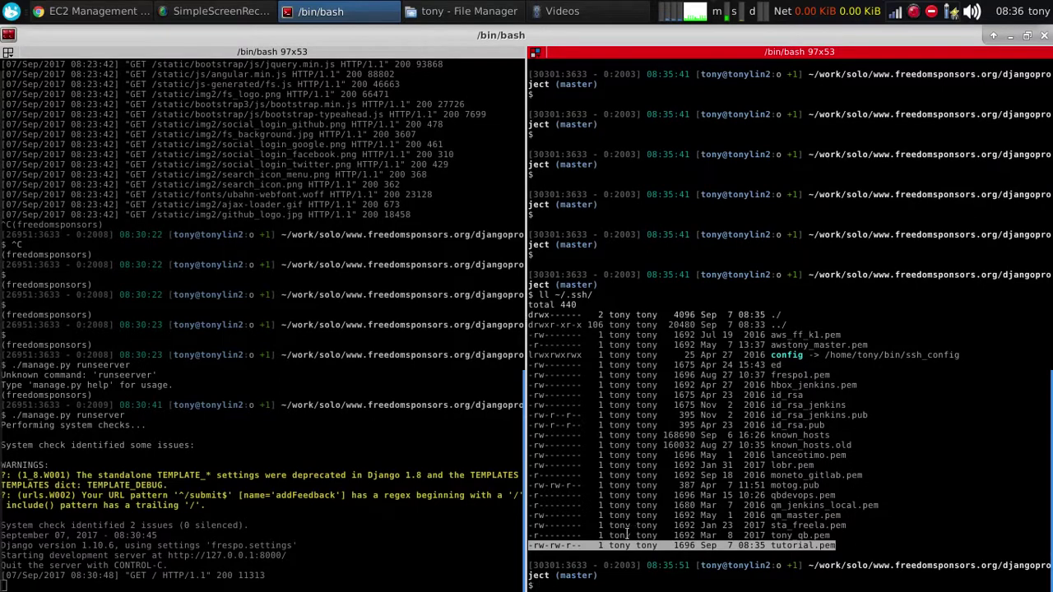
Restrict ~/.ssh/tutorial.pem with chmod 600
left_click(548, 545)
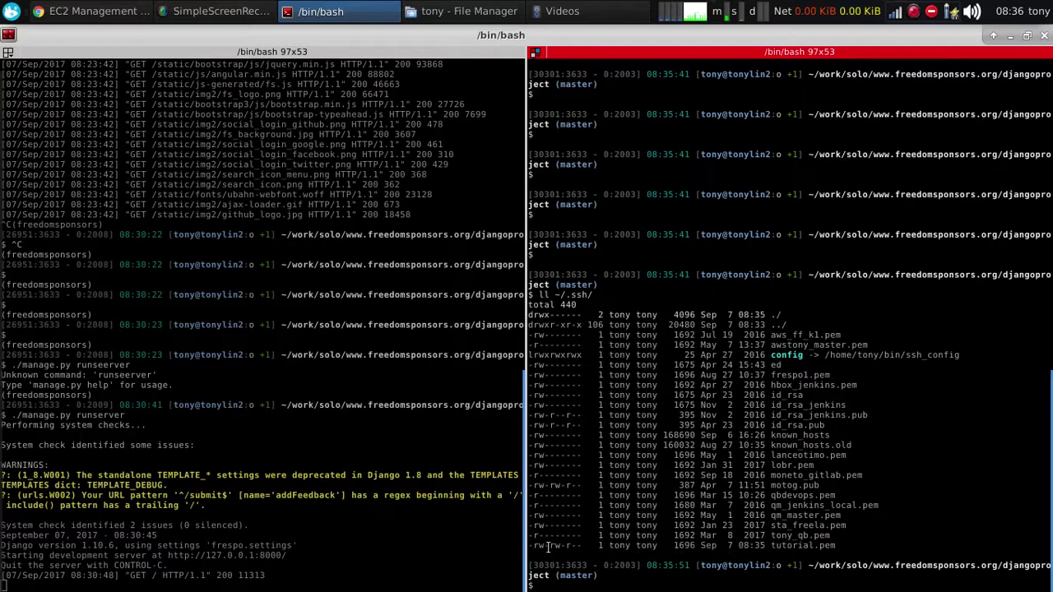
left_click_drag(561, 547, 583, 545)
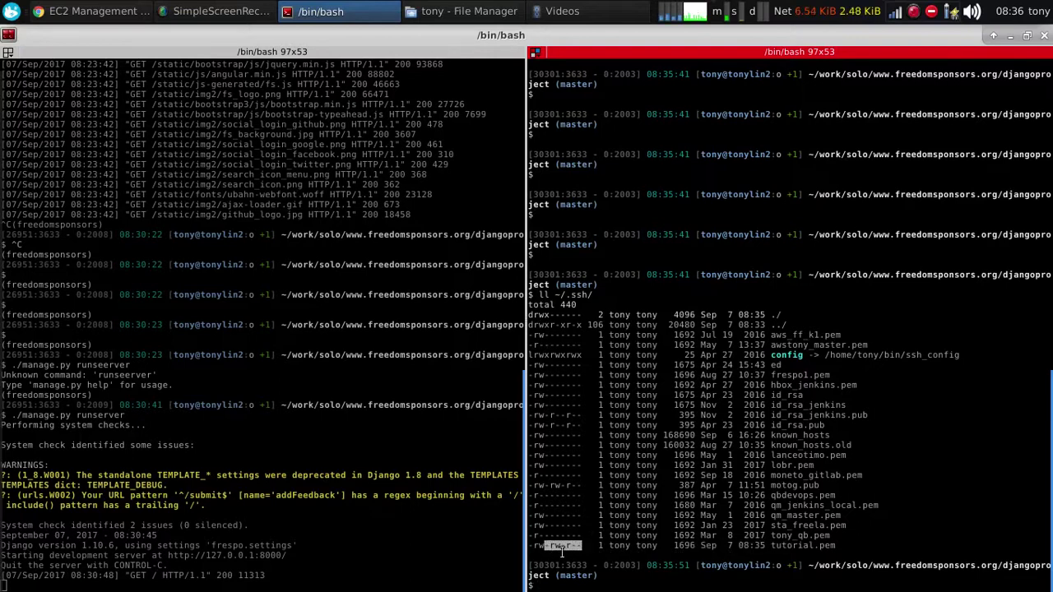
type("c")
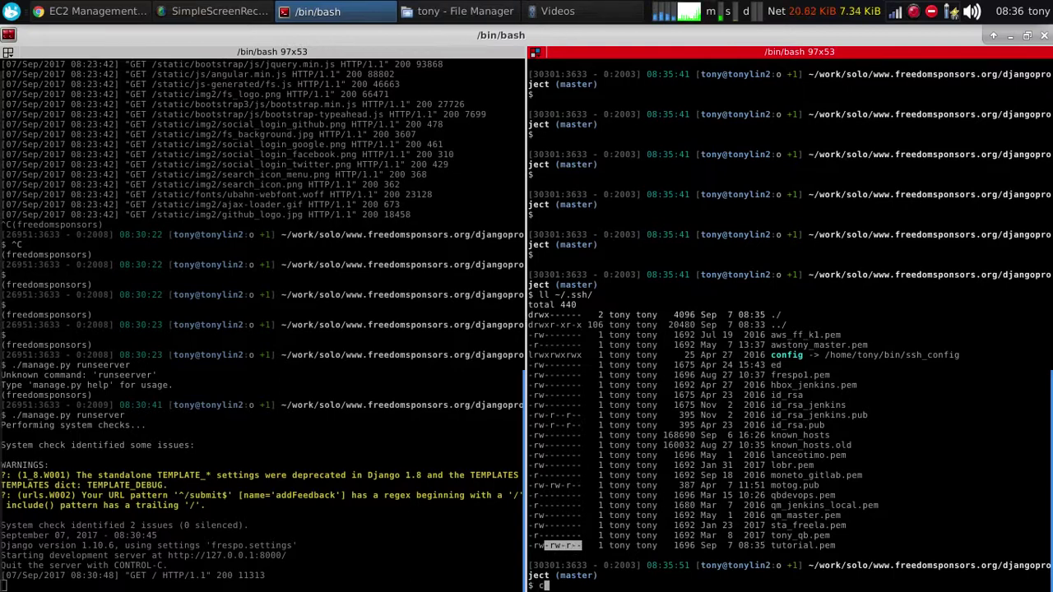
type("hmod ~/.ssh/")
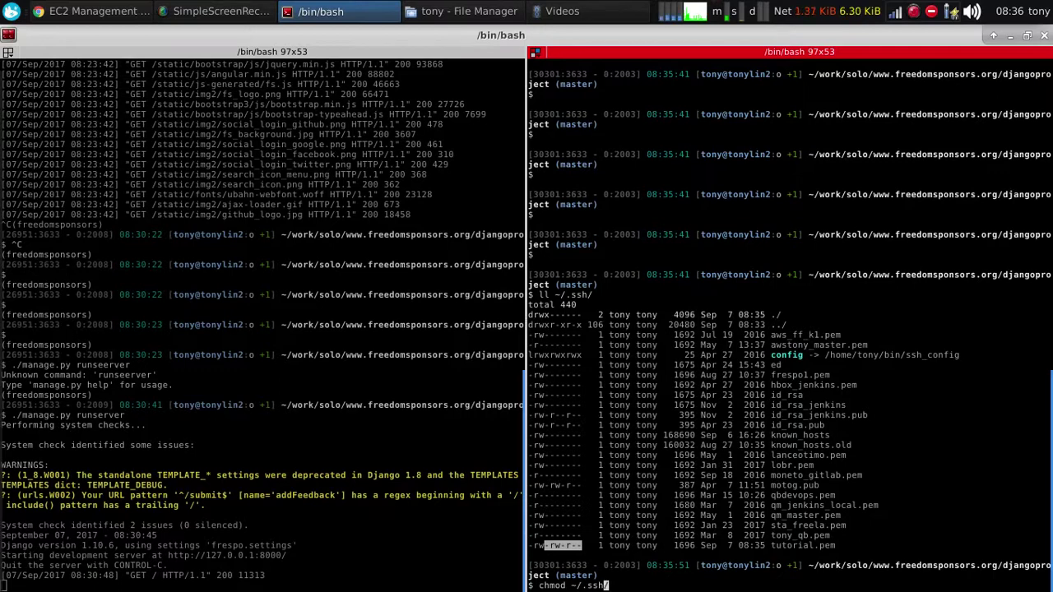
type("00 ")
type("t")
key("Tab")
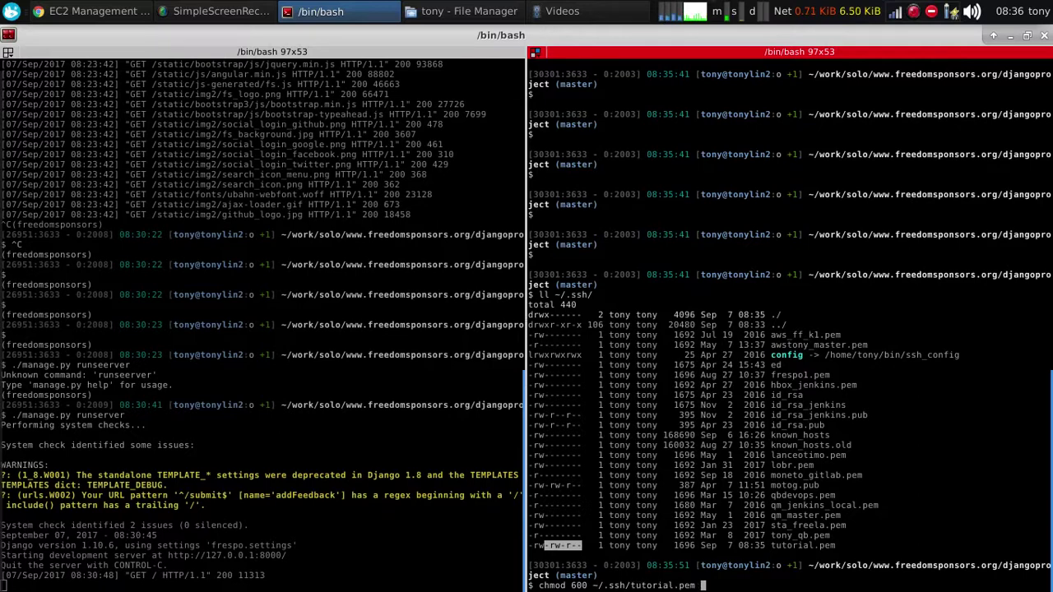
key("Return")
Relist ~/.ssh/ to confirm tutorial.pem now shows -rw------- permissions
key("Up")
key("Up")
key("Return")
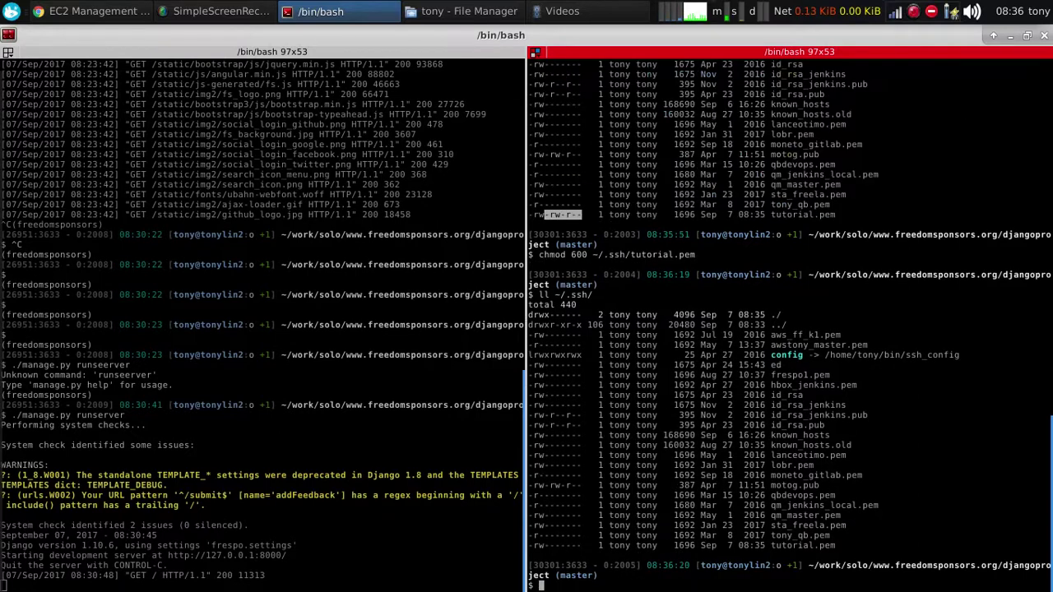
left_click_drag(837, 544, 516, 544)
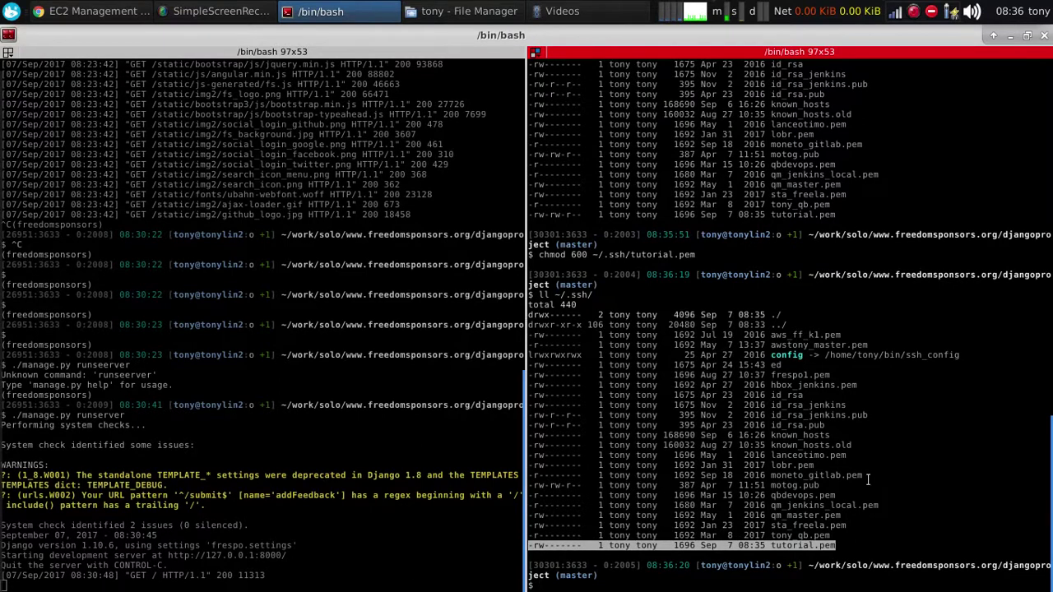
left_click(828, 485)
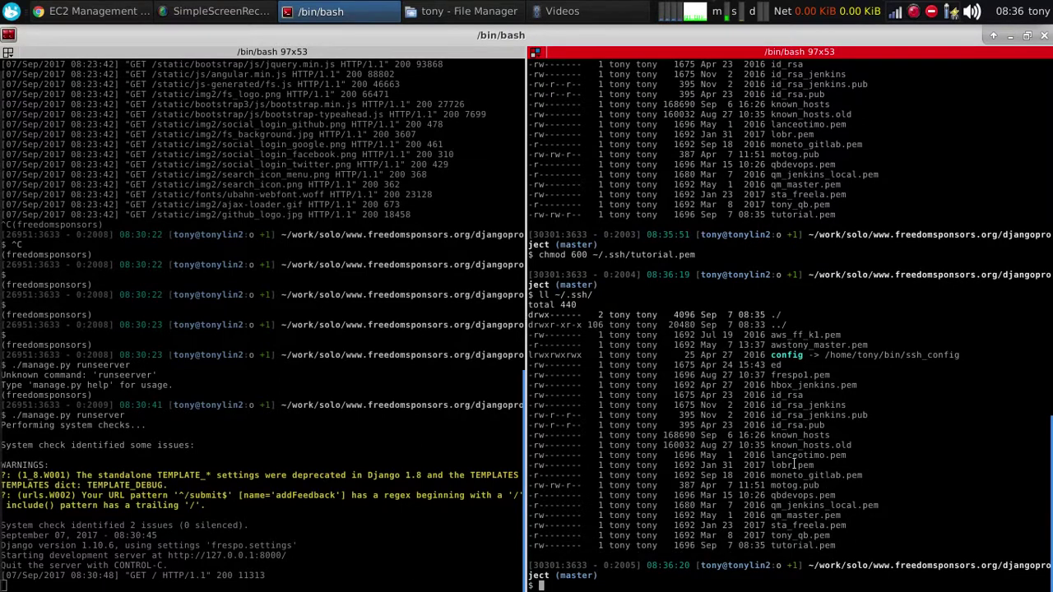
key("alt+Tab")
Launch the instance with the tutorial key pair and open the EC2 Running Instances list
left_click(581, 232)
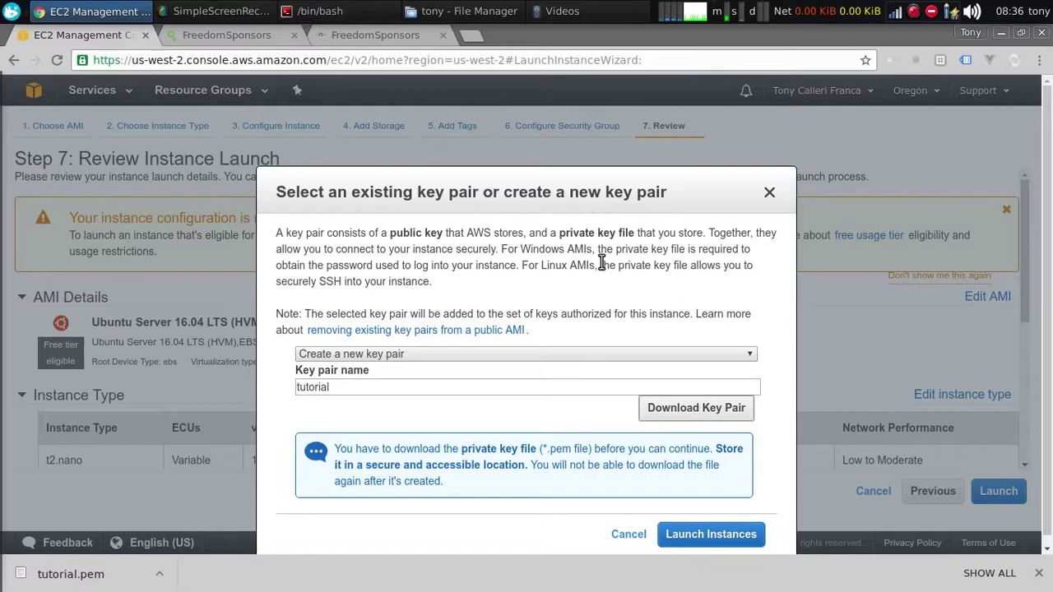
left_click(705, 534)
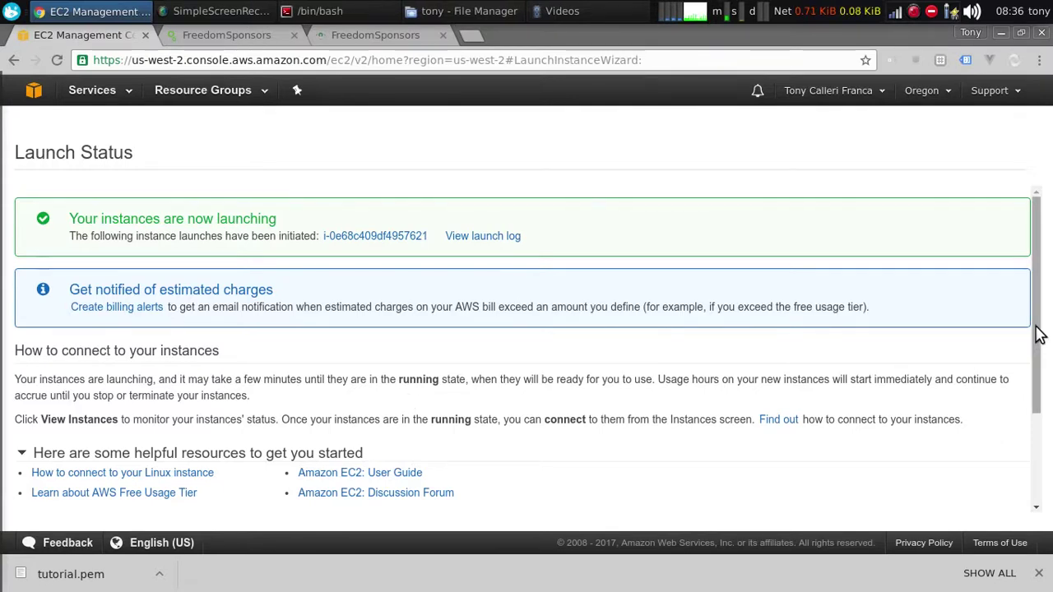
left_click(113, 99)
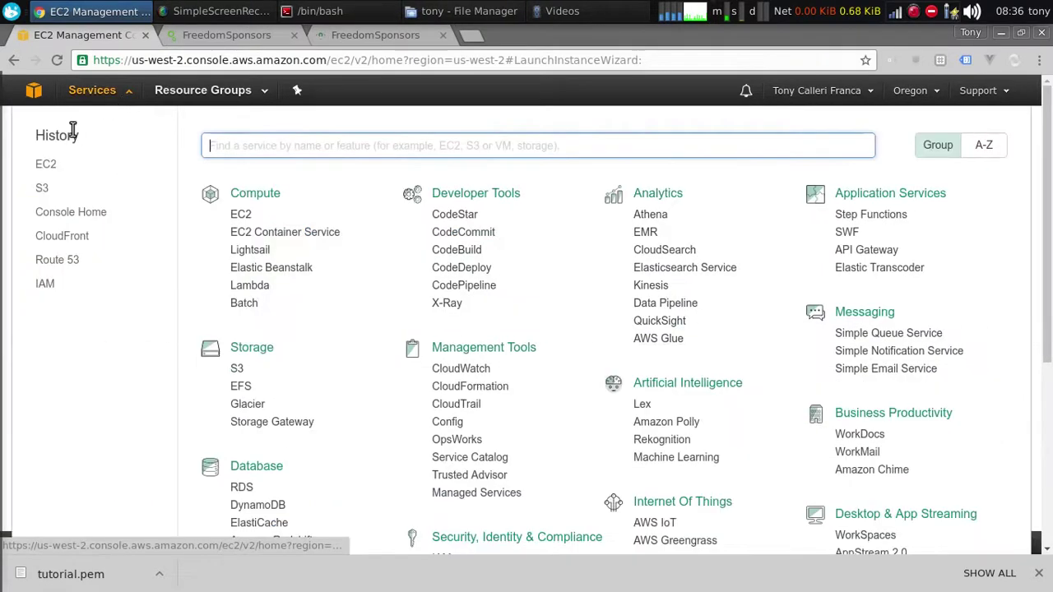
left_click(46, 166)
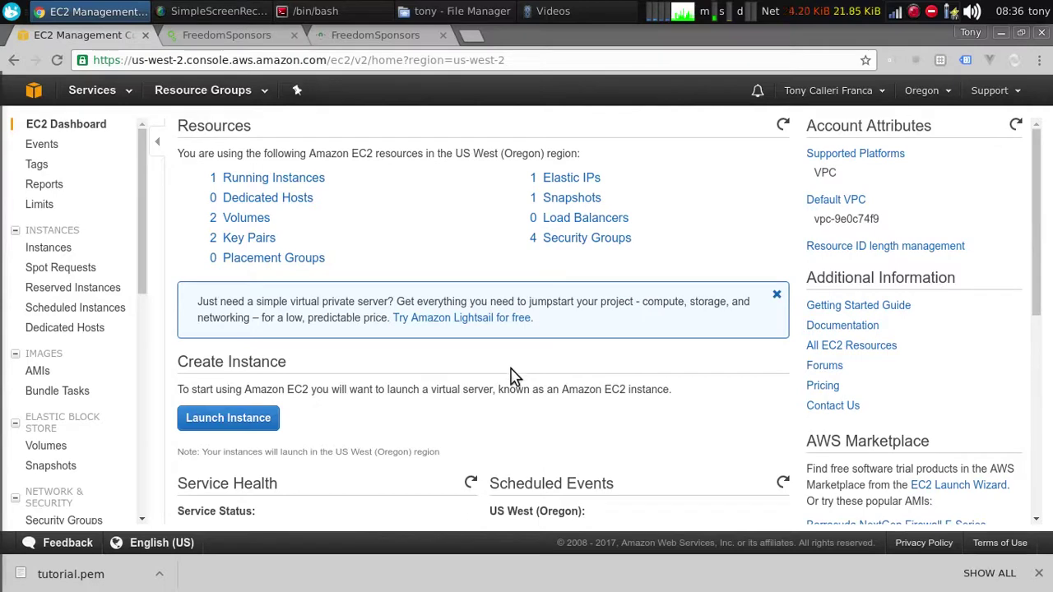
left_click(265, 177)
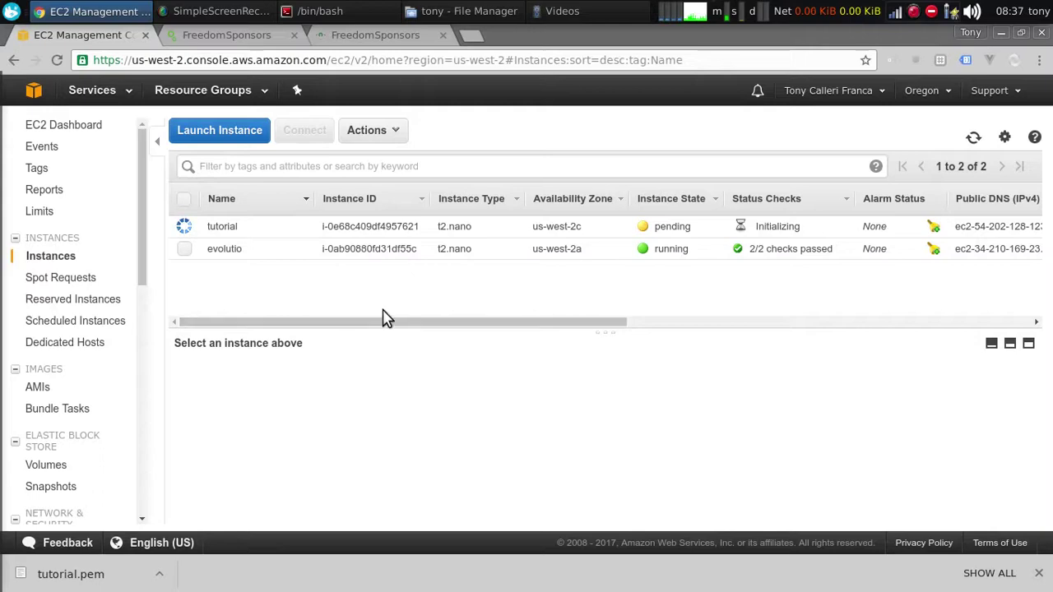
left_click(219, 11)
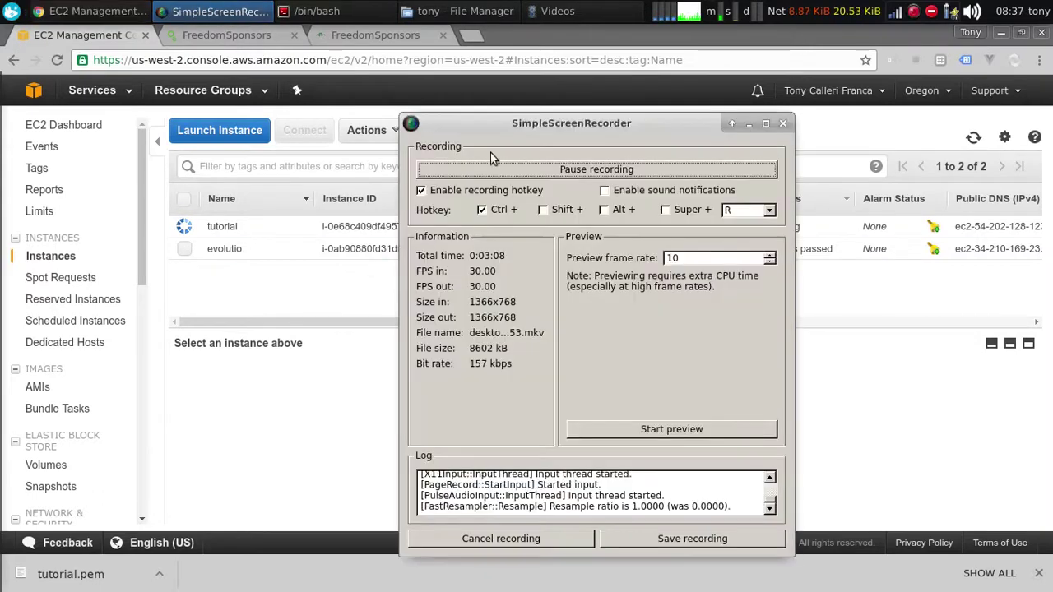
left_click(587, 170)
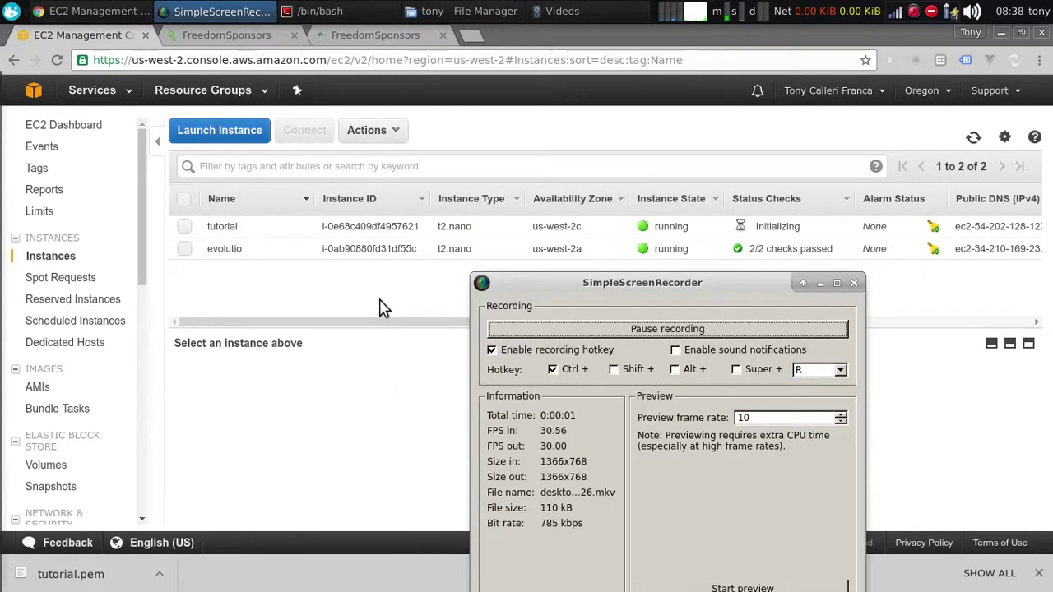
Show the tutorial instance's details and select its public DNS address for copying
left_click(380, 306)
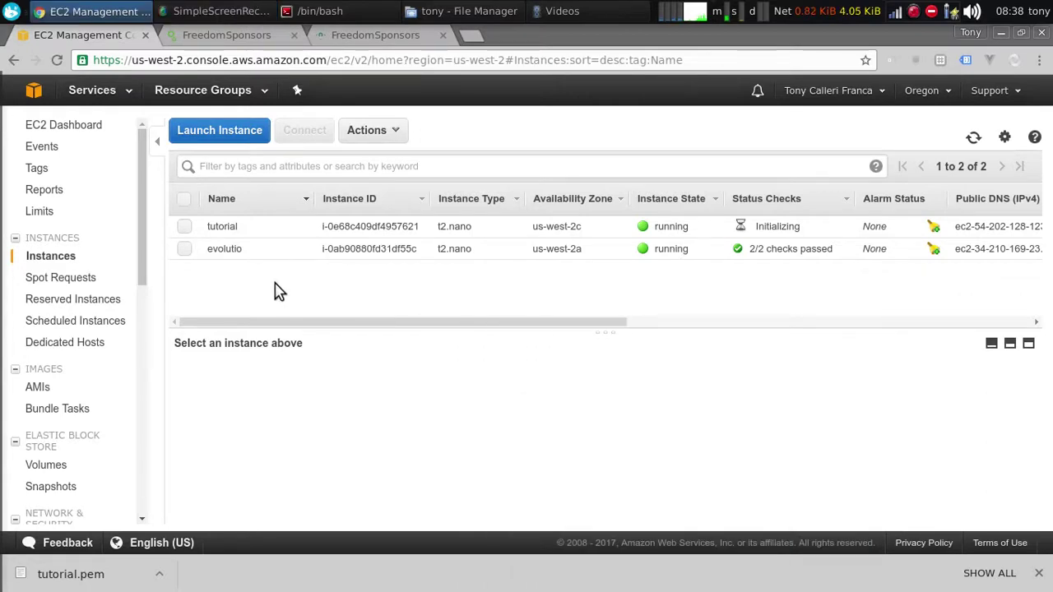
left_click(338, 226)
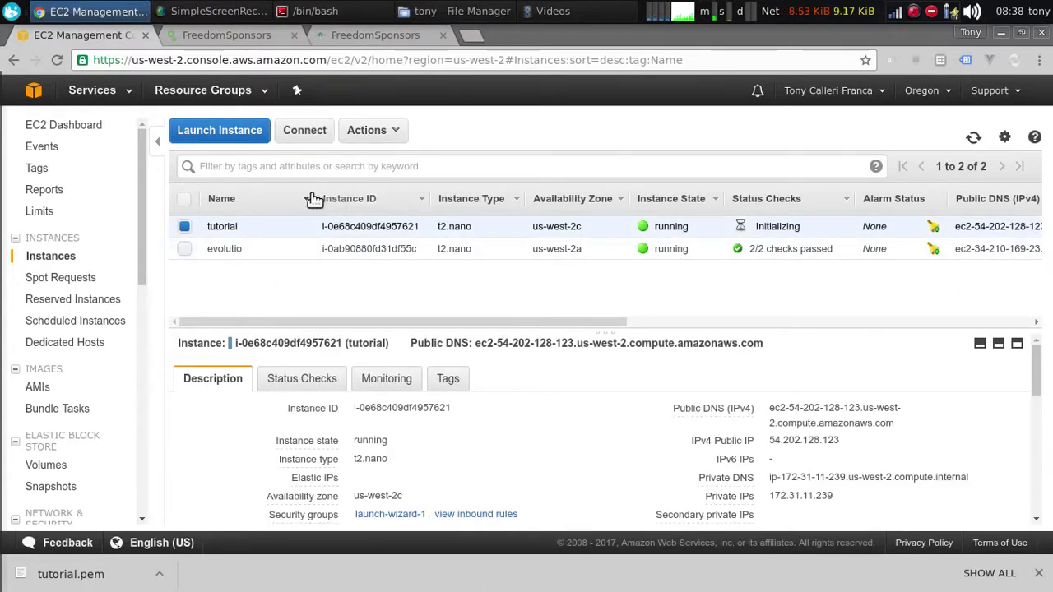
left_click_drag(474, 347, 766, 344)
key("ctrl+c")
left_click(482, 342)
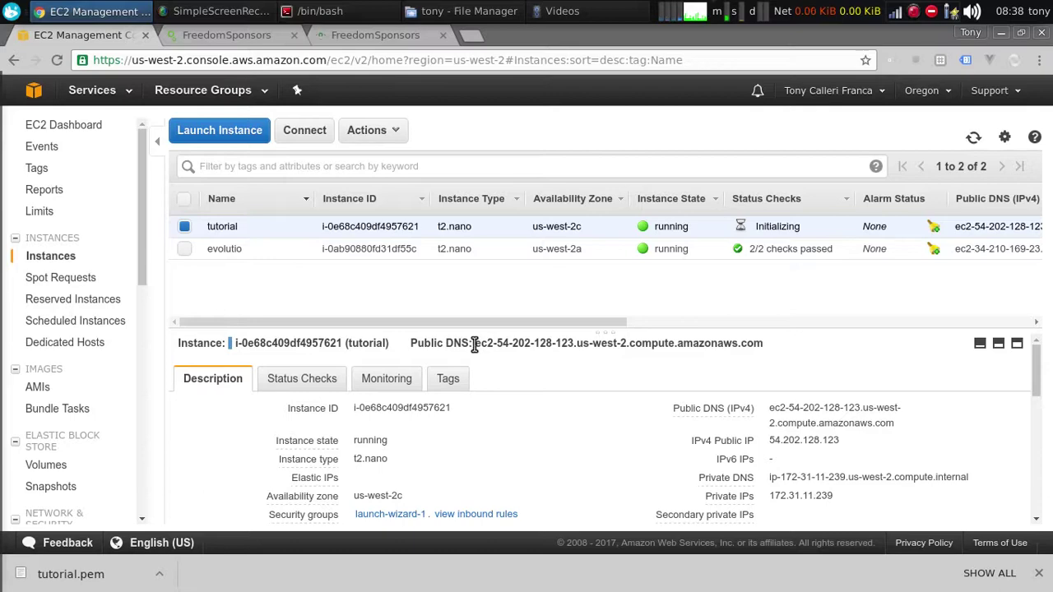
left_click_drag(479, 345, 757, 343)
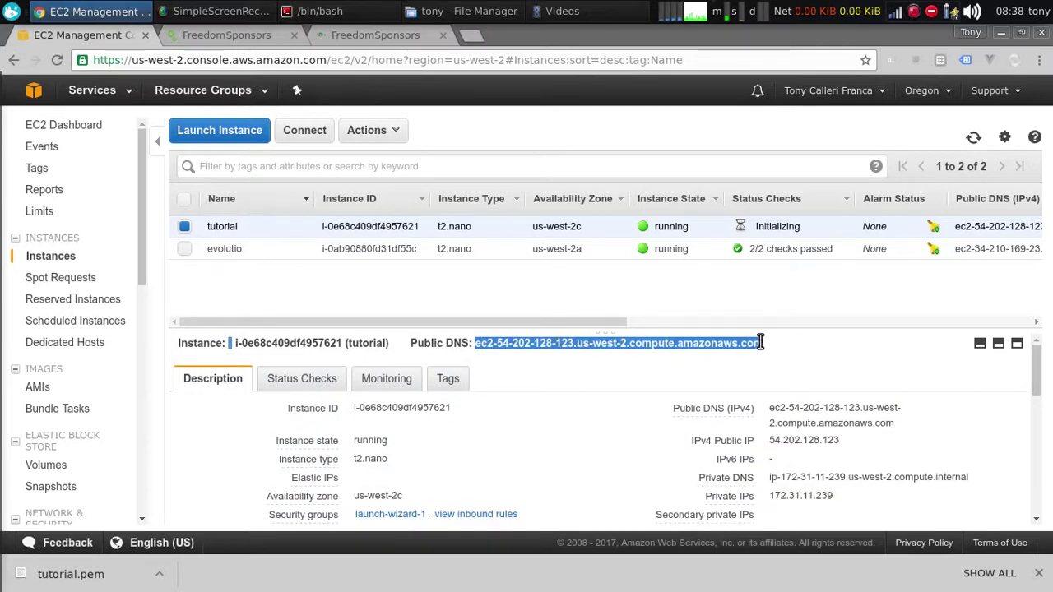
Run ssh -i ~/.ssh/tutorial.pem to ubuntu at the instance's public DNS
key("alt+Tab")
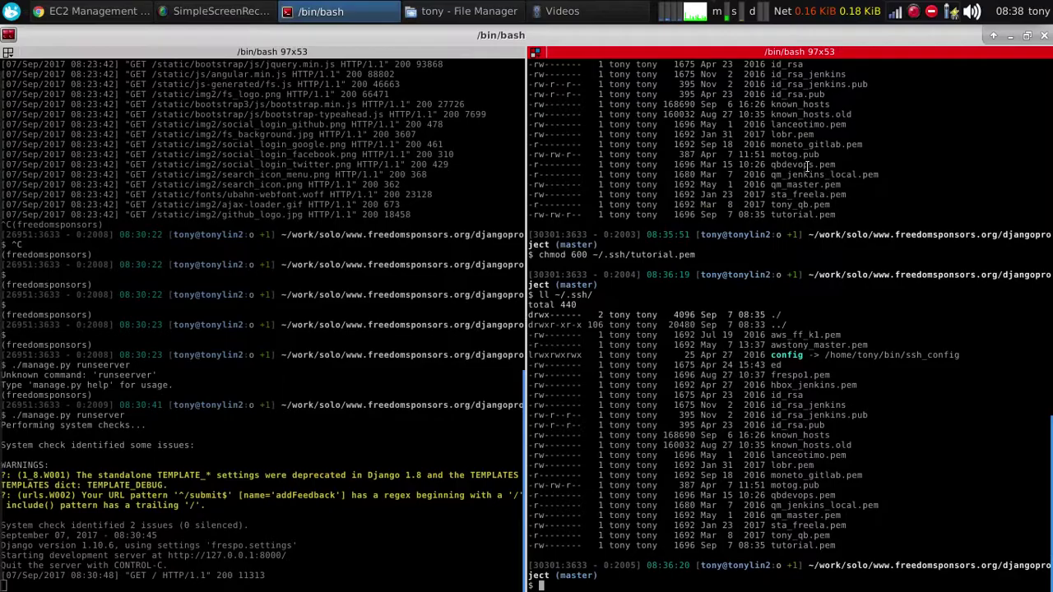
type("ssh ubuntu@")
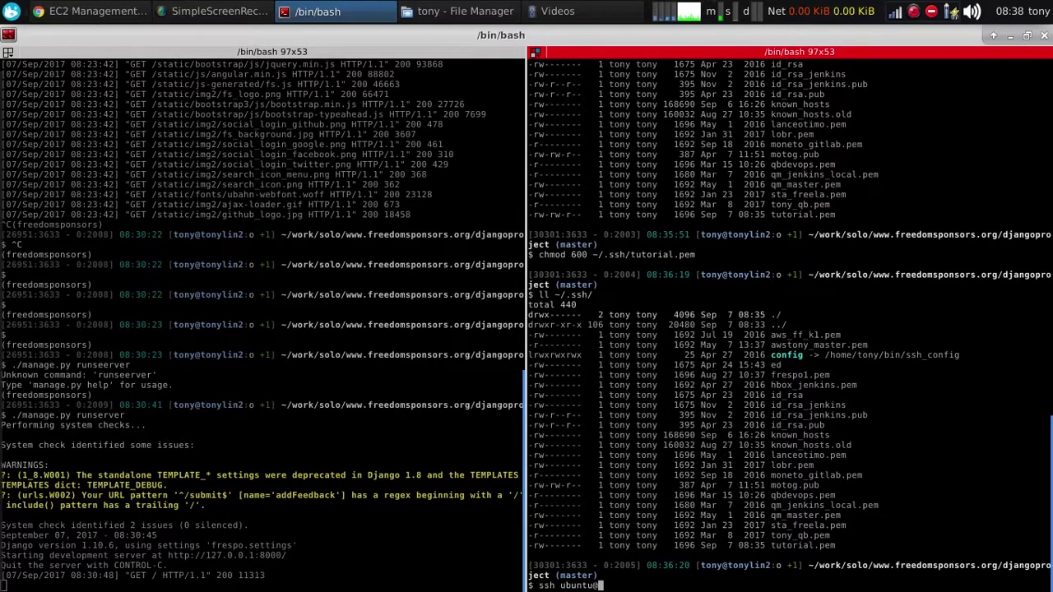
key("ctrl+shift+v")
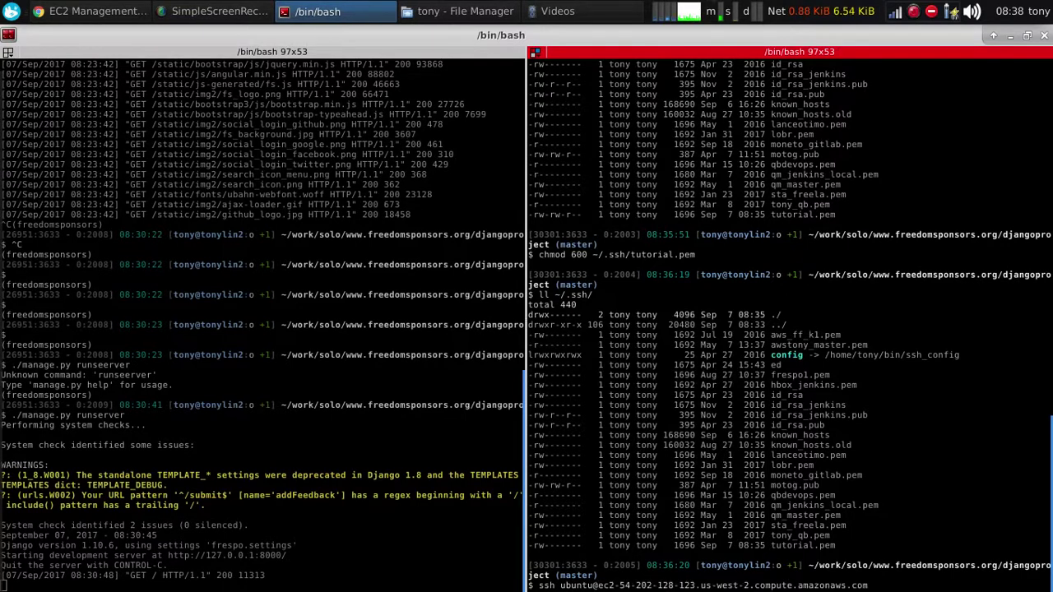
key("Home")
key("Right")
key("Right")
key("Right")
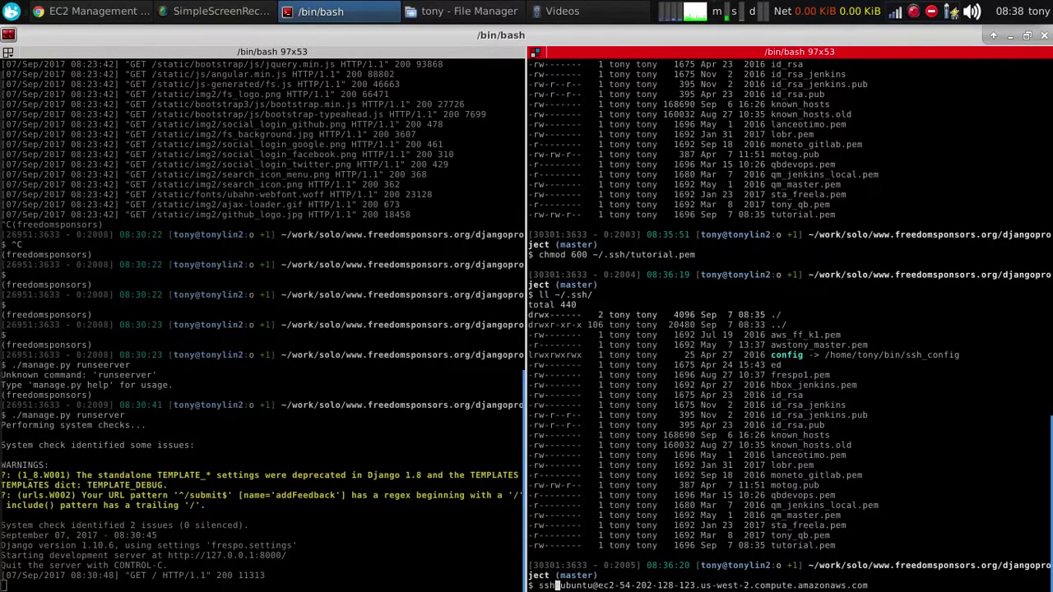
type("-i")
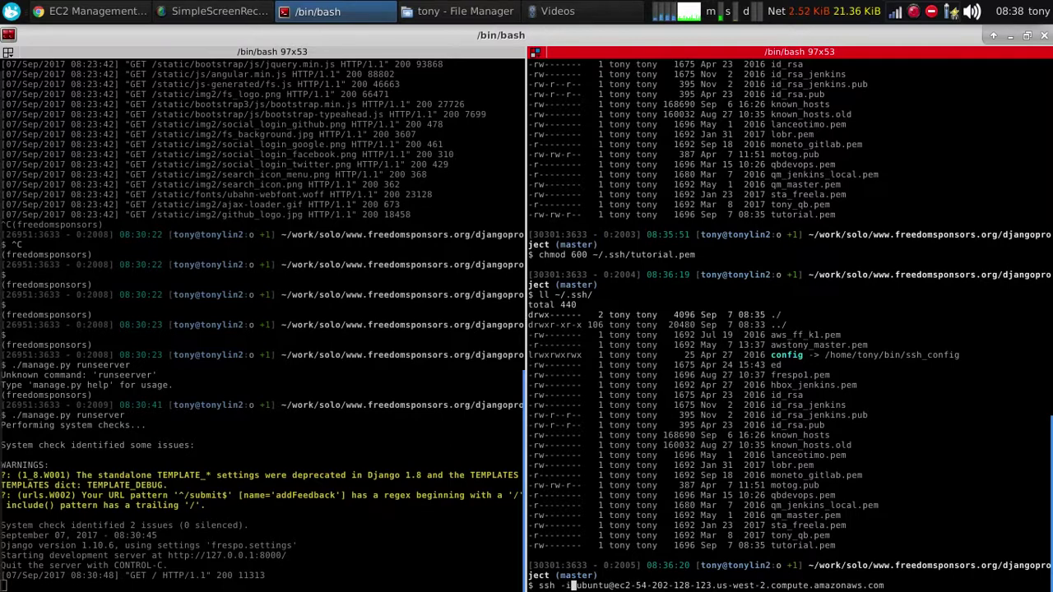
type(" ~/.")
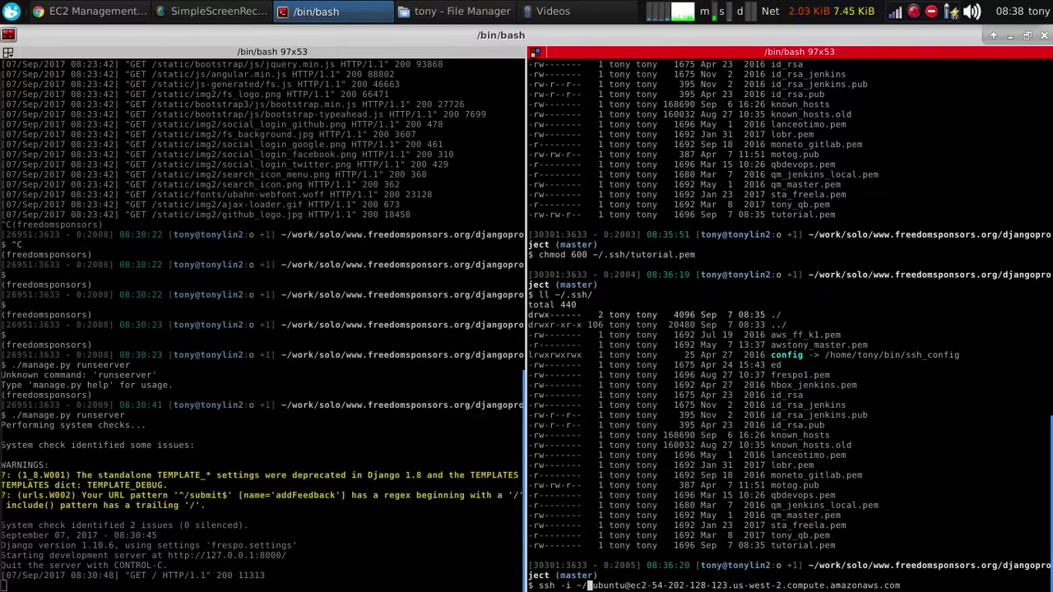
type("ssh/tu")
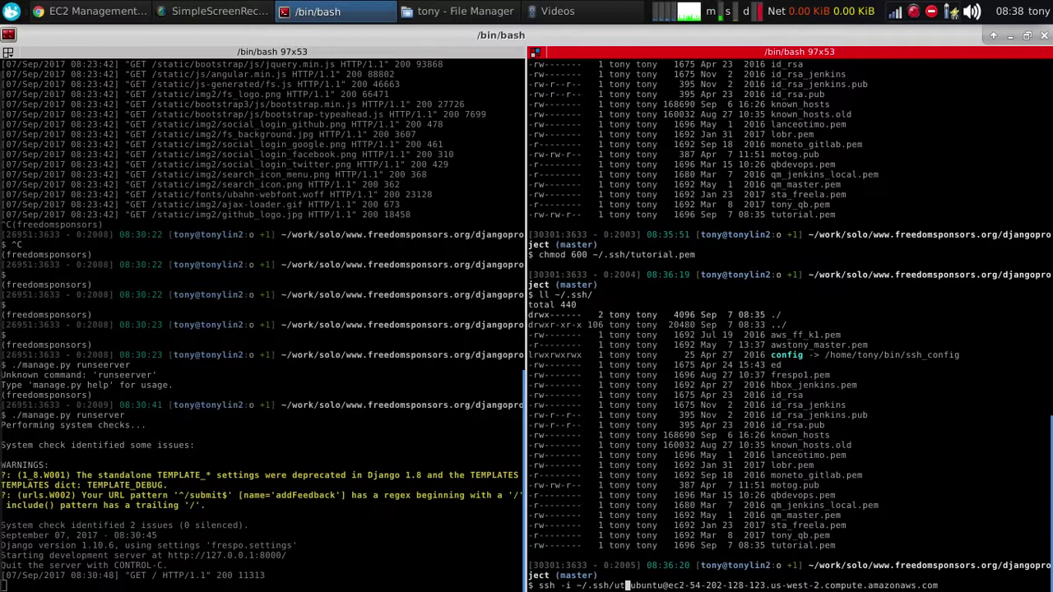
type("torial.pem")
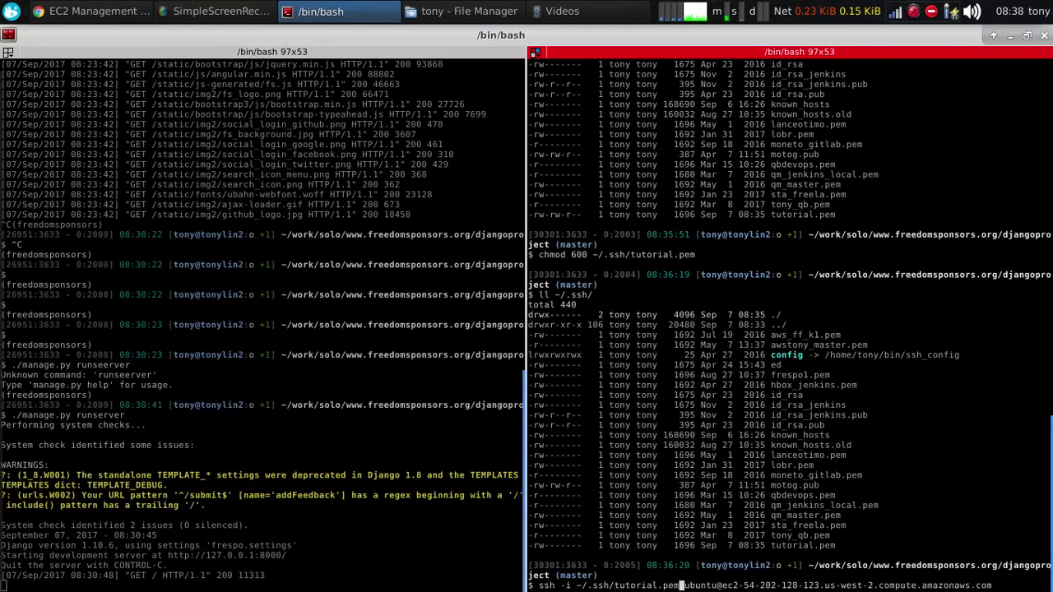
key("Return")
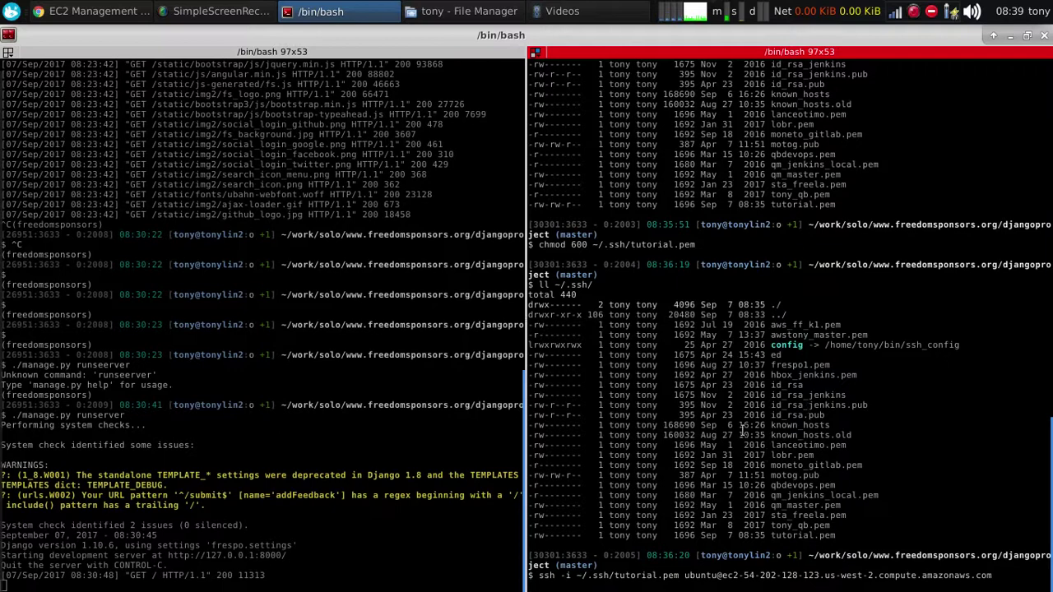
Retry the ssh connection, copy the command, and split the right pane horizontally
key("ctrl+c")
key("Return")
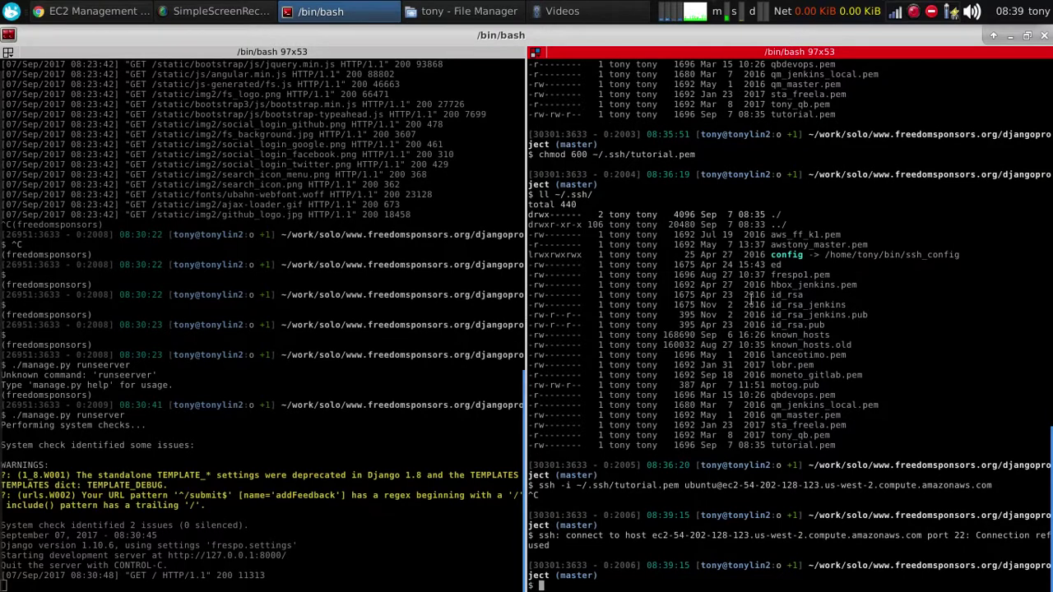
left_click_drag(535, 485, 989, 485)
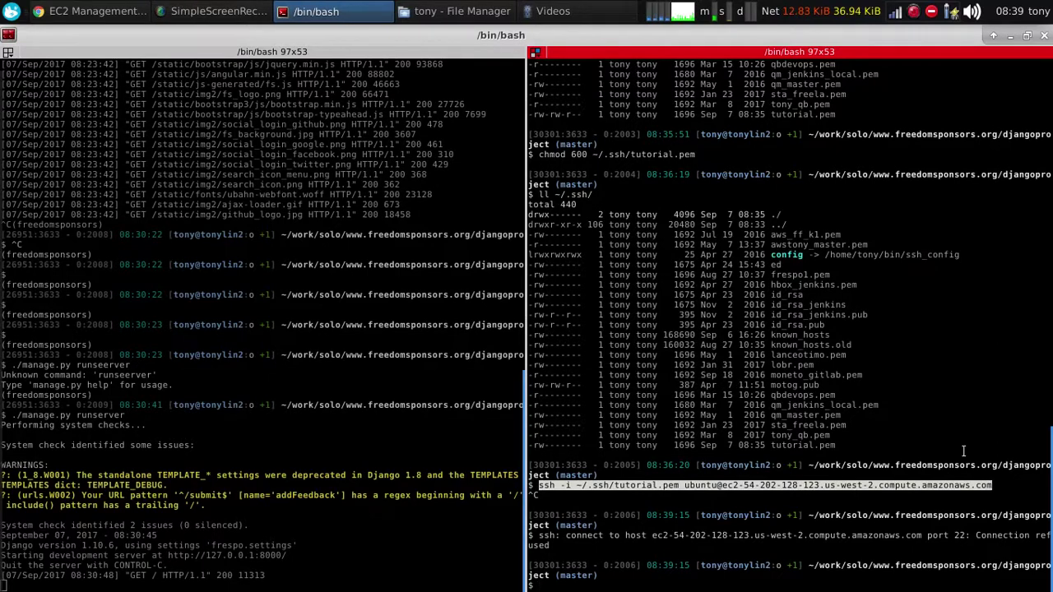
right_click(868, 365)
left_click(918, 417)
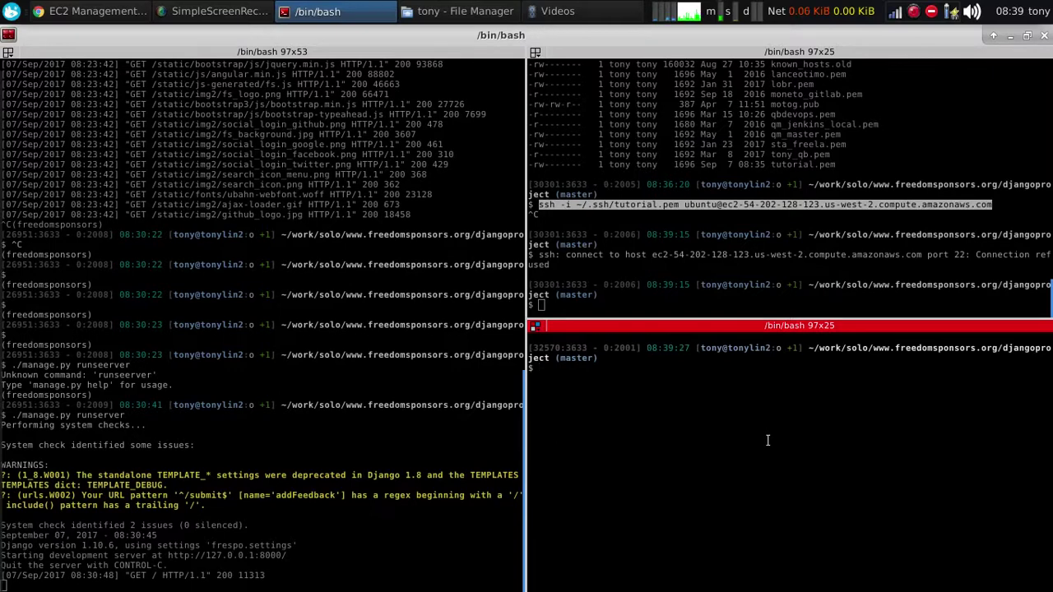
Paste the ssh command in the new pane and accept the host key to log in
middle_click(768, 439)
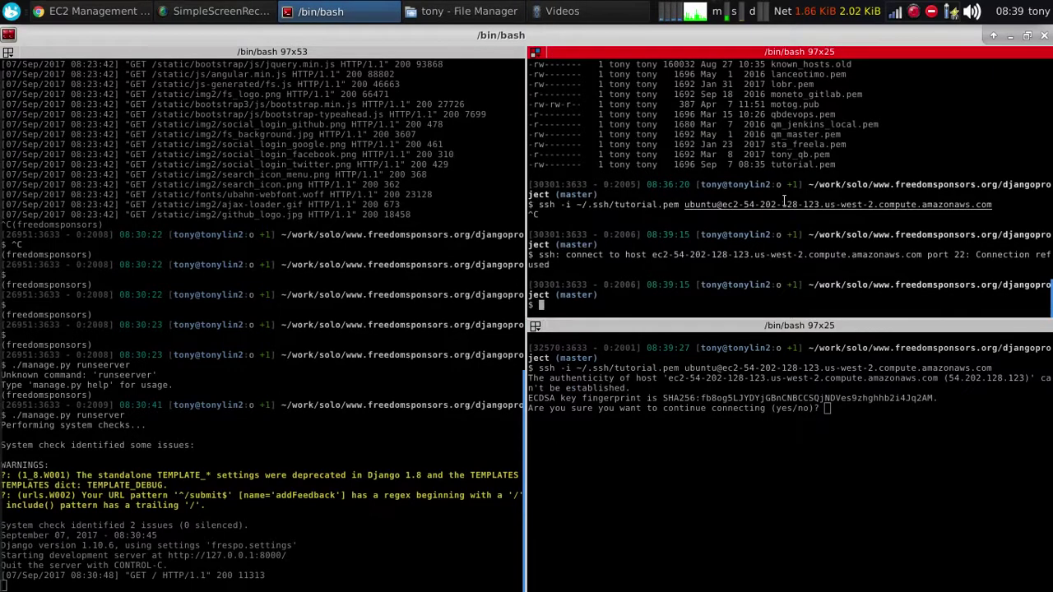
type("yes")
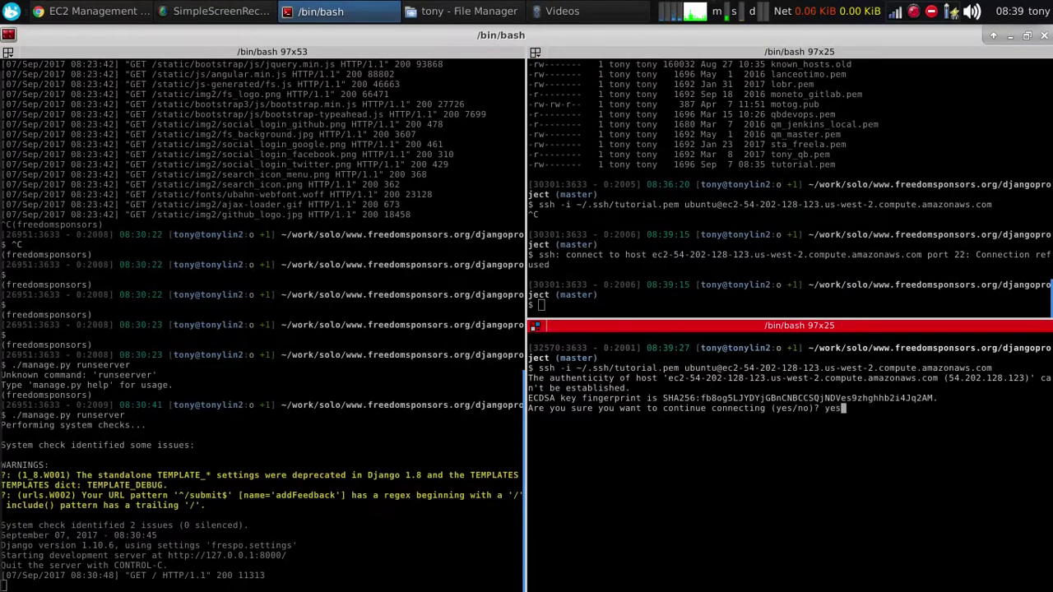
key("Return")
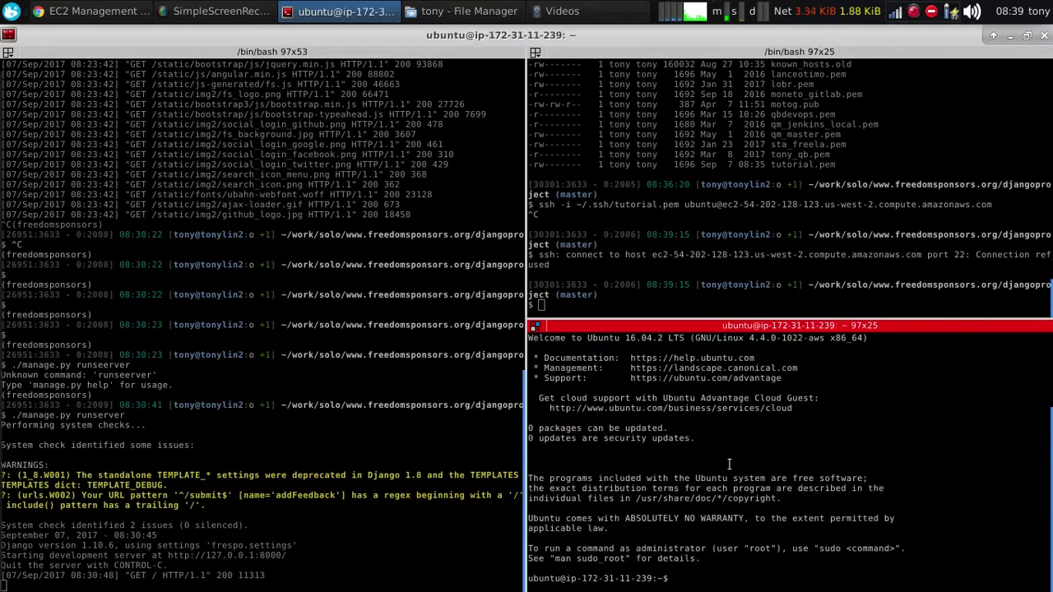
key("Return")
key("Return")
key("Return")
key("Return")
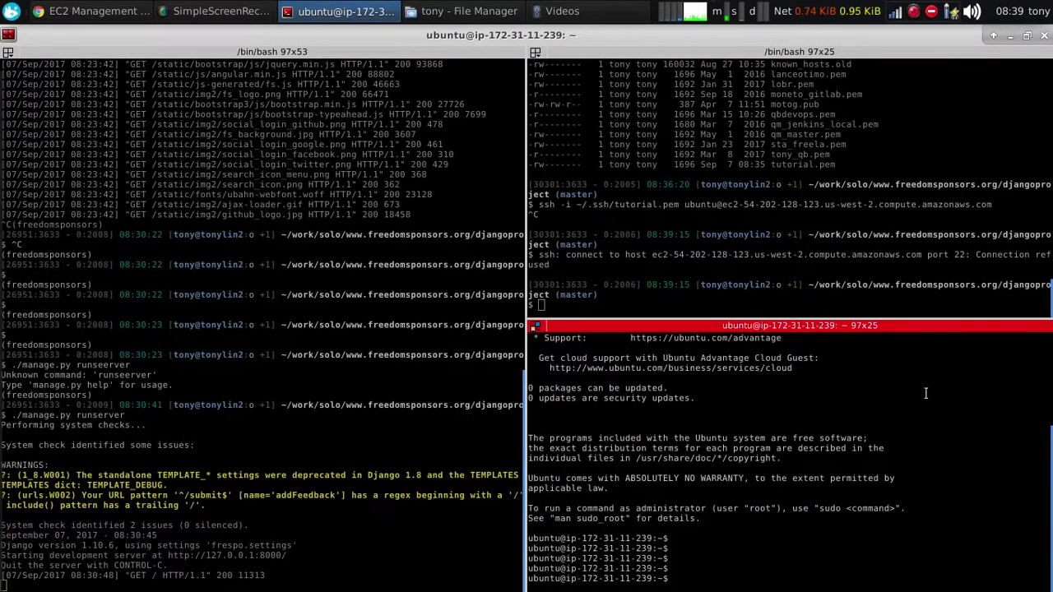
Replace the upper pane with a fresh local shell and begin the cat and ll ~/.ssh/ commands
left_click(668, 290)
right_click(713, 204)
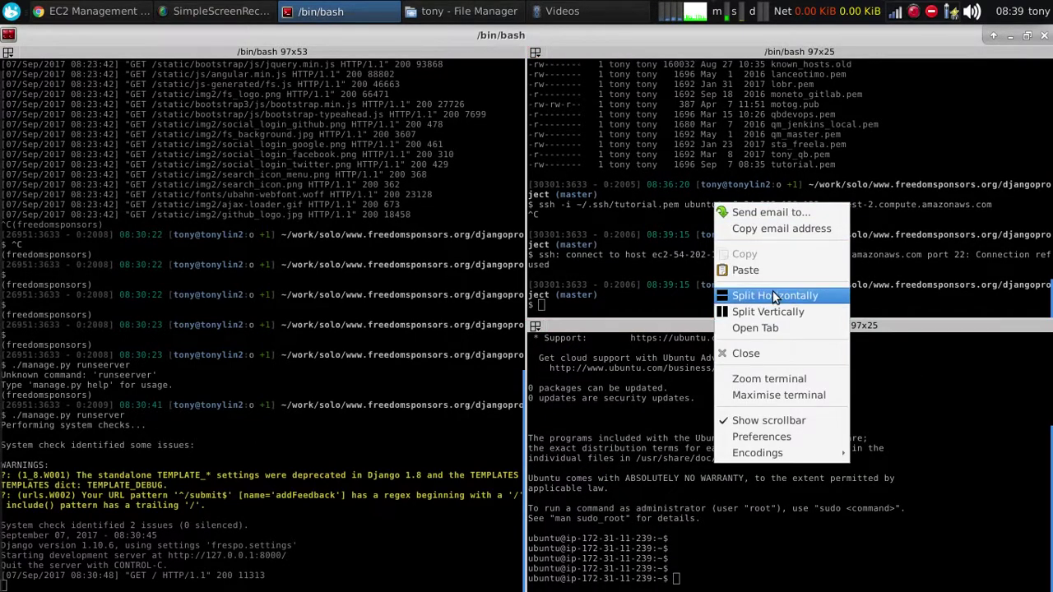
left_click(773, 294)
right_click(741, 123)
left_click(797, 224)
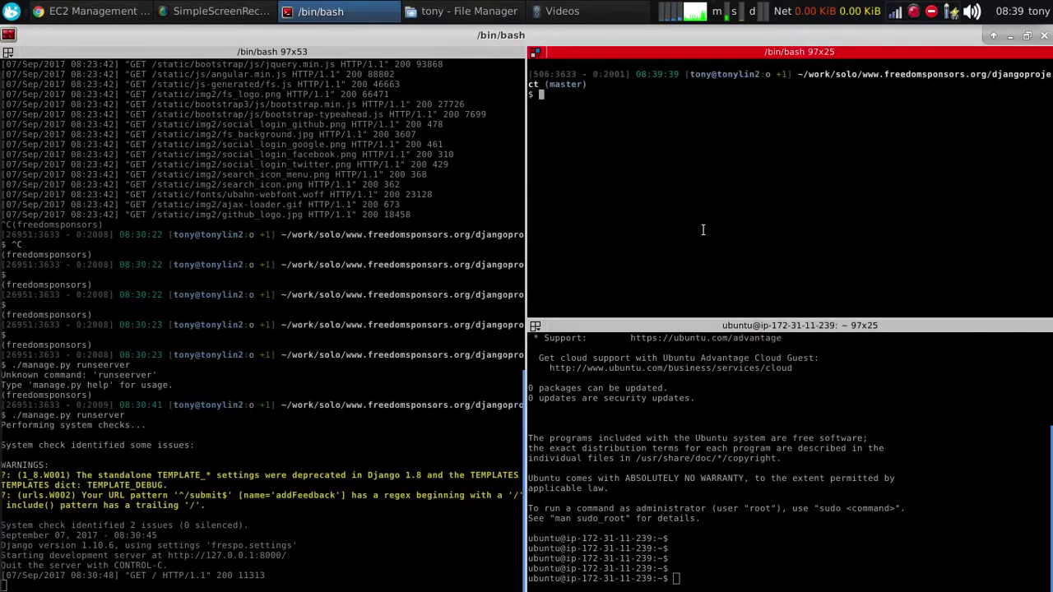
left_click(732, 427)
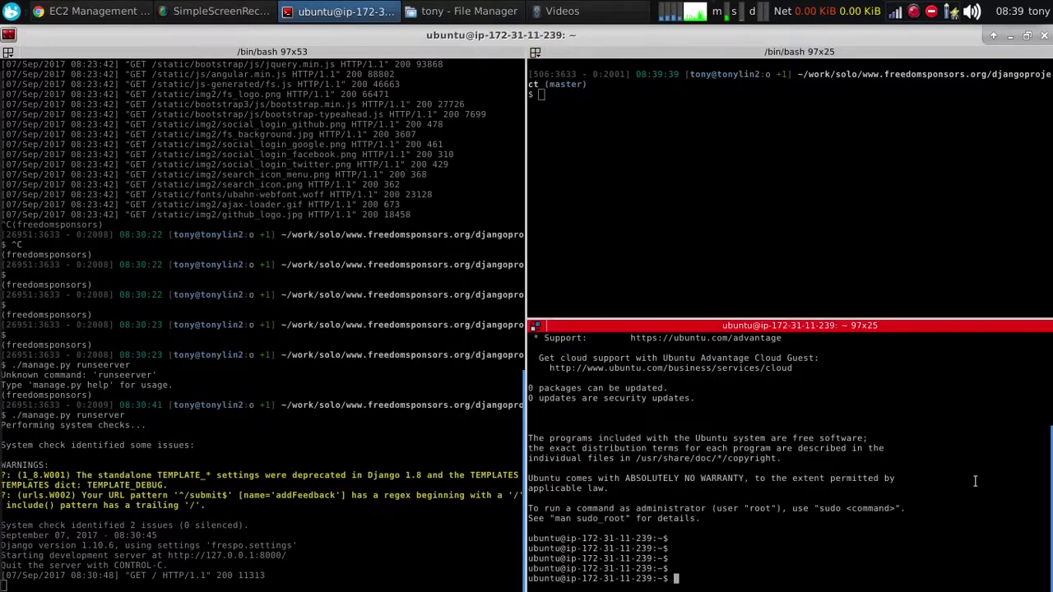
left_click(722, 223)
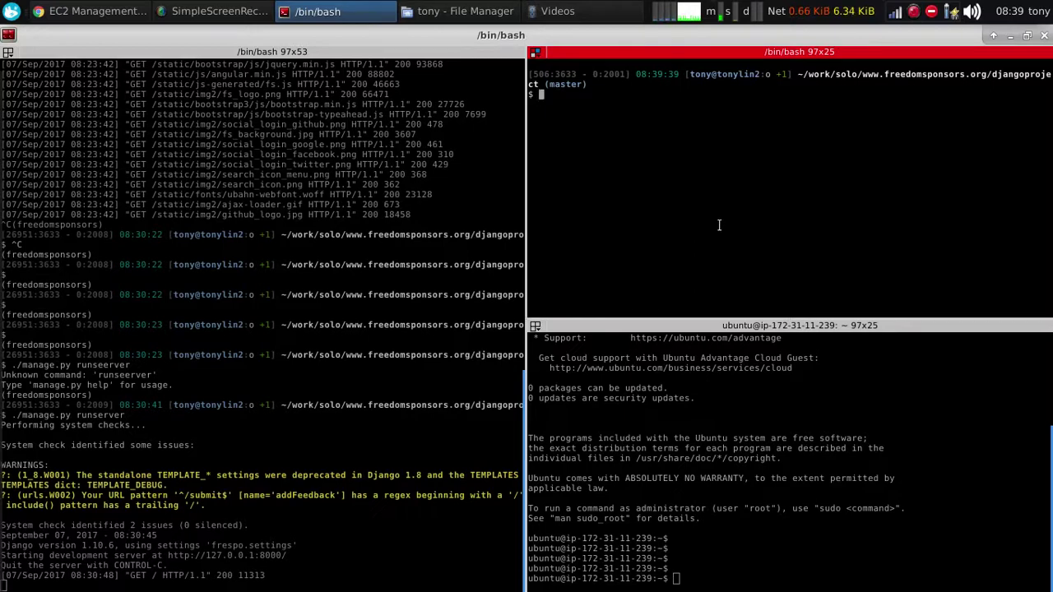
type("cat")
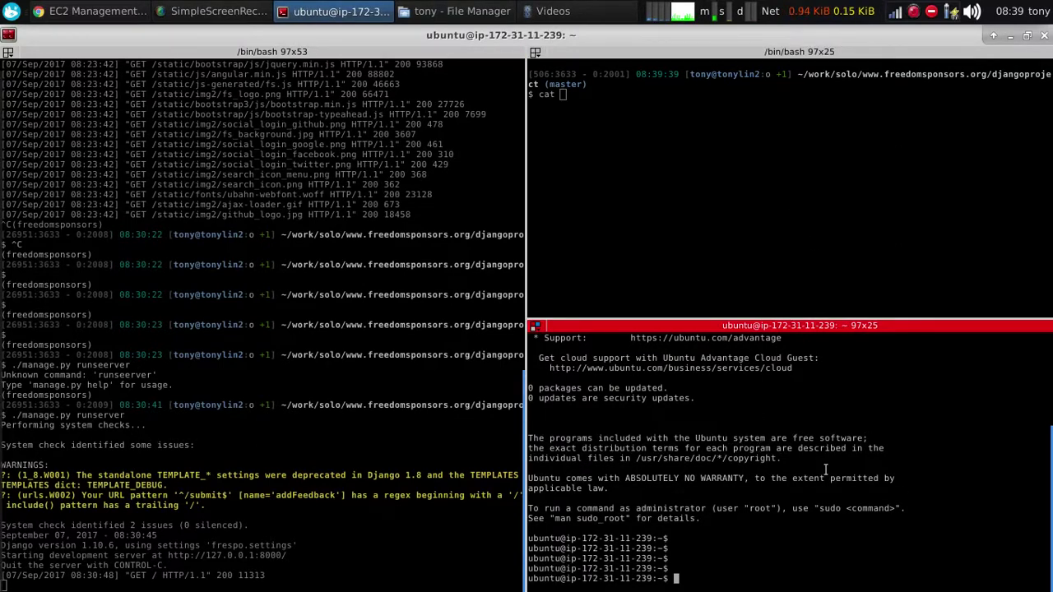
type("ll")
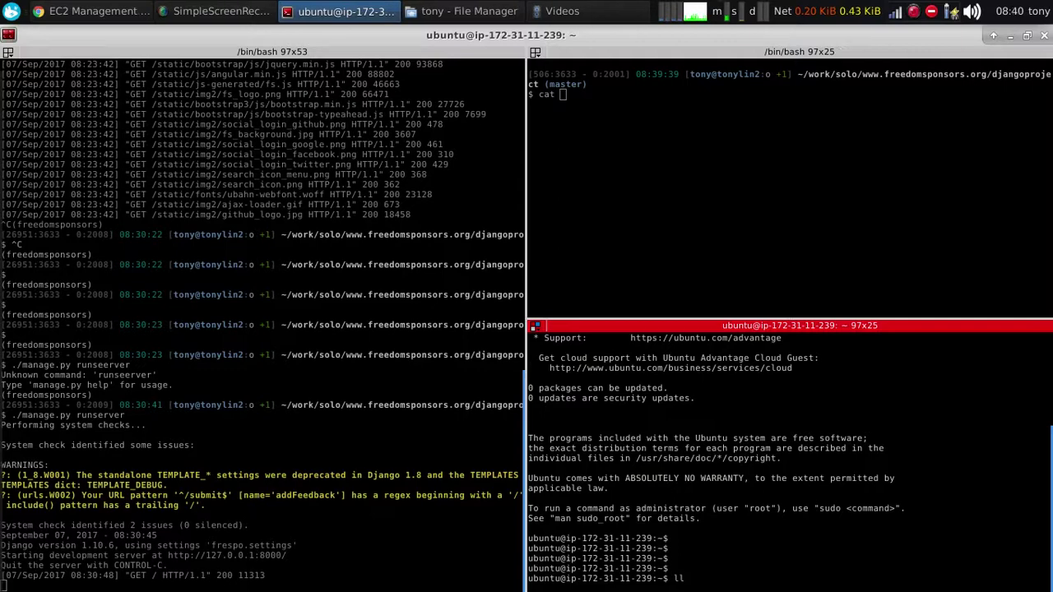
type(" ~/.ssh/")
List the remote ~/.ssh folder and open ~/.ssh/authorized_keys in nano
key("Return")
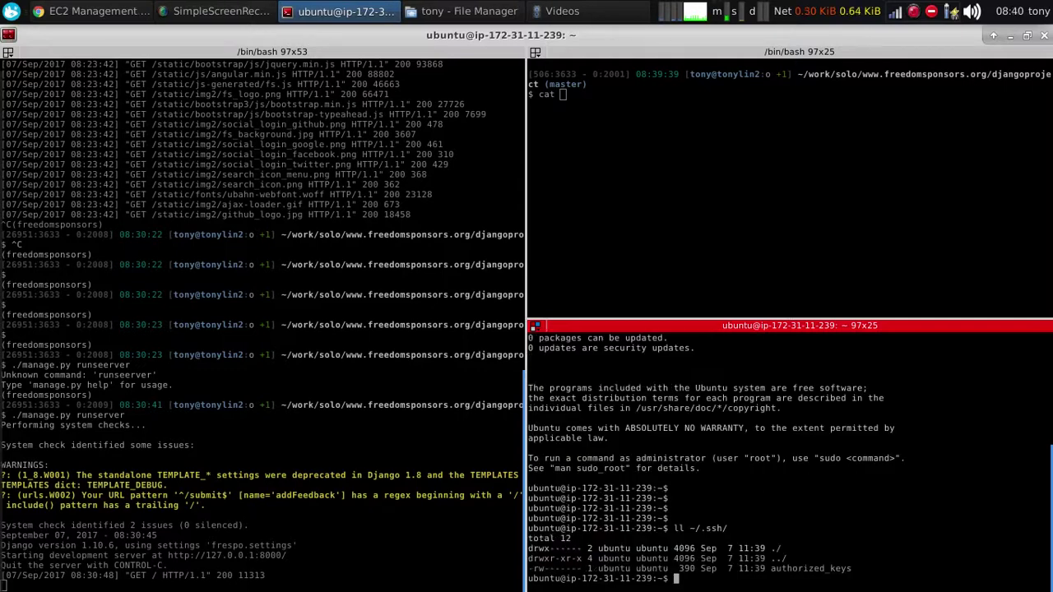
double_click(806, 568)
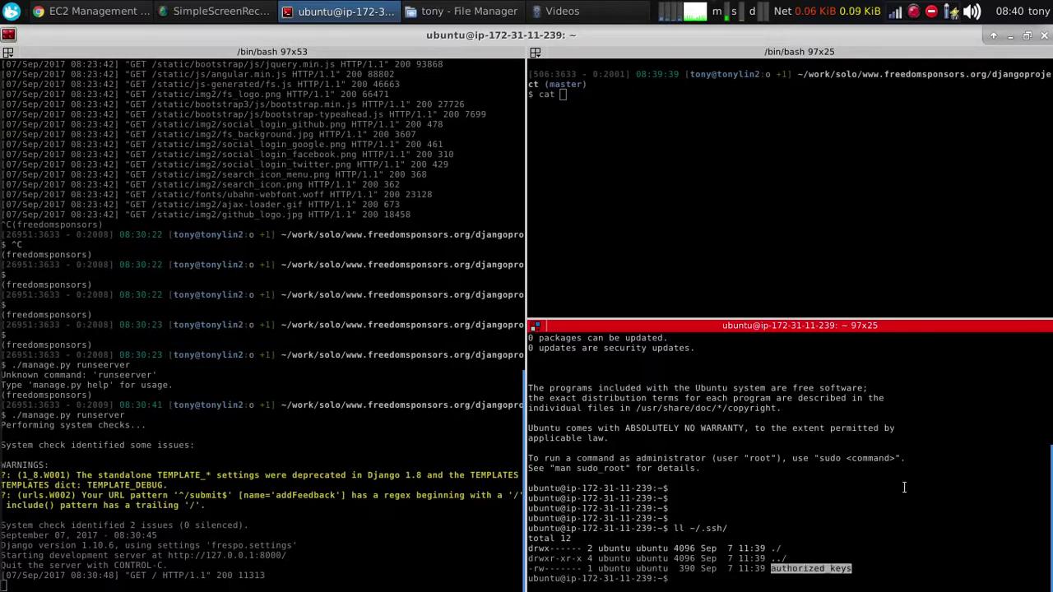
left_click(893, 528)
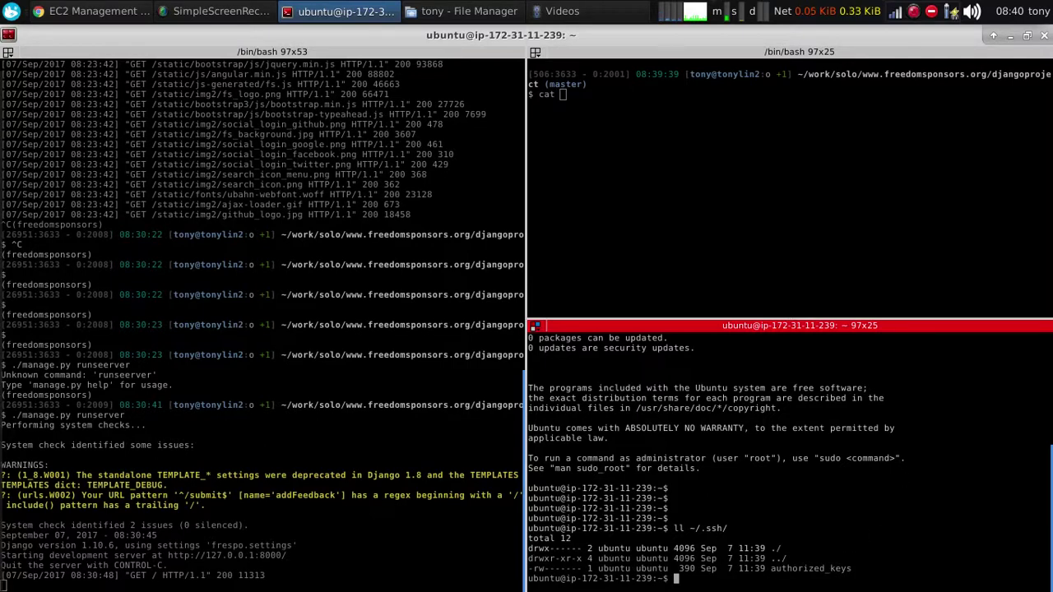
type("nano ~/.ssh/authorized_keys")
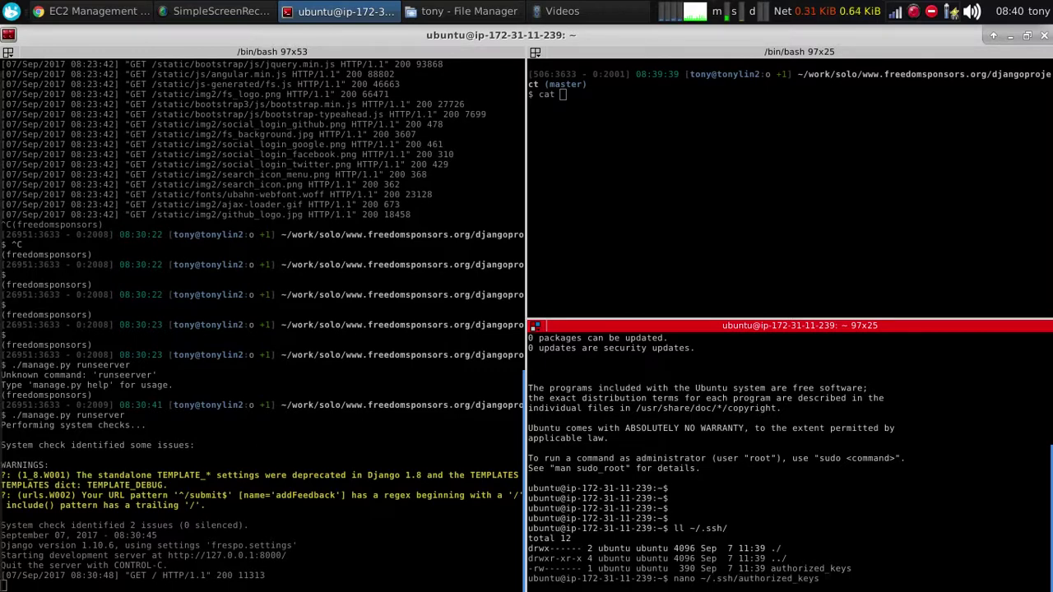
key("Return")
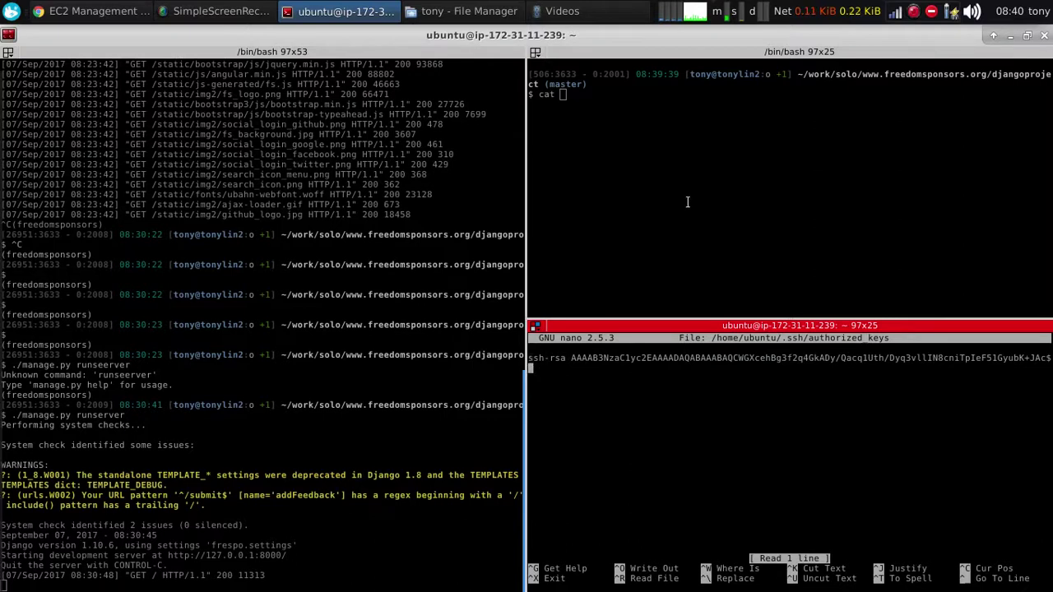
Print the local ~/.ssh/id_rsa.pub and select the public key to copy
left_click(676, 133)
type("~/")
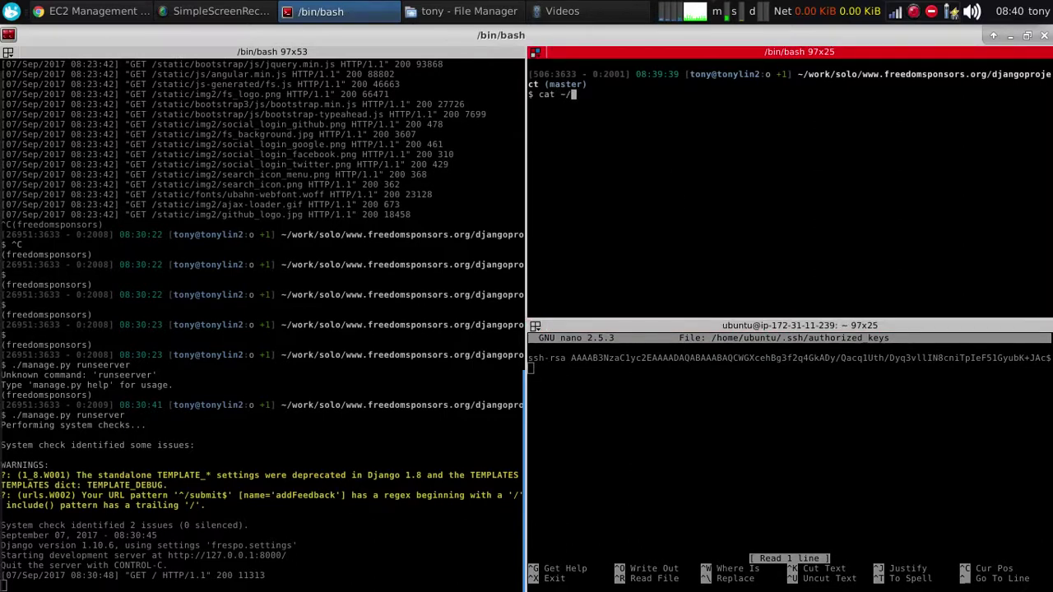
type(".ssh/id_rsa")
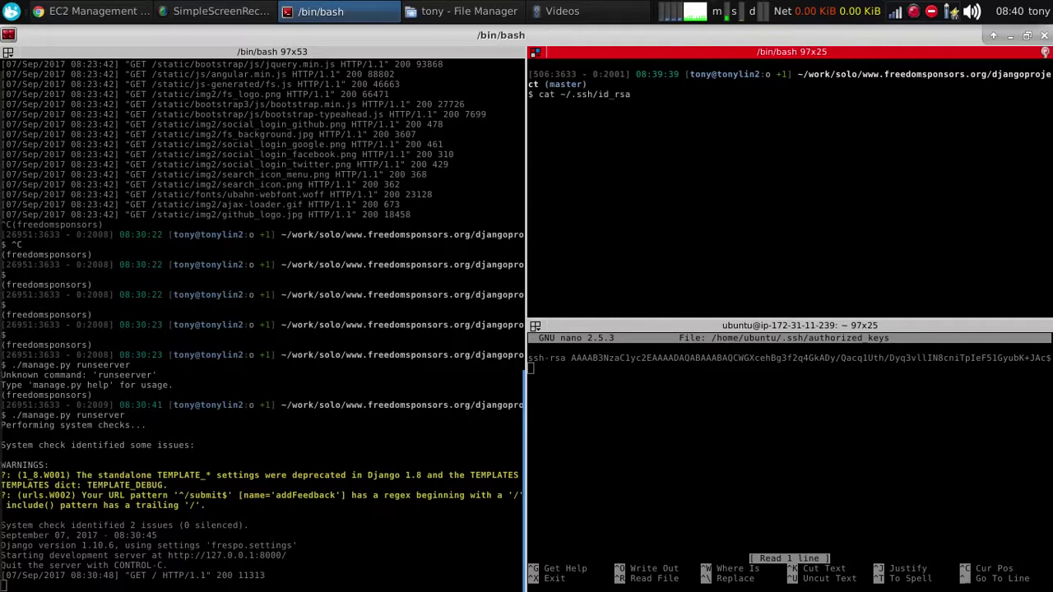
type(".pub")
key("Return")
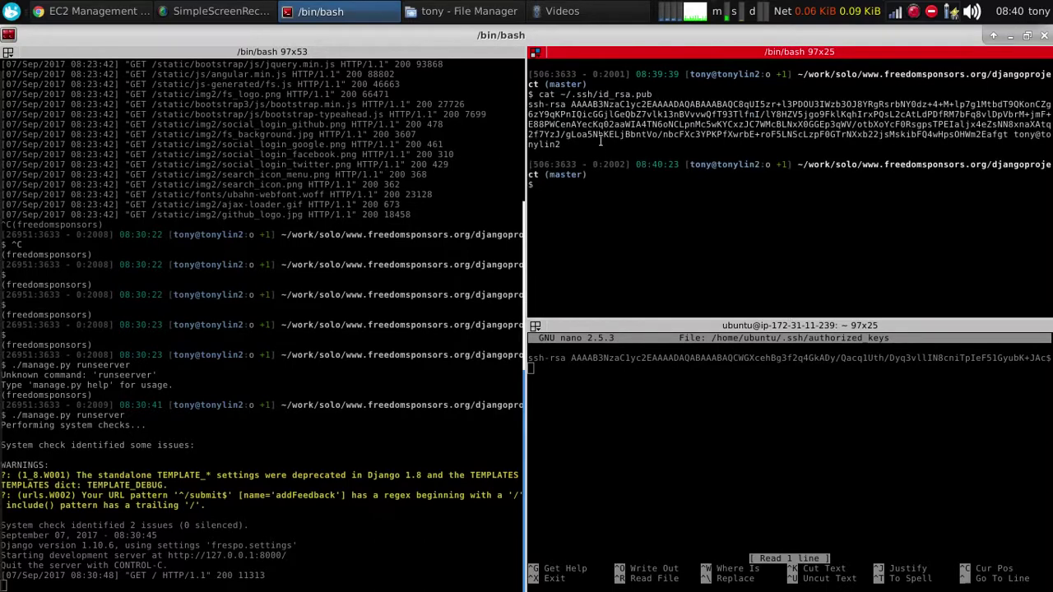
left_click_drag(562, 145, 529, 102)
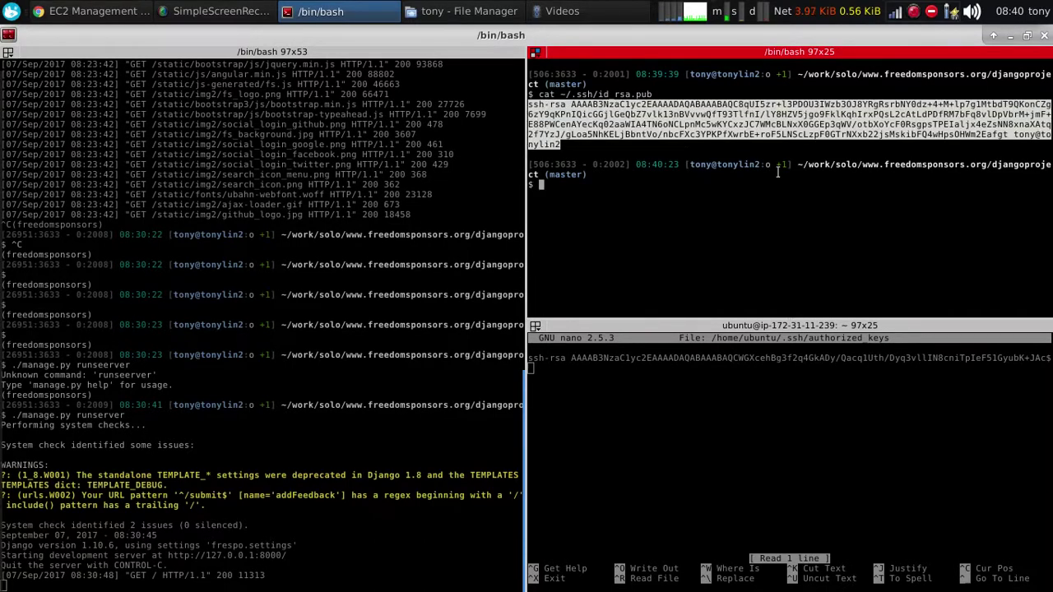
left_click(659, 420)
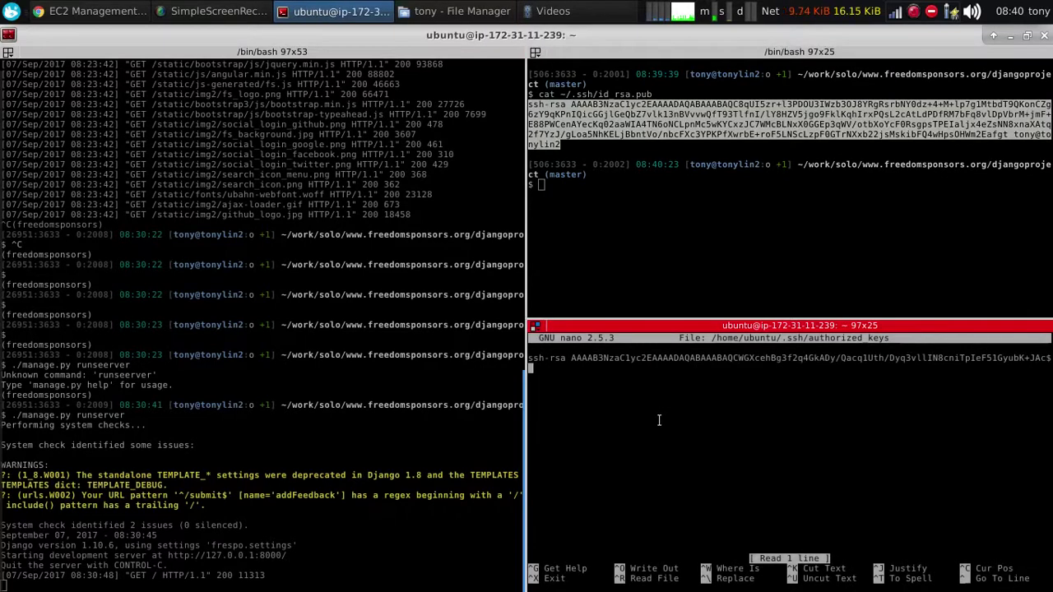
Paste the local public key into the instance's authorized_keys and save the file
middle_click(659, 420)
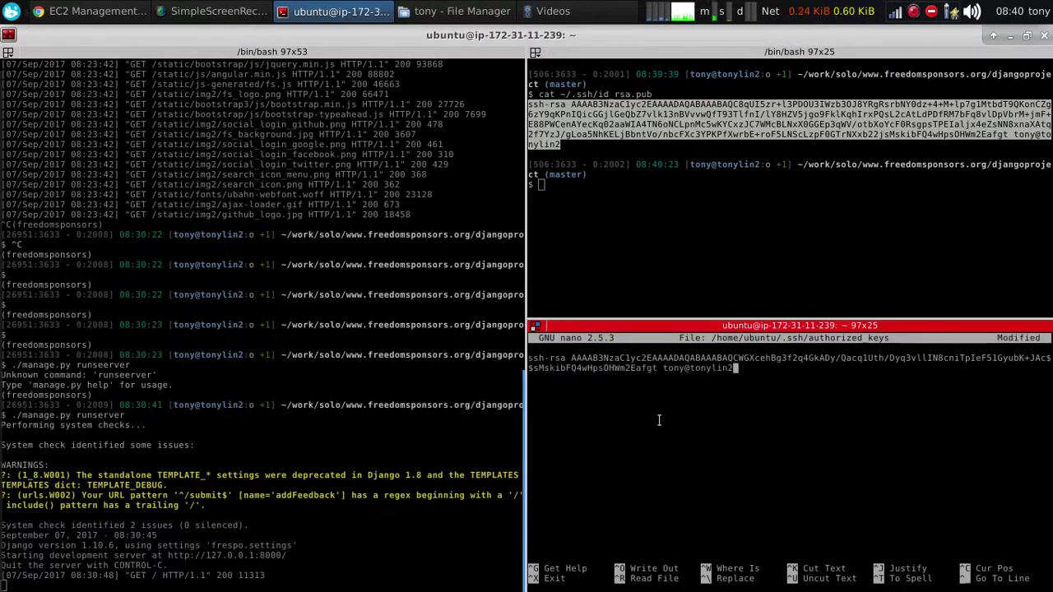
key("Home")
key("ctrl+x")
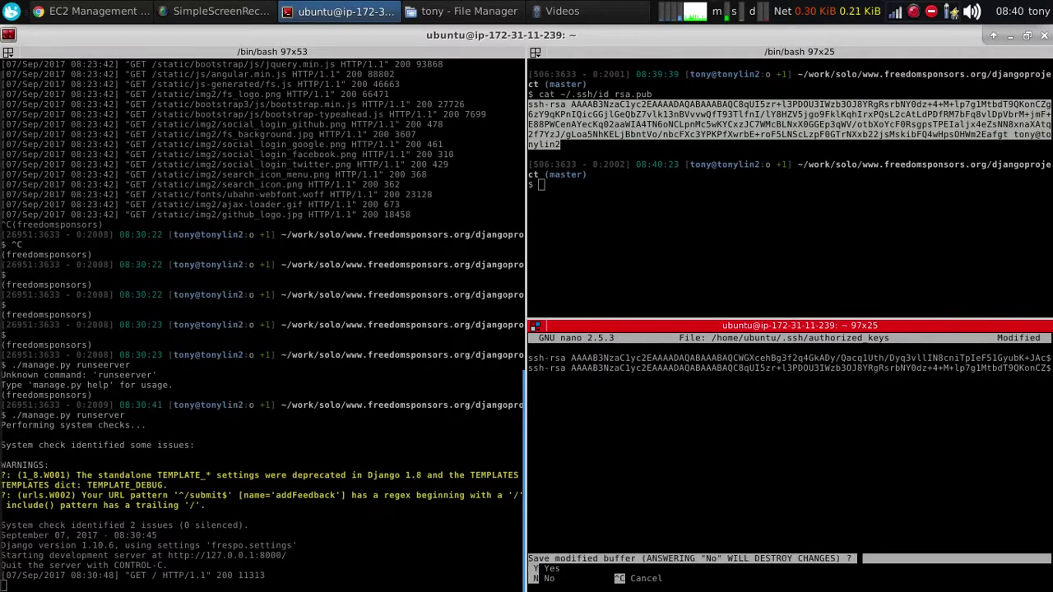
key("y")
key("Return")
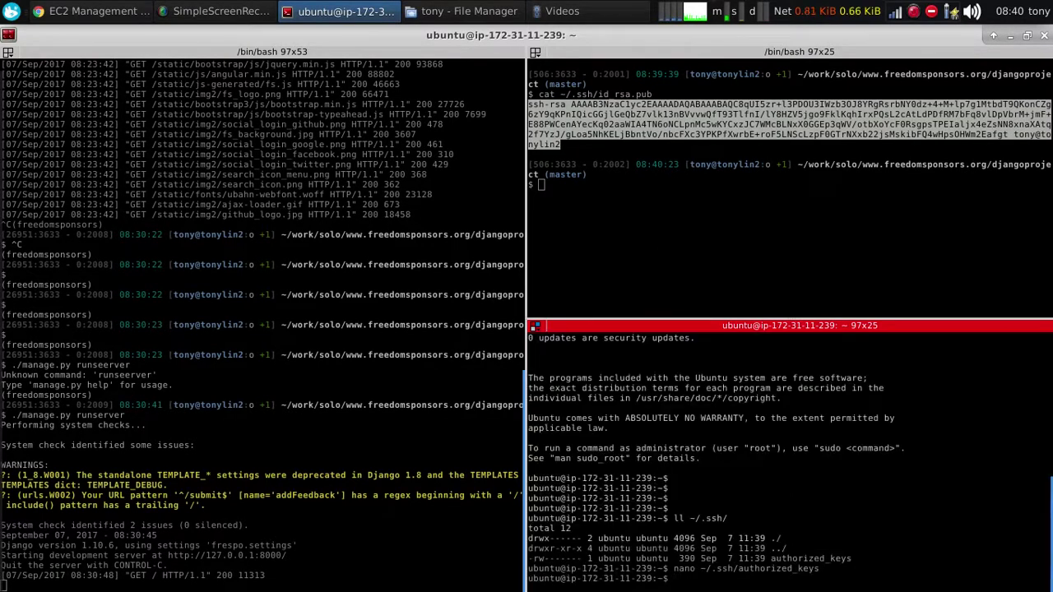
key("Return")
key("Return")
Log out and reconnect by ssh without the tutorial.pem key file
type("exit")
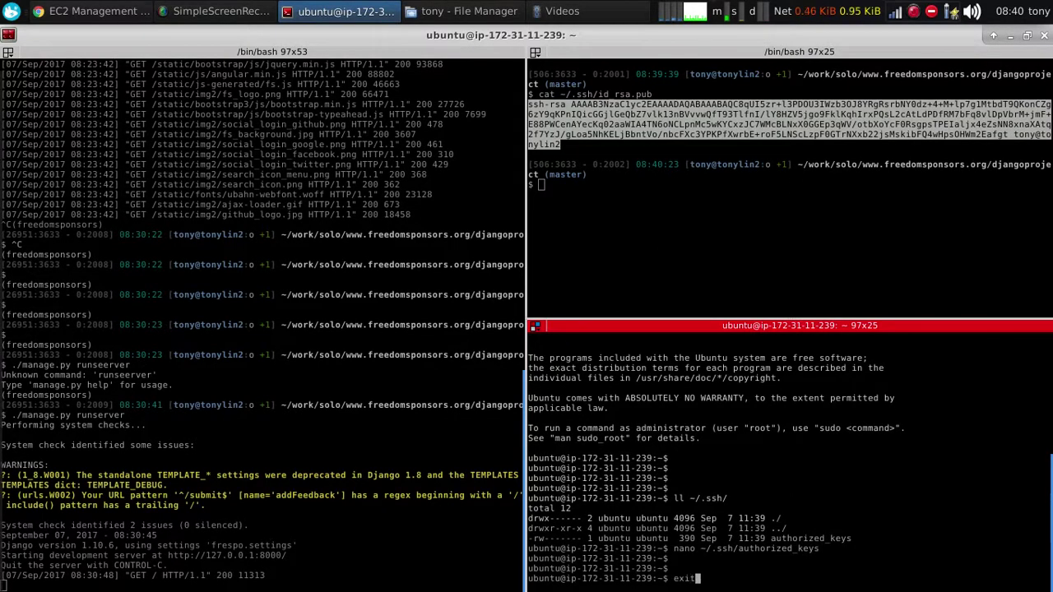
key("Return")
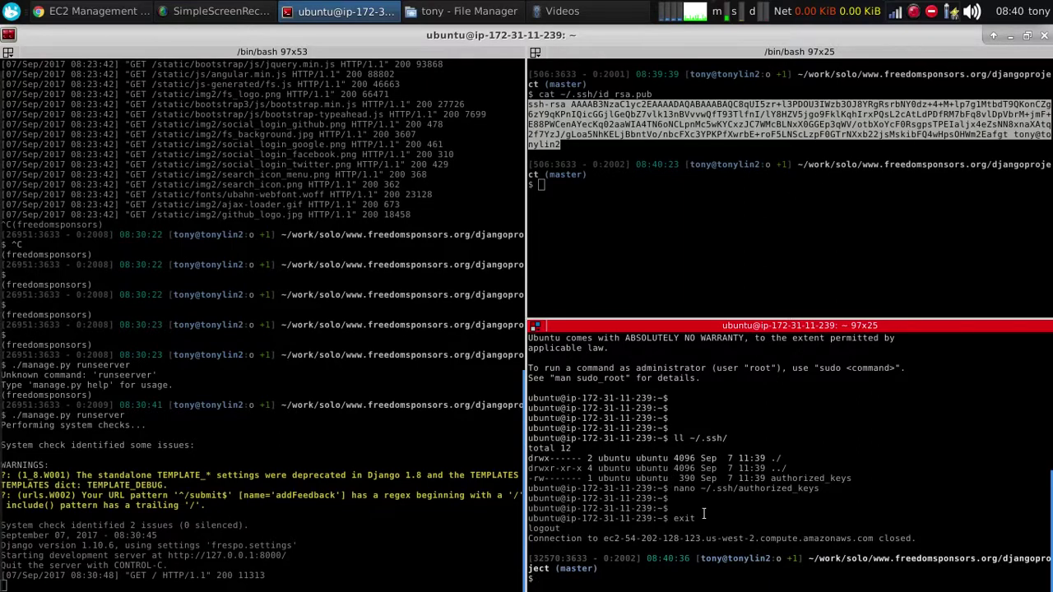
key("Up")
key("ctrl+a")
key("Right")
key("Right")
key("Right")
key("Right")
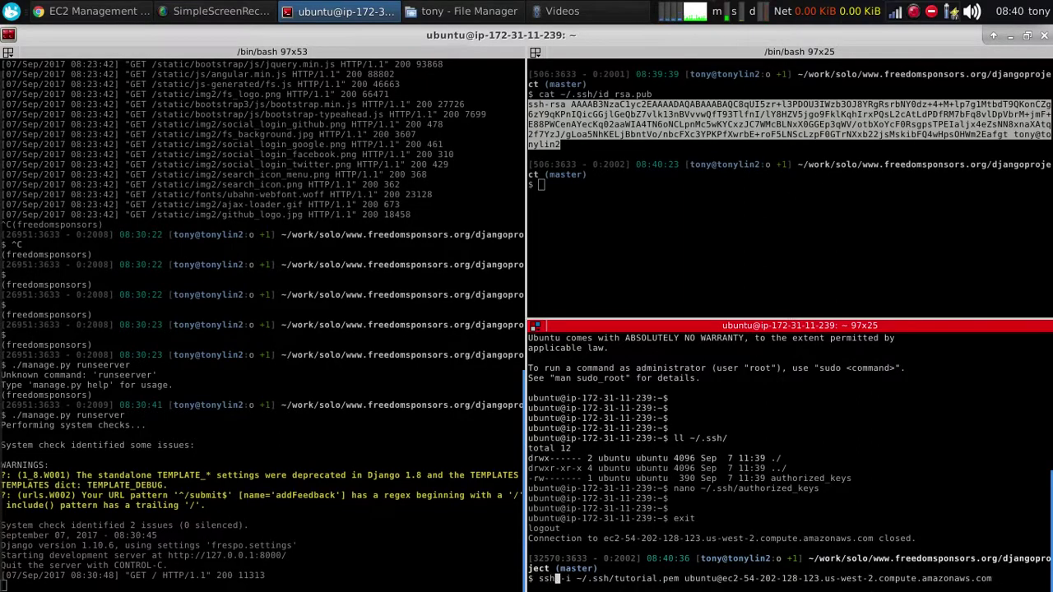
key("Delete")
key("Delete")
key("Delete")
key("Delete")
key("Delete")
key("Delete")
key("Delete")
key("Delete")
key("Delete")
key("Delete")
key("Delete")
key("Delete")
key("Delete")
key("Delete")
key("Delete")
key("Delete")
key("Delete")
key("Delete")
key("Delete")
key("Delete")
key("Delete")
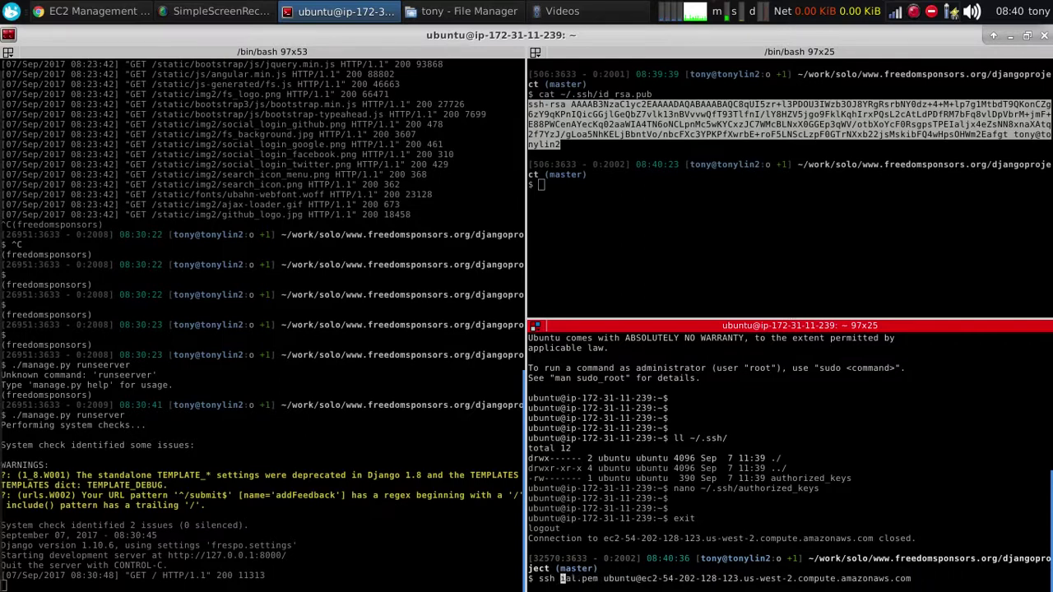
key("Delete")
key("Return")
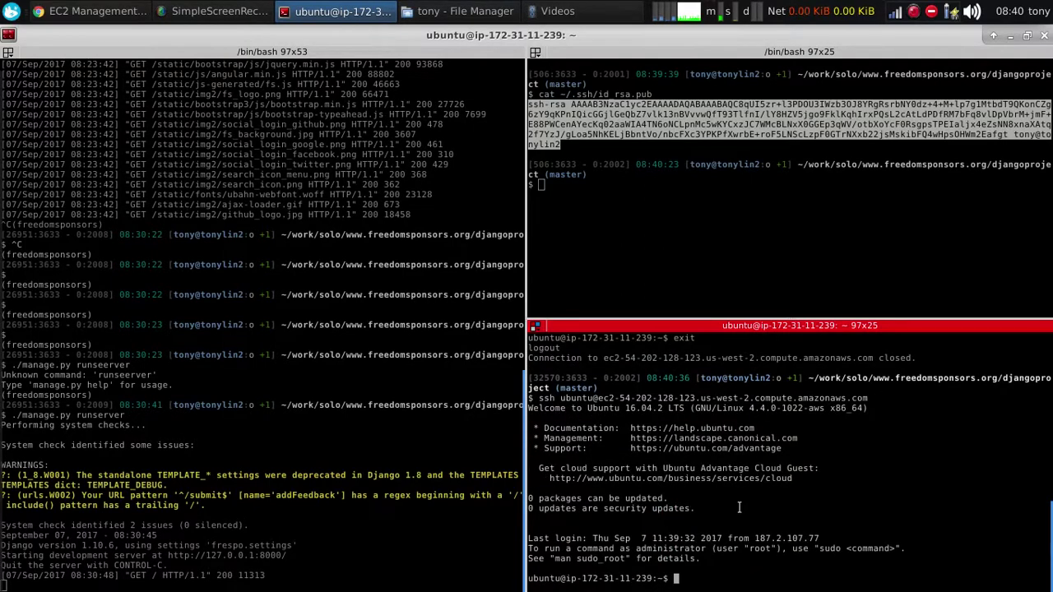
key("Return")
key("Return")
key("Return")
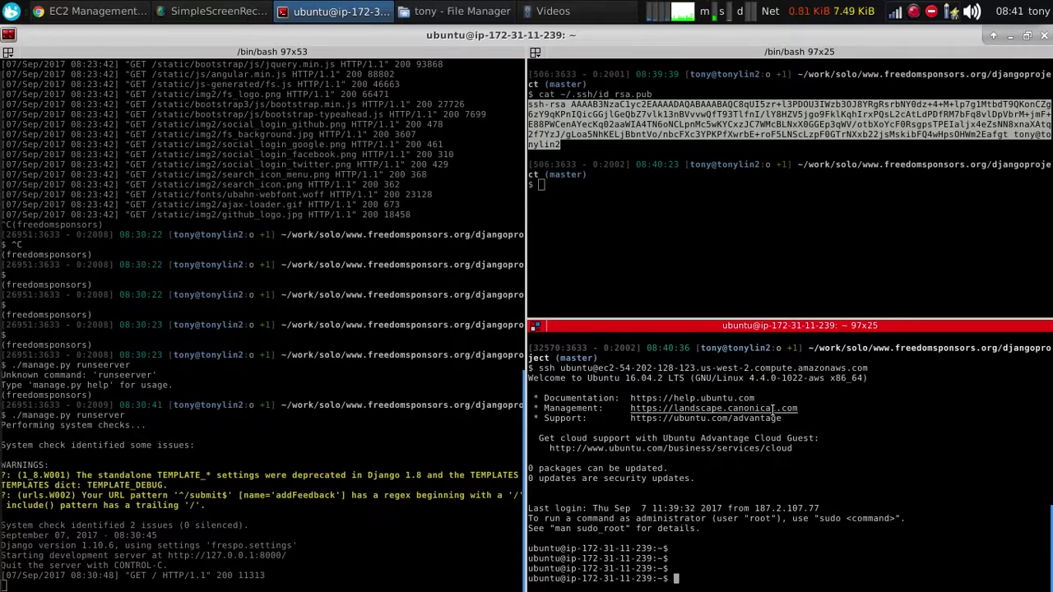
Run free and free -m on the instance, showing 486 MB total memory and no swap
left_click(790, 257)
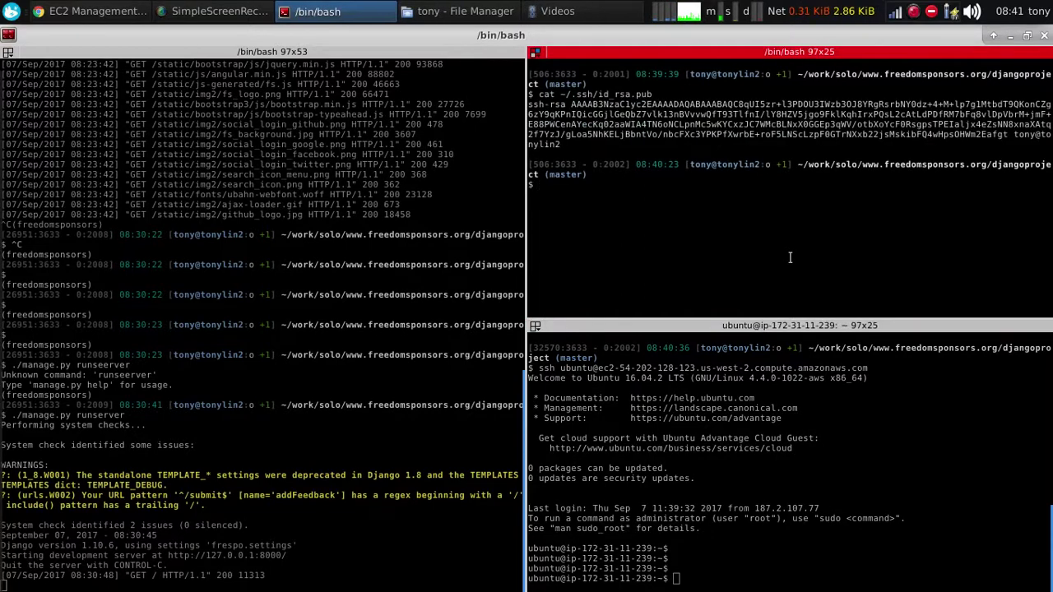
left_click(1028, 477)
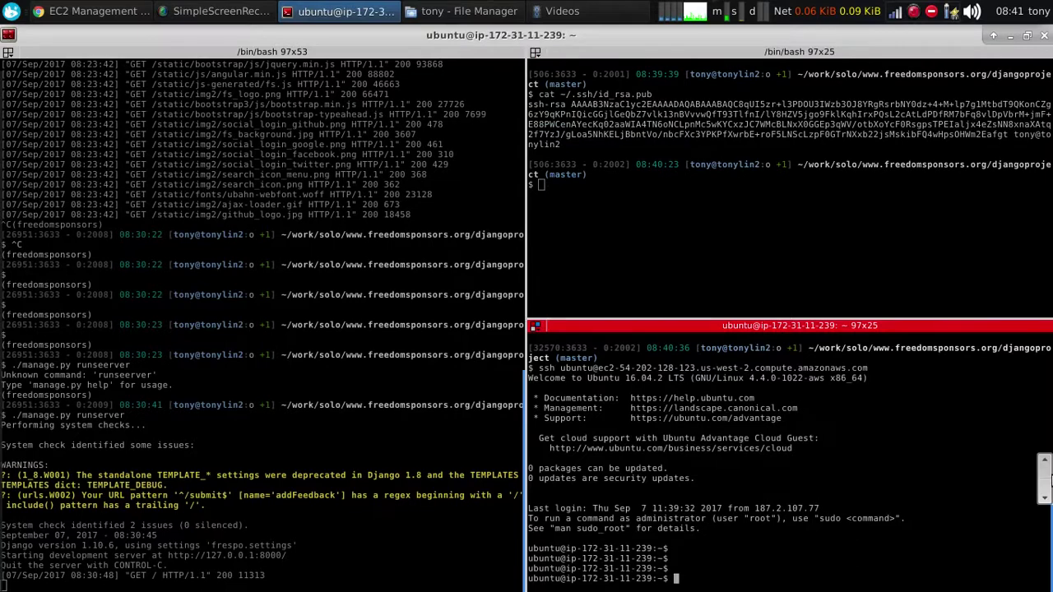
type("free")
key("Return")
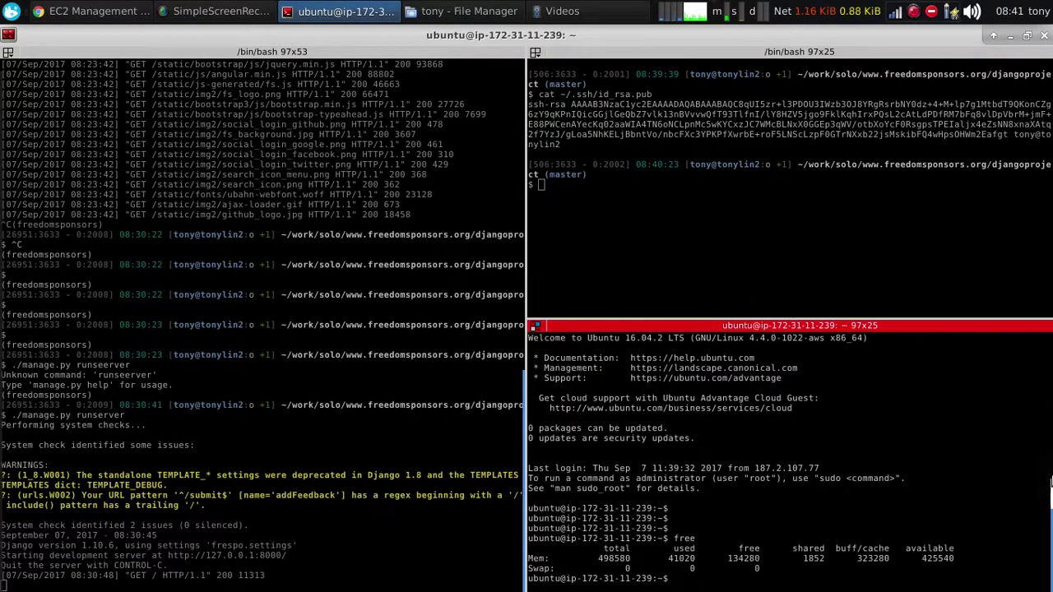
type("free -m")
key("Return")
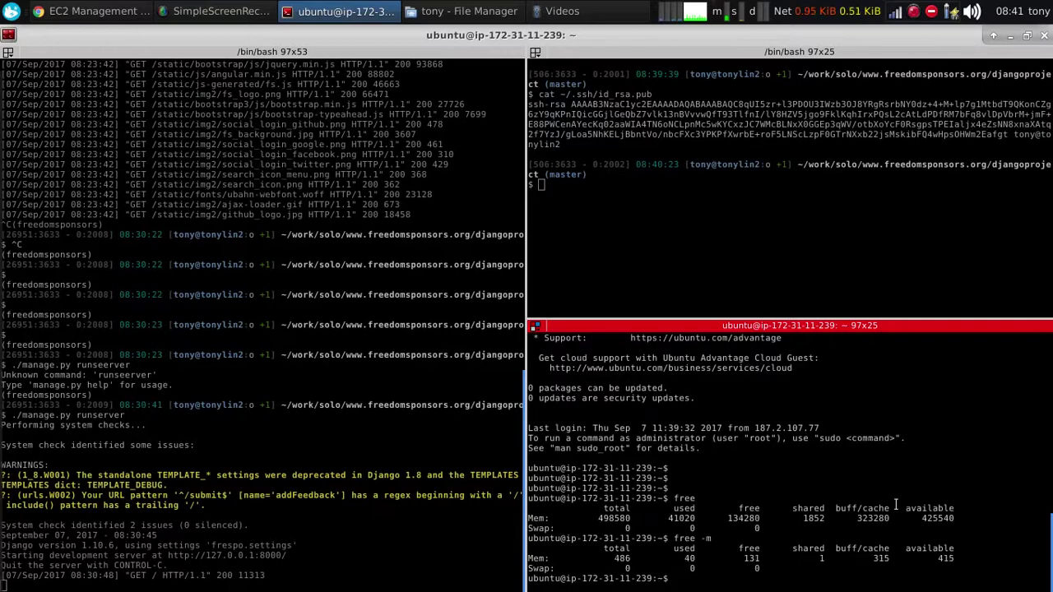
double_click(623, 559)
left_click(892, 516)
Run df -h, showing 19G available on the root disk
type("df -h")
key("Return")
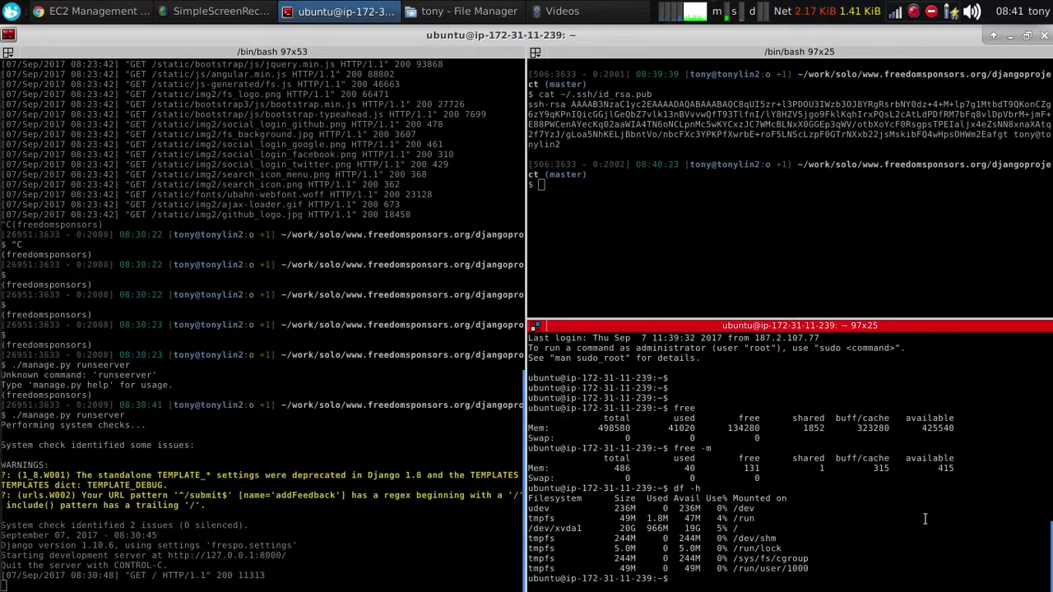
double_click(695, 528)
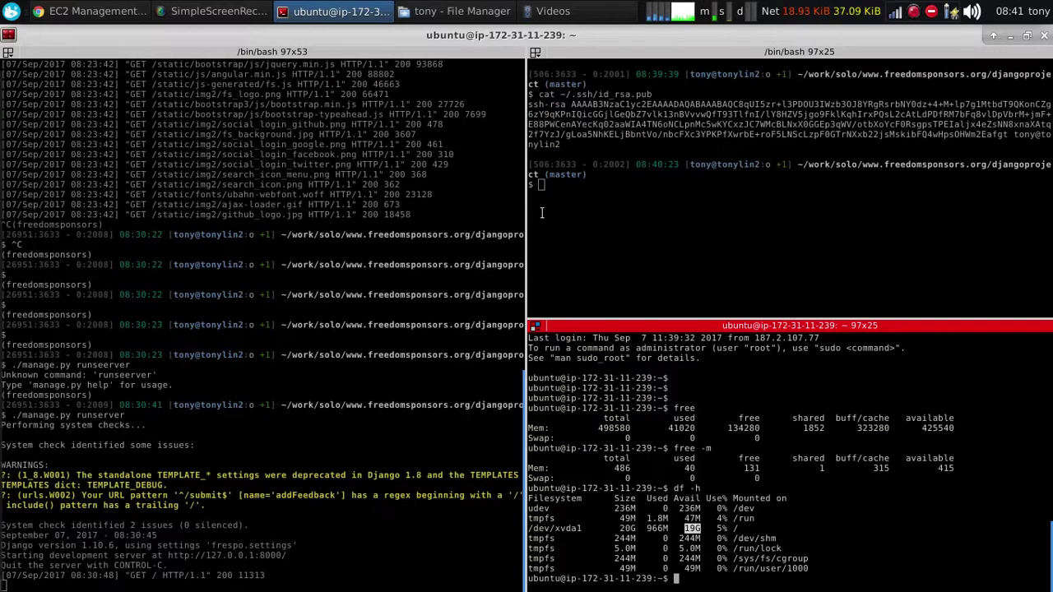
left_click(86, 12)
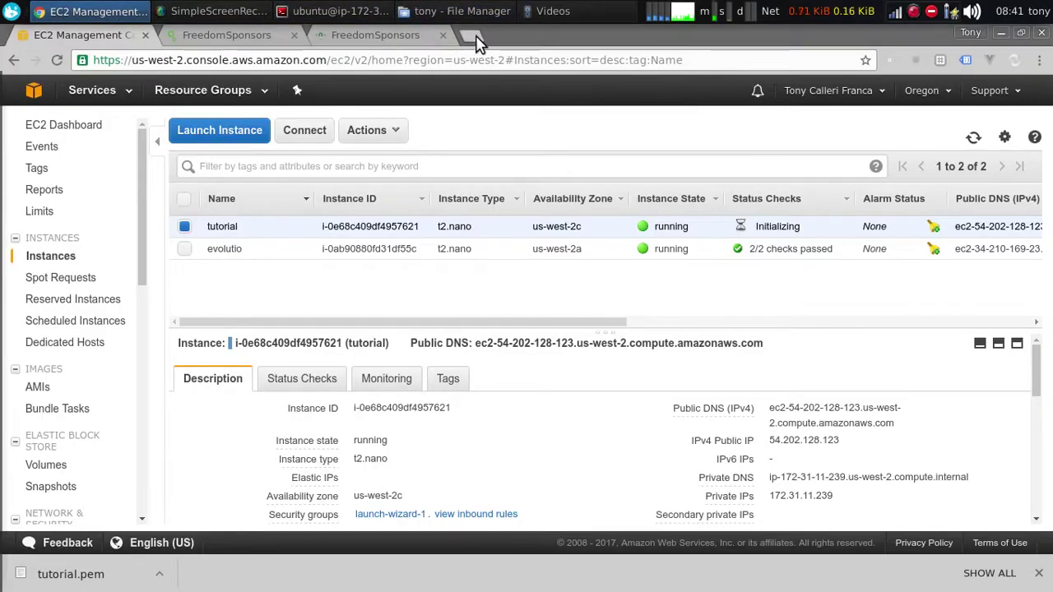
Search 'digitalocean add swap ubuntu' and read DigitalOcean's Ubuntu 16.04 swap tutorial
left_click(462, 35)
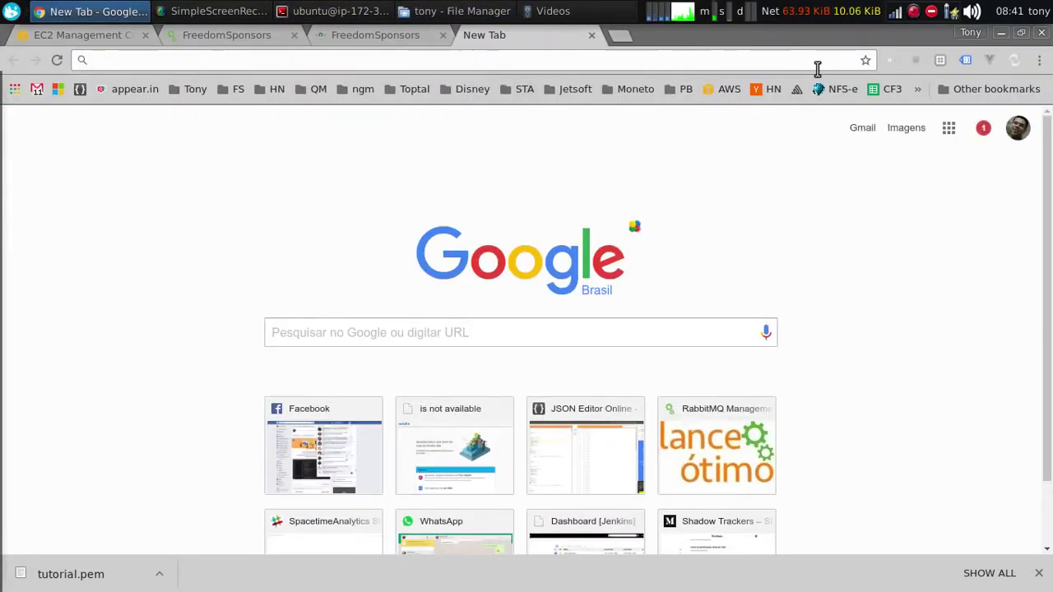
type("digitaloce")
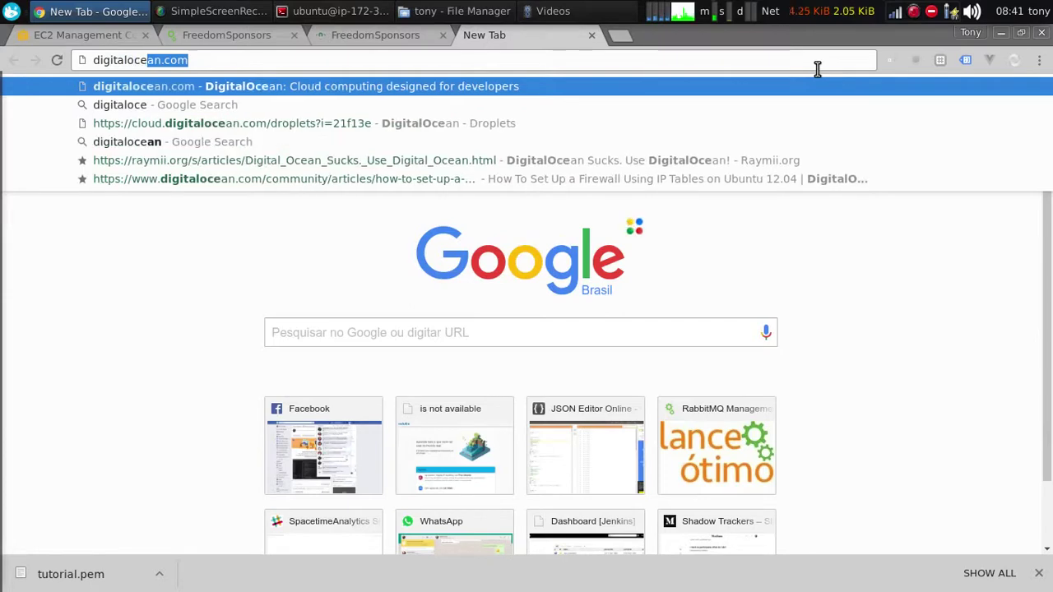
type("an")
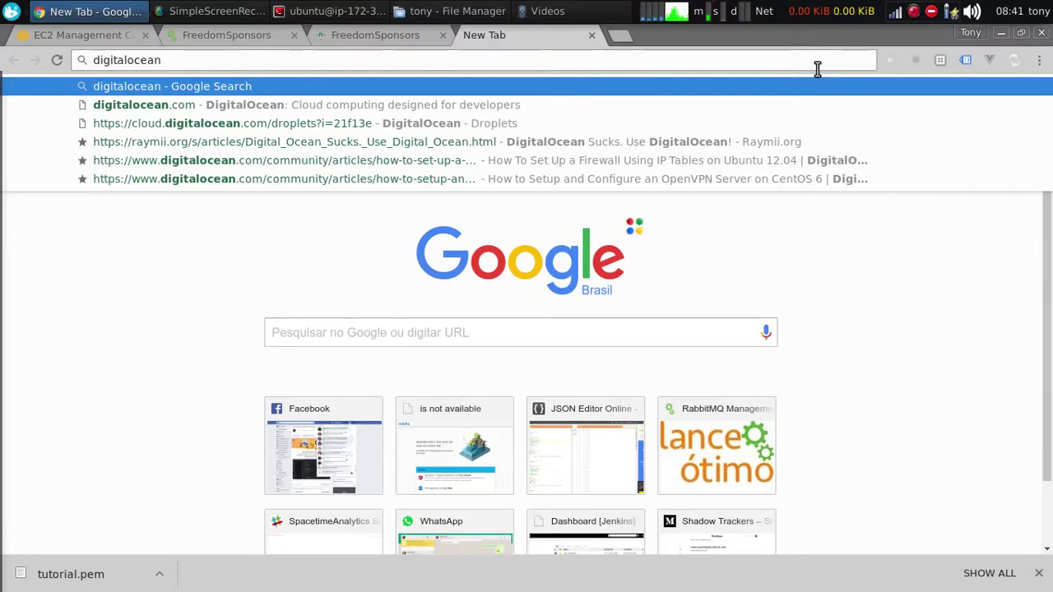
type("add swa")
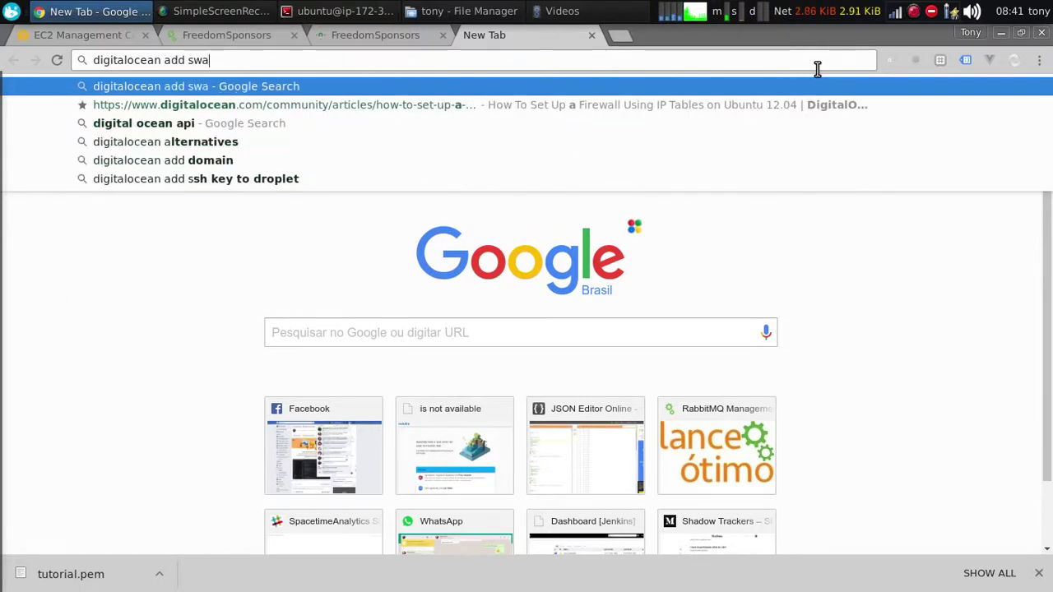
type("p ubuntu")
key("Return")
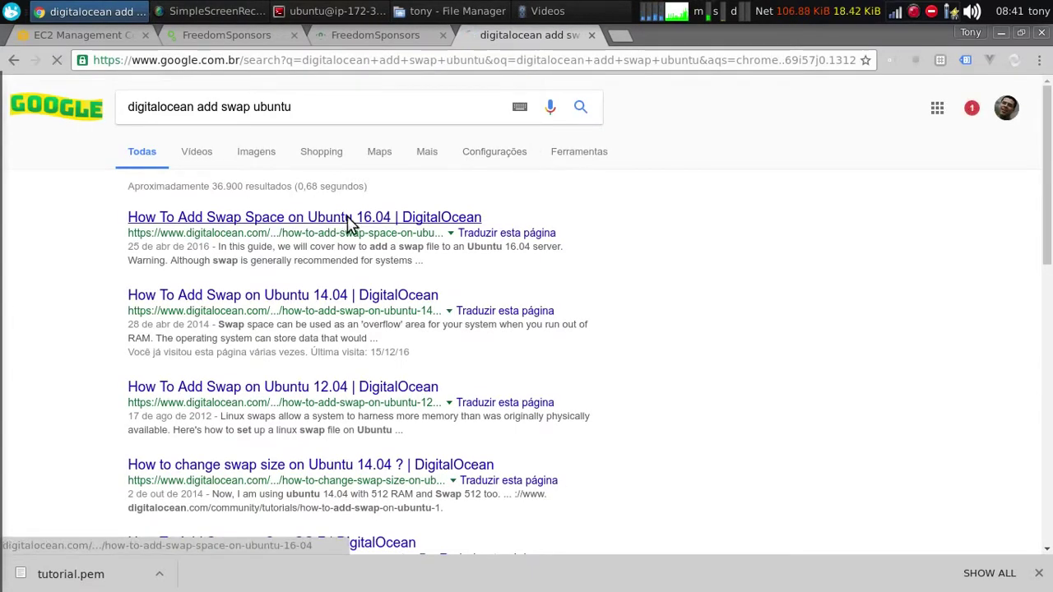
left_click(347, 221)
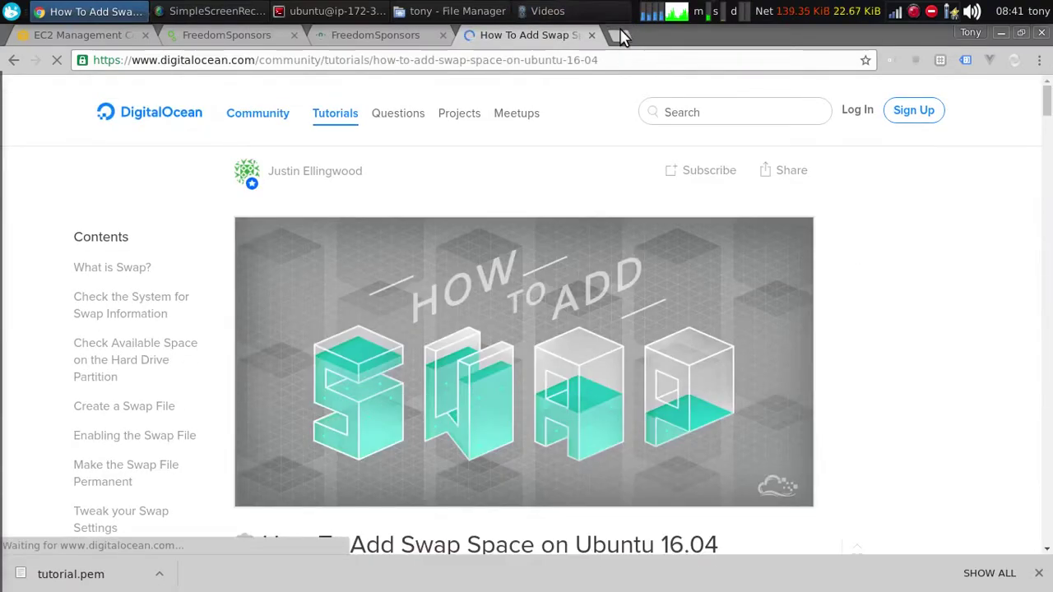
left_click_drag(1047, 111, 1047, 95)
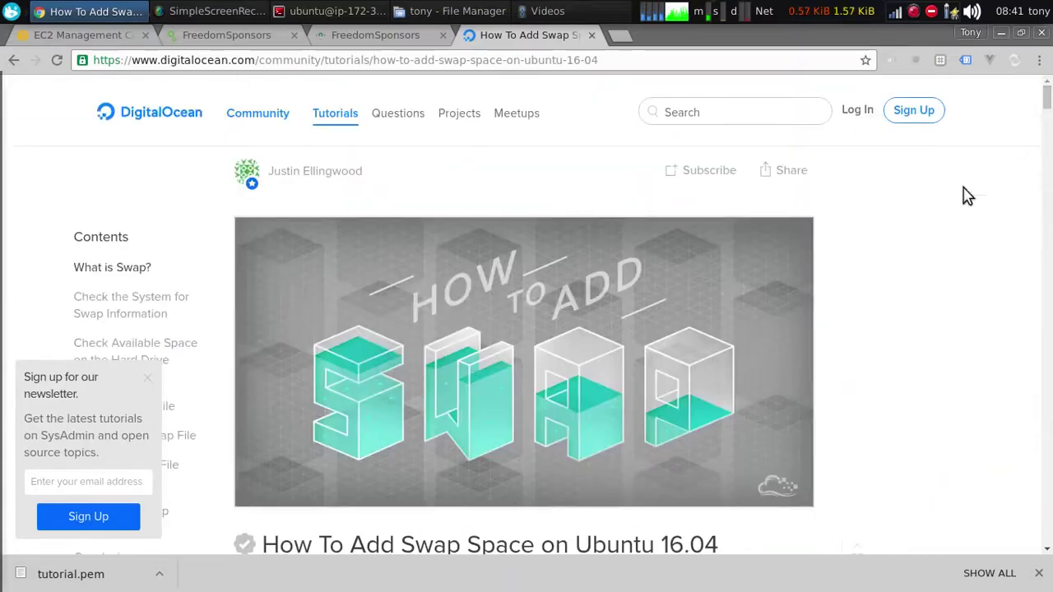
scroll(722, 345, "down", 15)
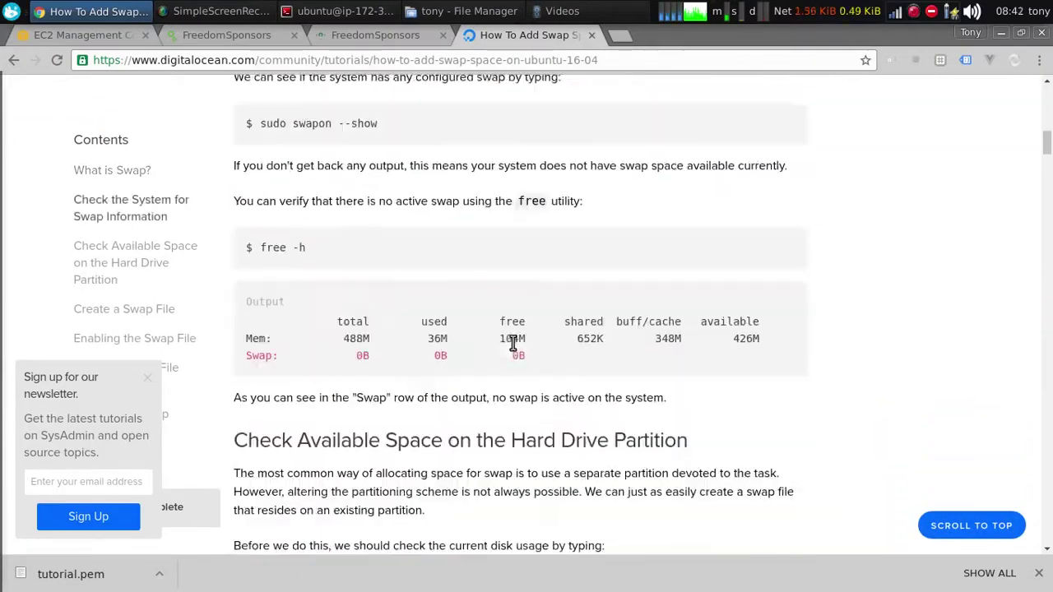
scroll(514, 342, "down", 15)
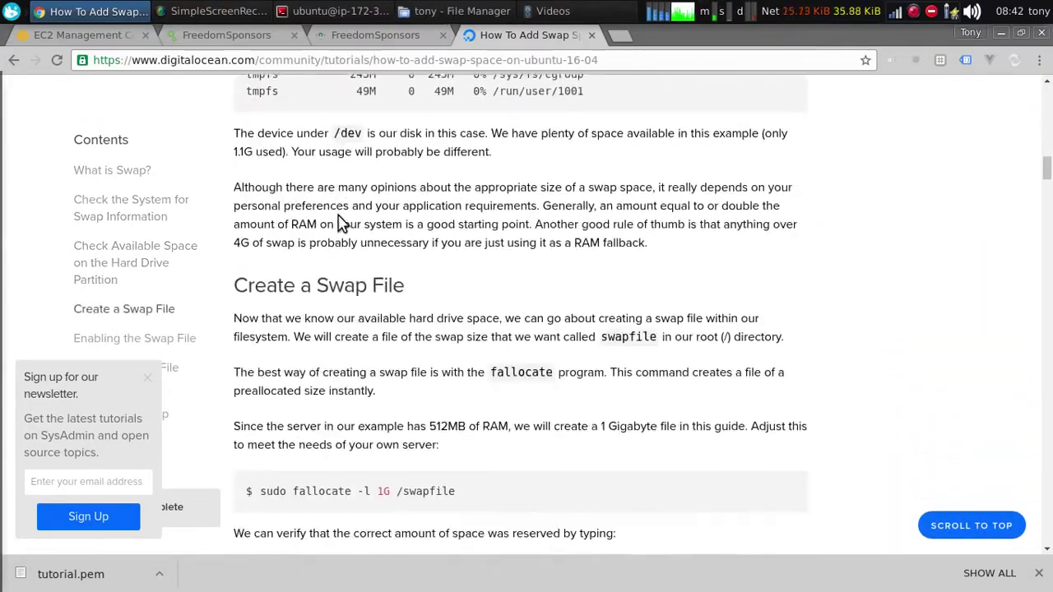
scroll(342, 224, "down", 3)
left_click(621, 34)
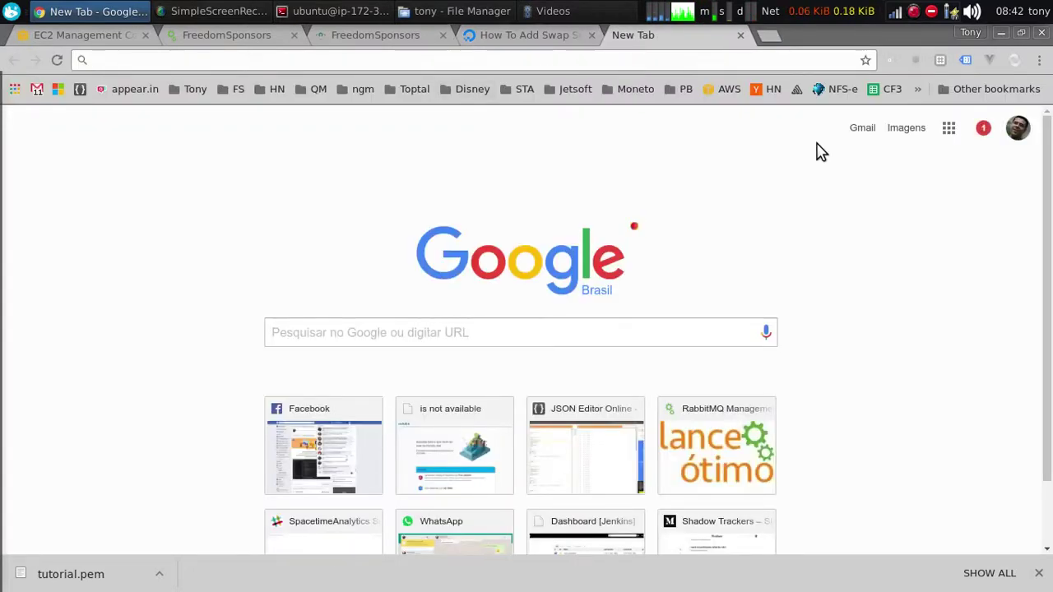
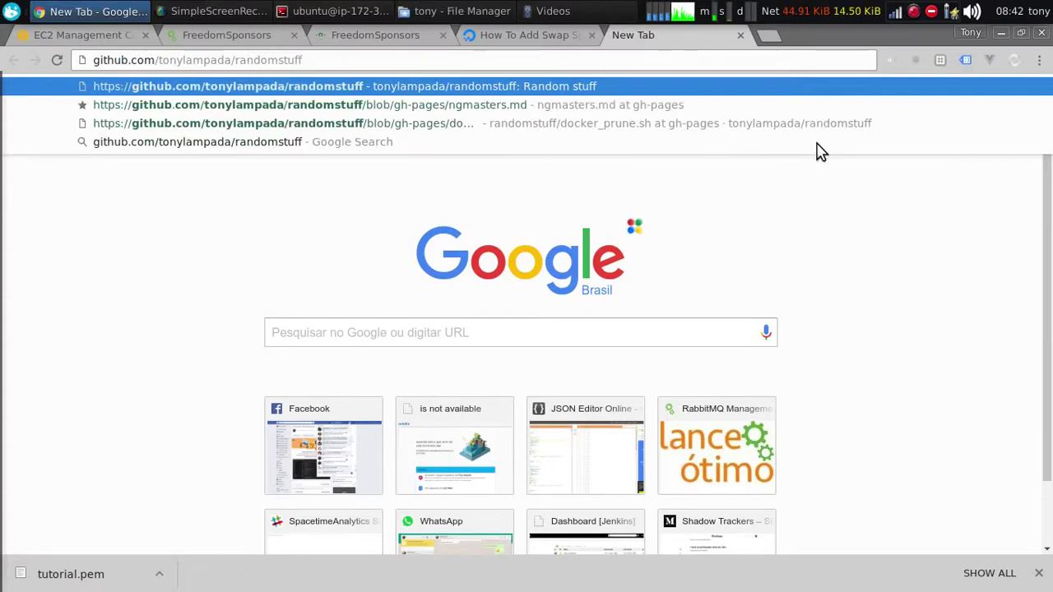
Open swap_digitalocean.sh in the randomstuff GitHub repo and copy its lines 3–5 check commands
key("Return")
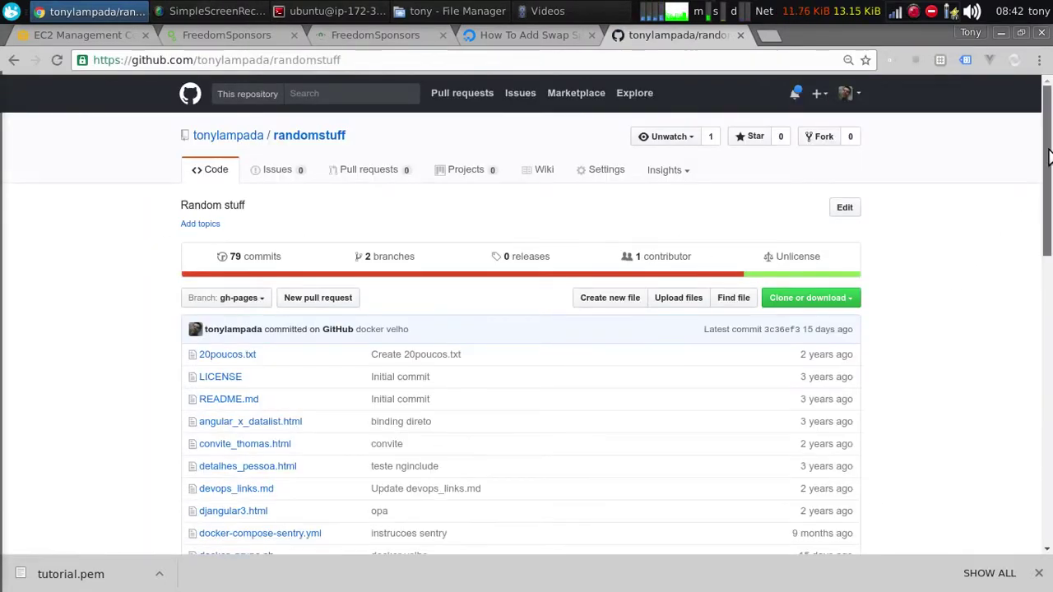
key("ctrl+f")
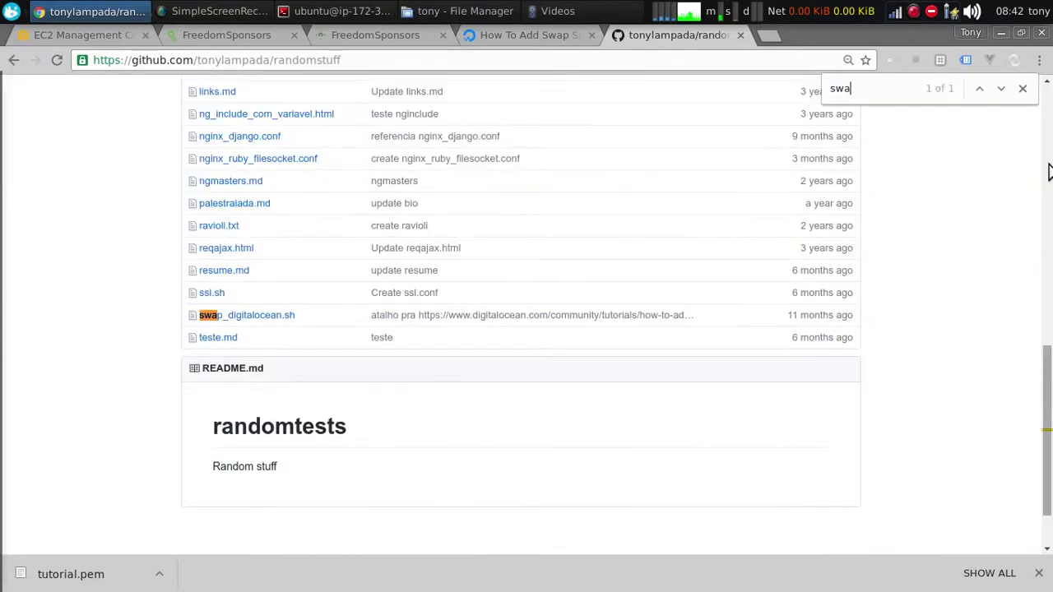
left_click(267, 316)
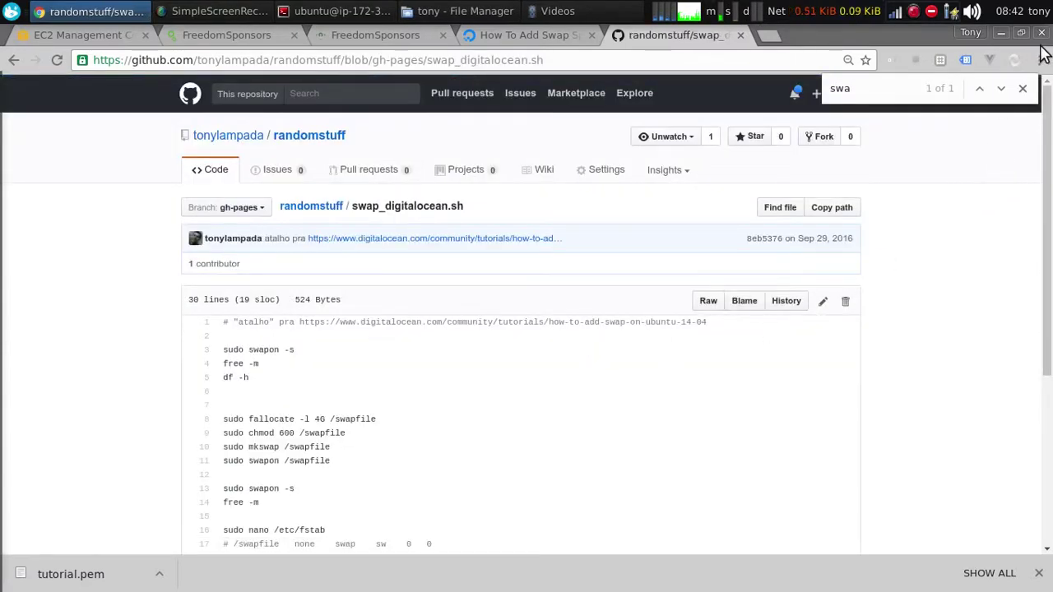
left_click(1022, 89)
left_click_drag(1048, 188, 1050, 328)
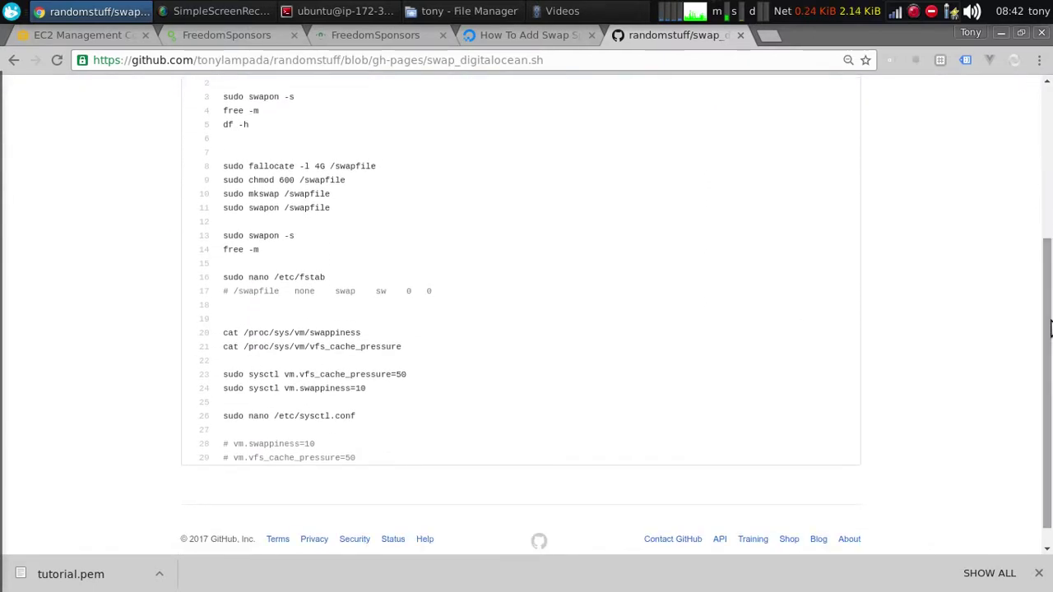
left_click_drag(243, 132, 221, 95)
key("alt+Tab")
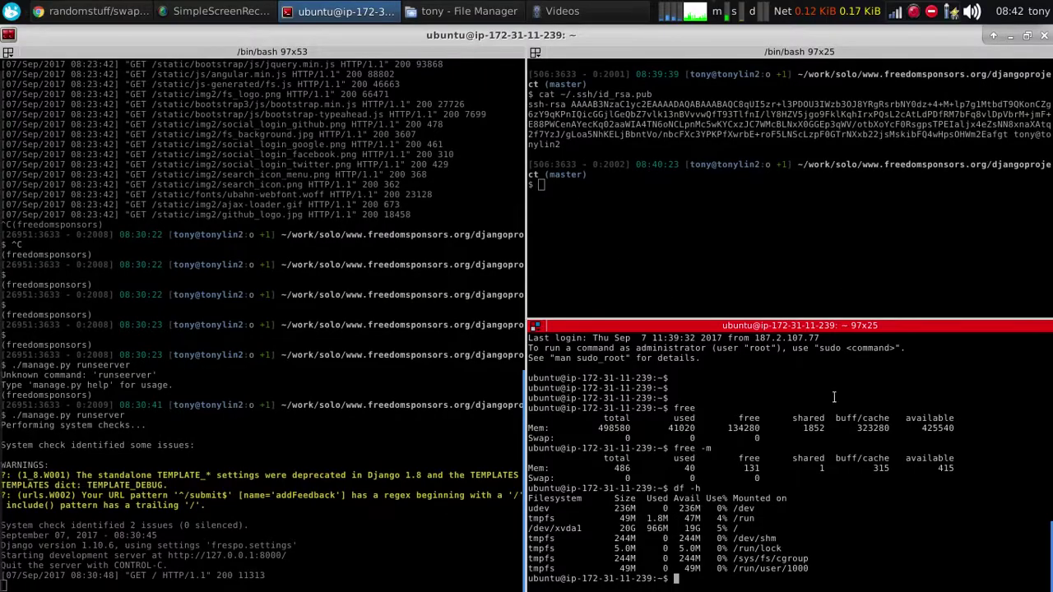
Run the swap and disk checks, then allocate a 4G /swapfile with fallocate
middle_click(811, 483)
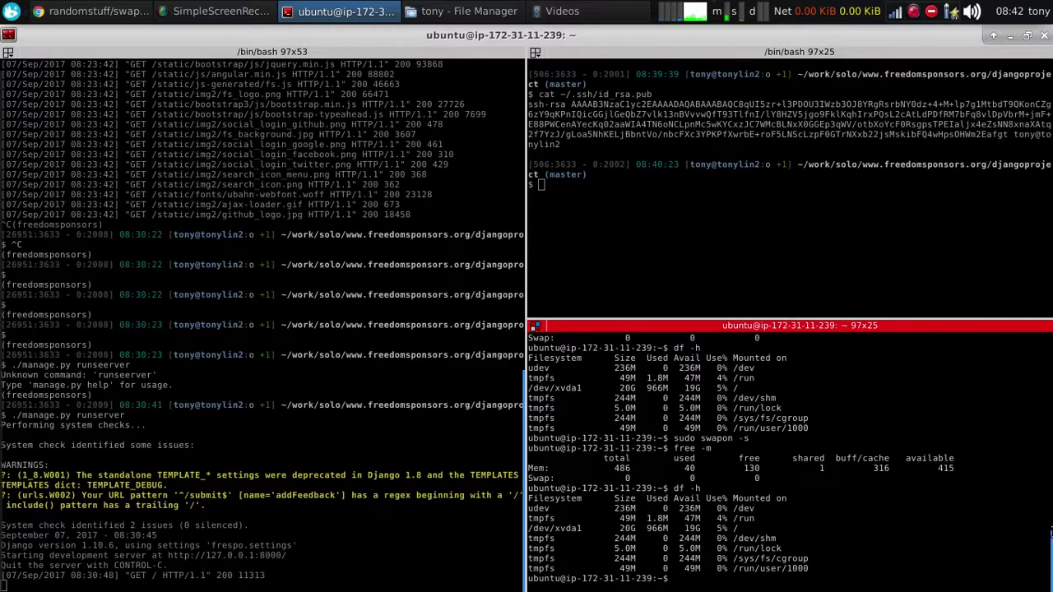
key("alt+Tab")
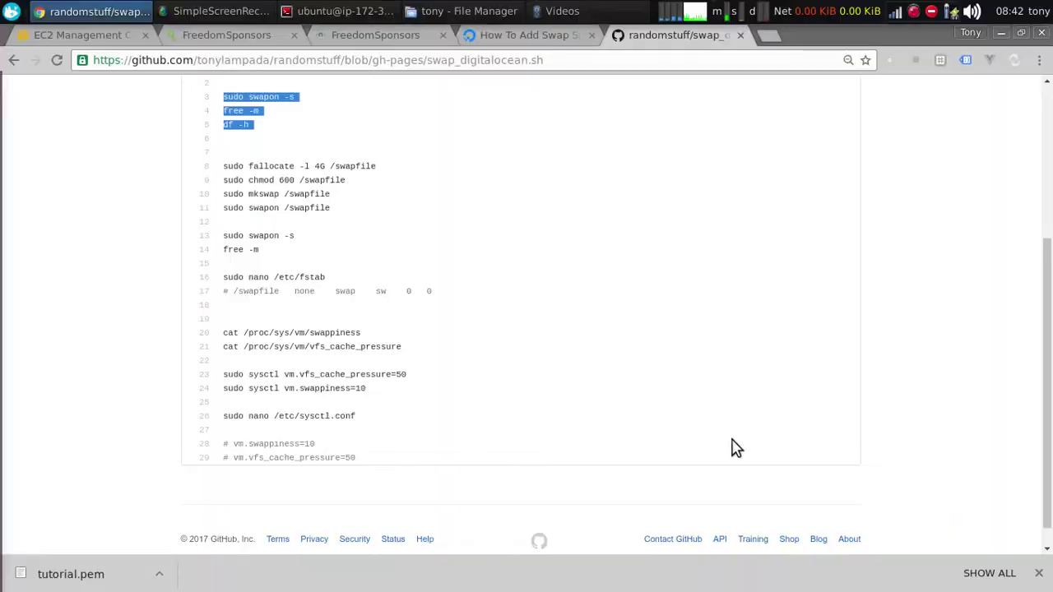
left_click_drag(372, 165, 202, 169)
key("ctrl+c")
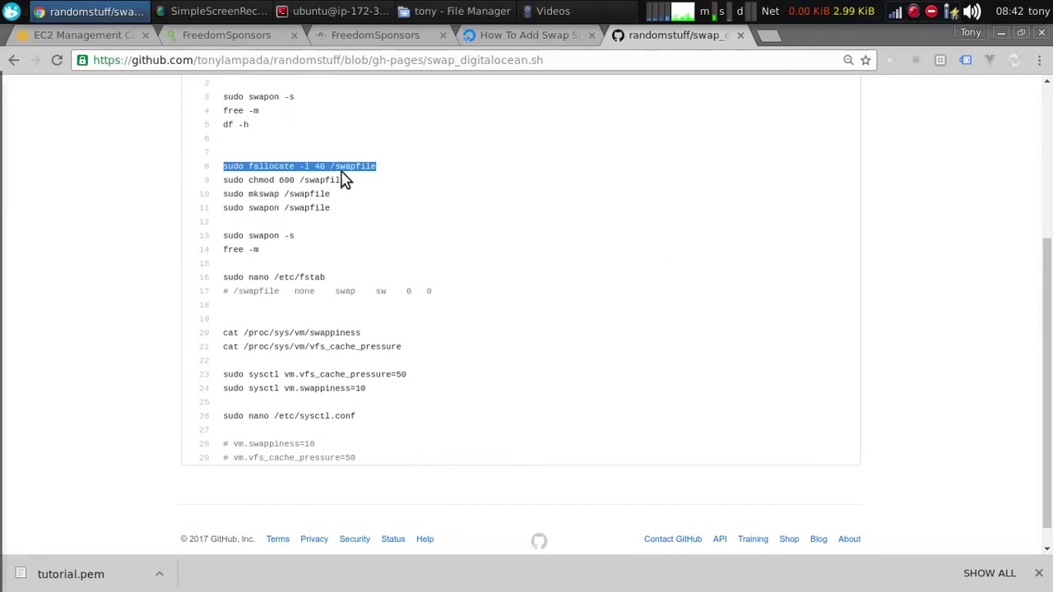
key("alt+Tab")
middle_click(866, 518)
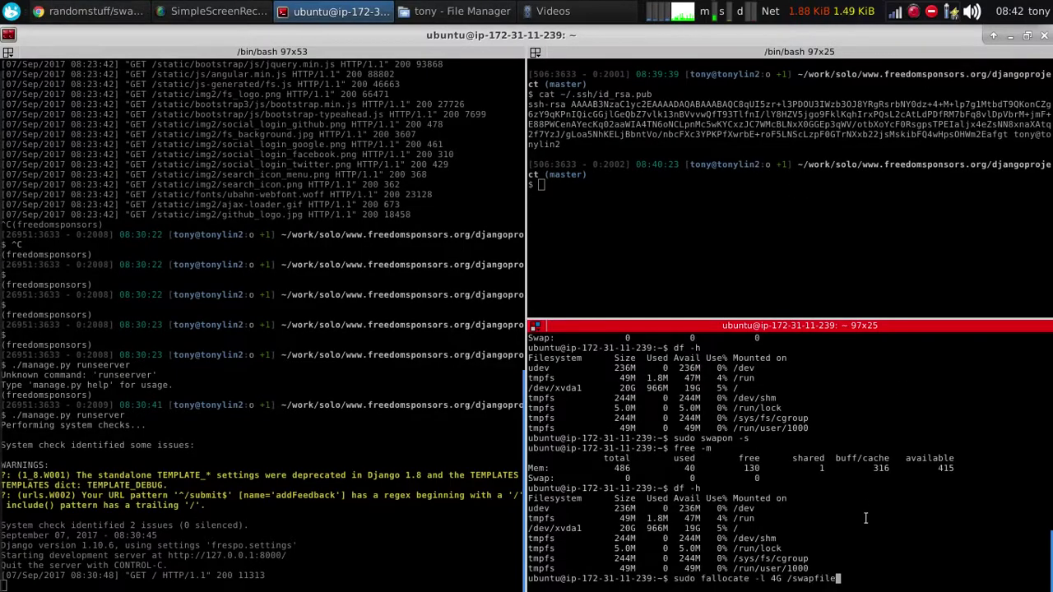
key("Return")
Secure, format and enable /swapfile with chmod 600, mkswap and swapon, then run free -m
key("alt+Tab")
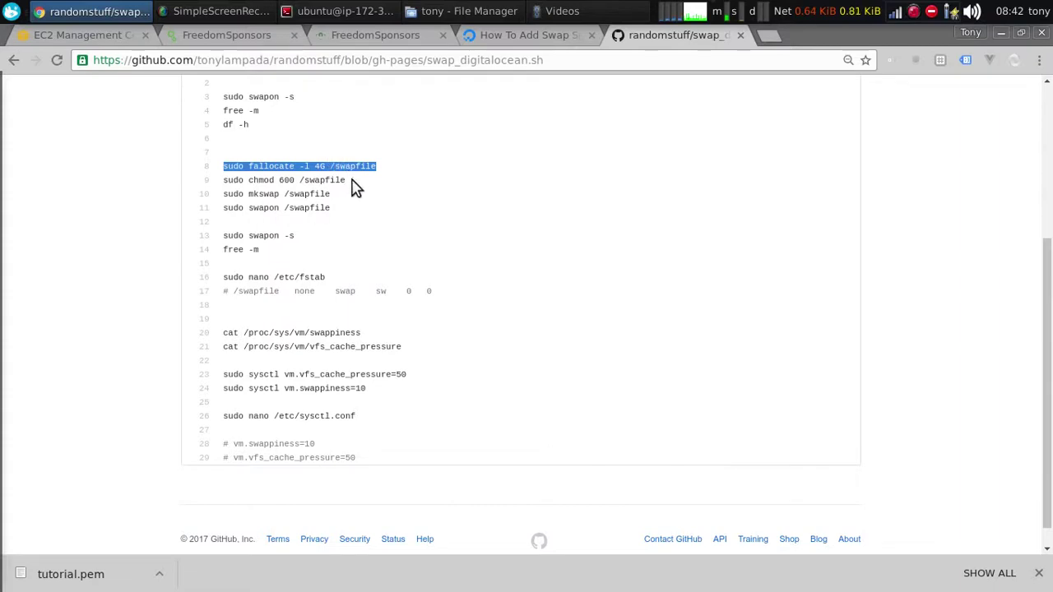
left_click_drag(348, 180, 235, 181)
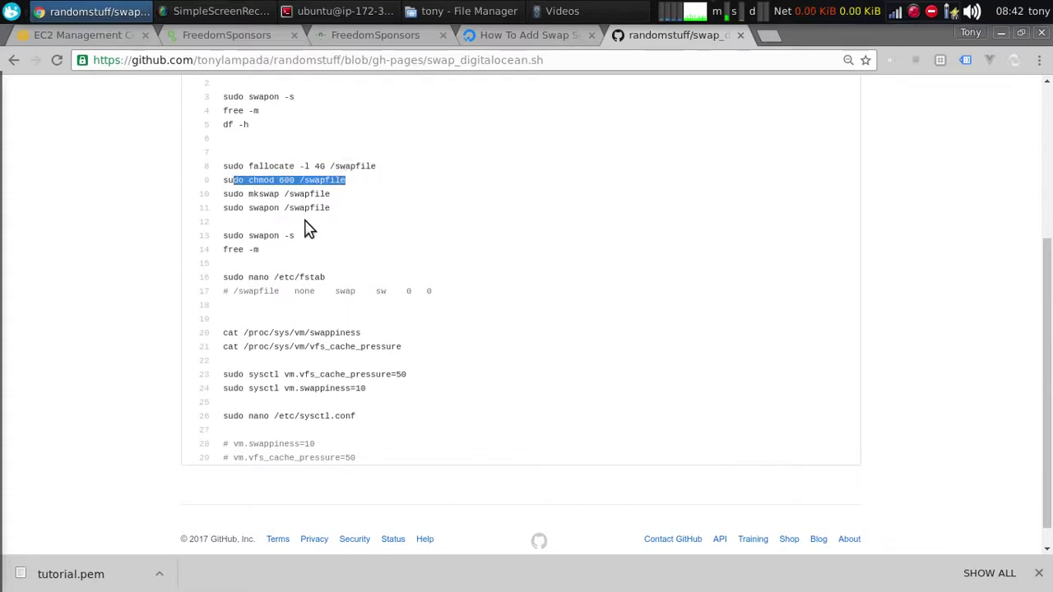
left_click_drag(334, 211, 224, 183)
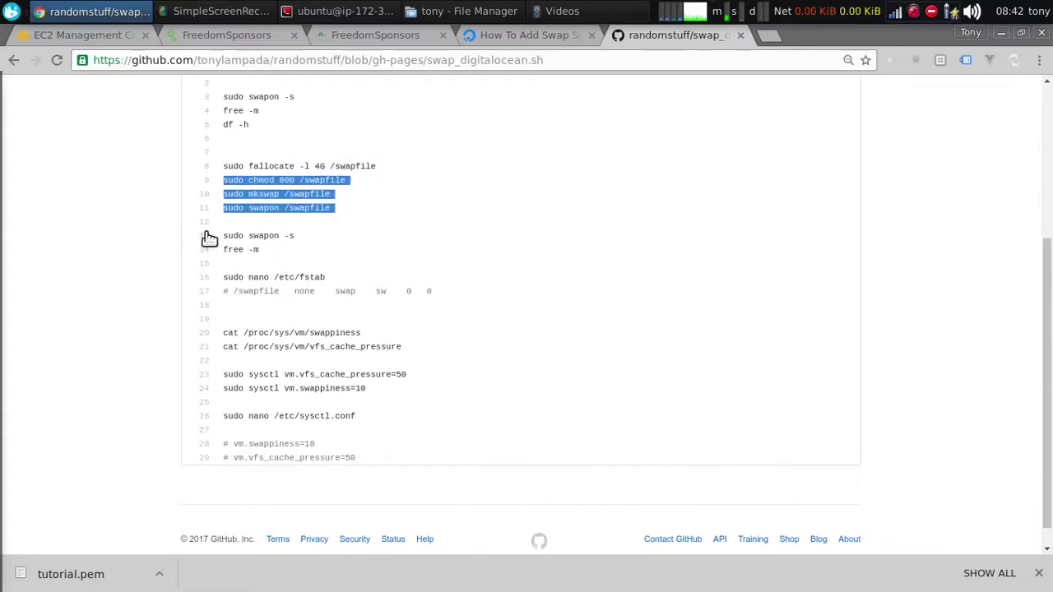
key("alt+Tab")
middle_click(777, 480)
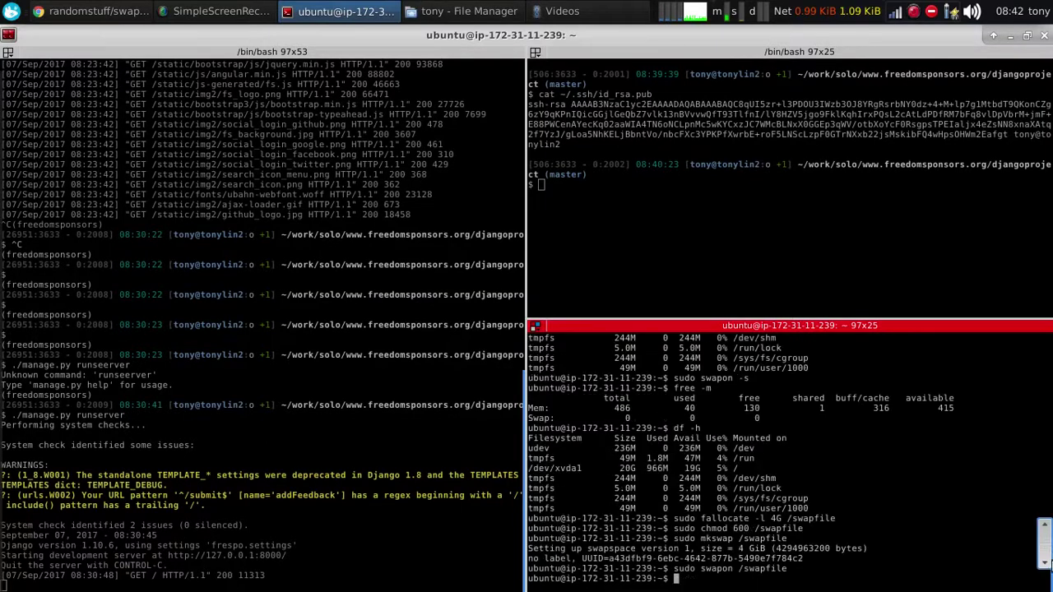
key("Return")
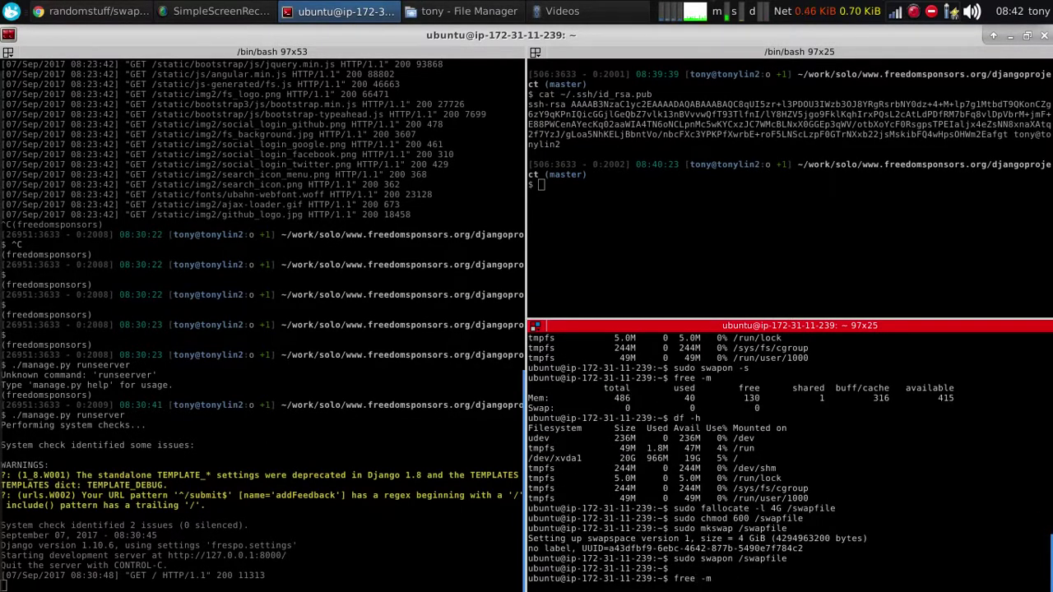
type("free -m")
key("Return")
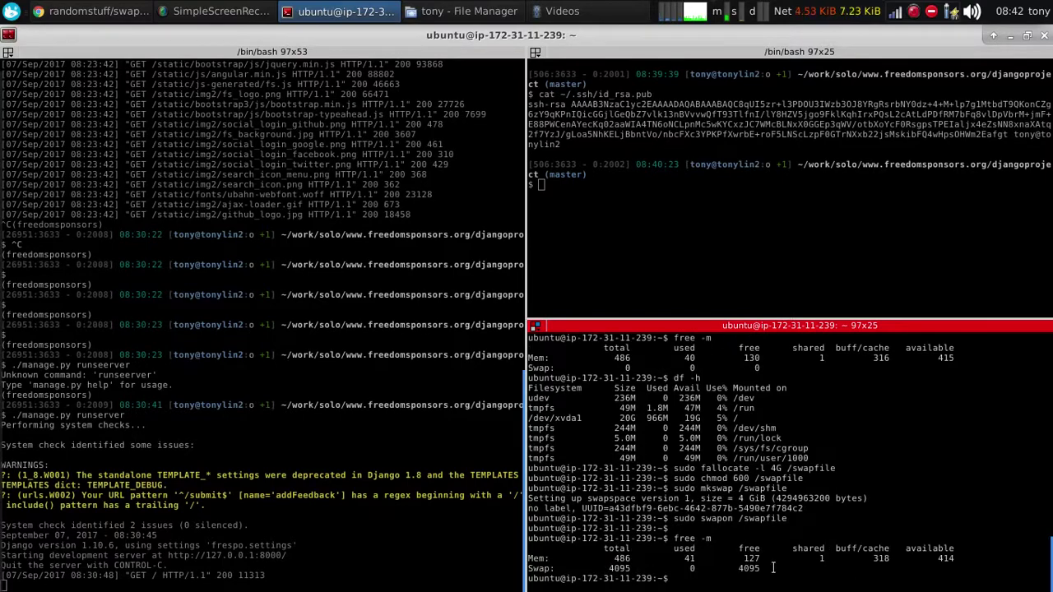
Confirm about 4095 MB swap with swapon -s and free -m, and stage sudo nano /etc/fstab
key("alt+Tab")
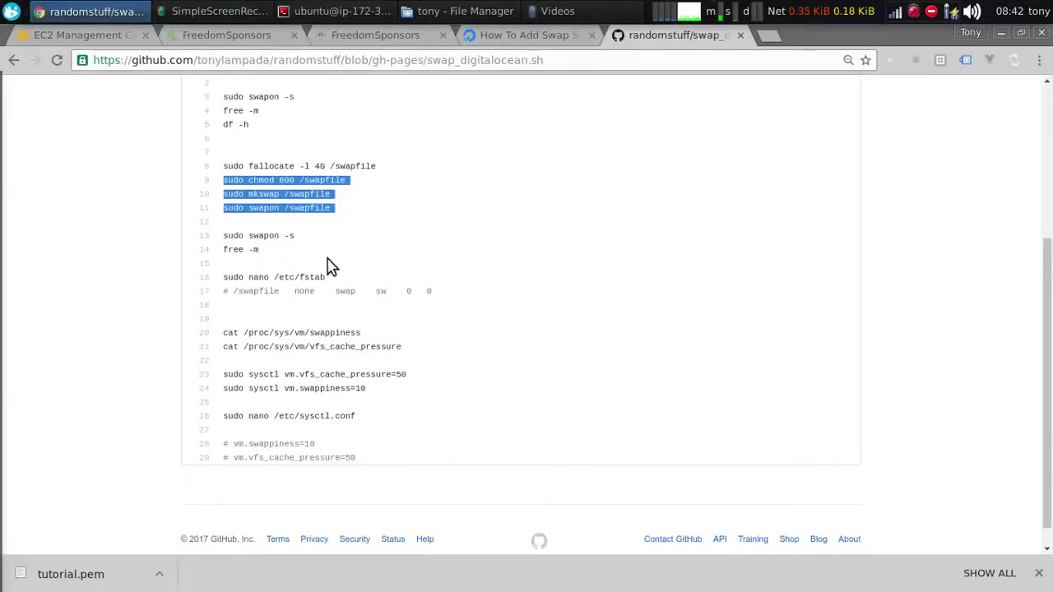
left_click_drag(241, 265, 214, 237)
key("ctrl+c")
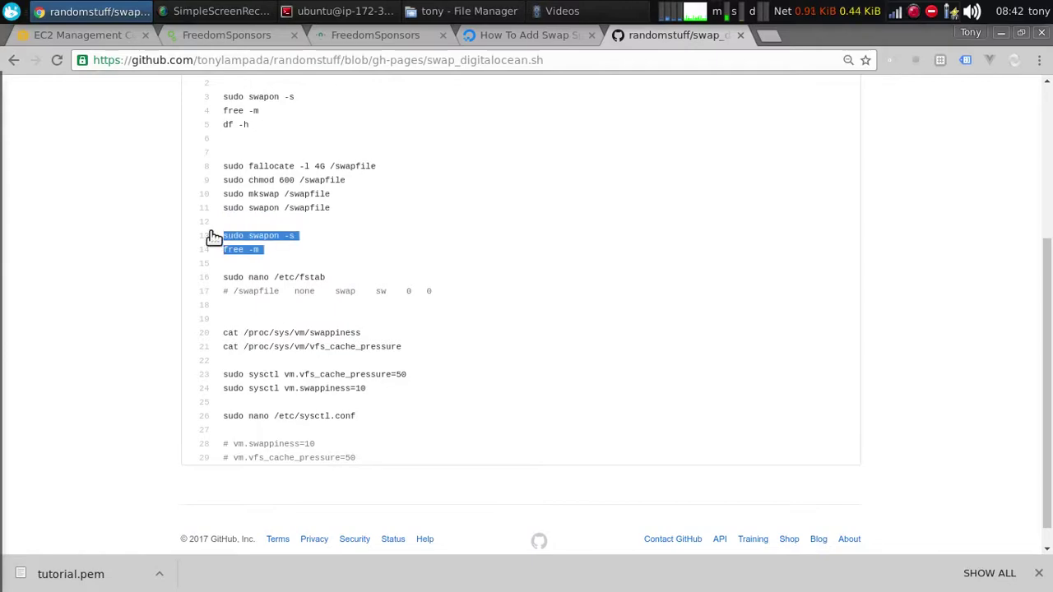
key("alt+Tab")
middle_click(874, 457)
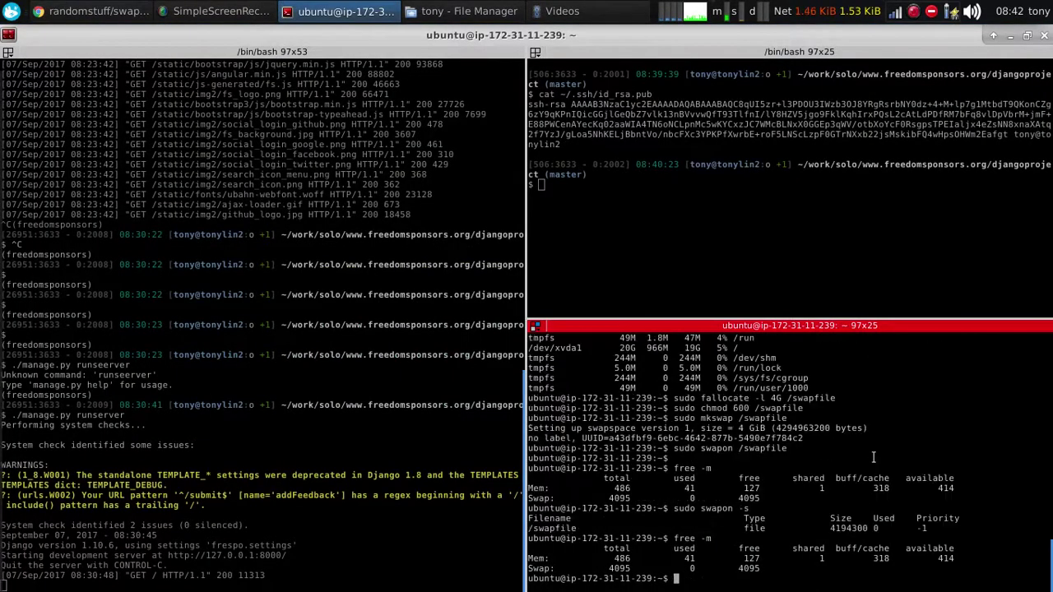
key("alt+Tab")
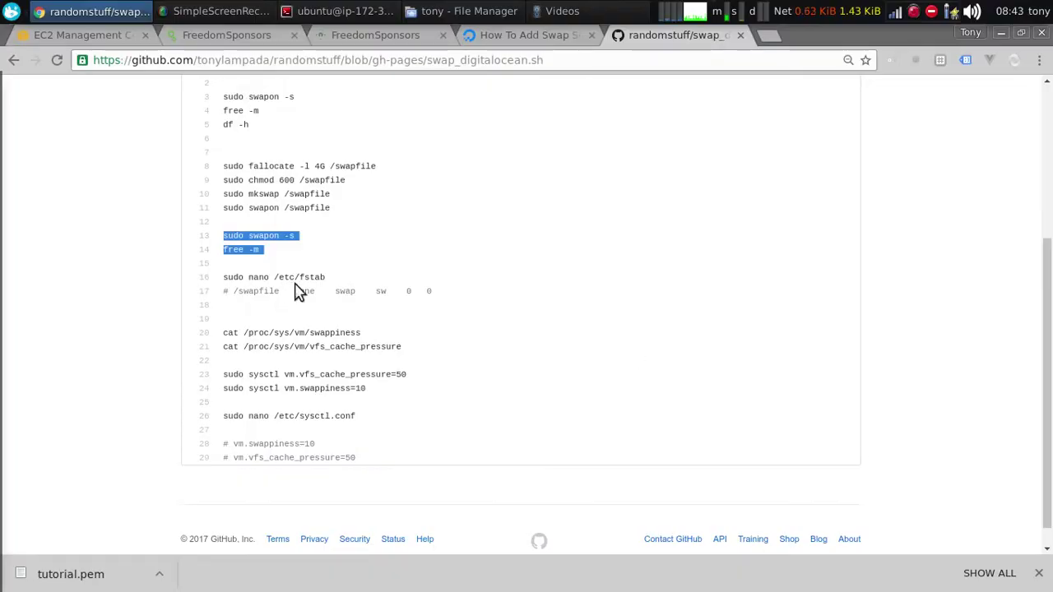
left_click_drag(331, 282, 220, 276)
key("alt+Tab")
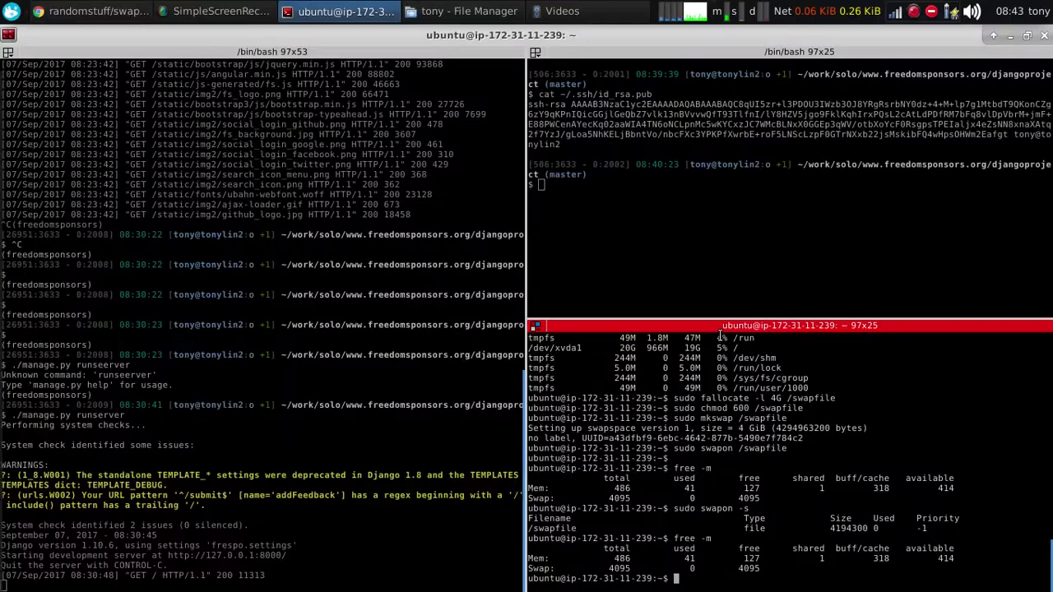
middle_click(746, 491)
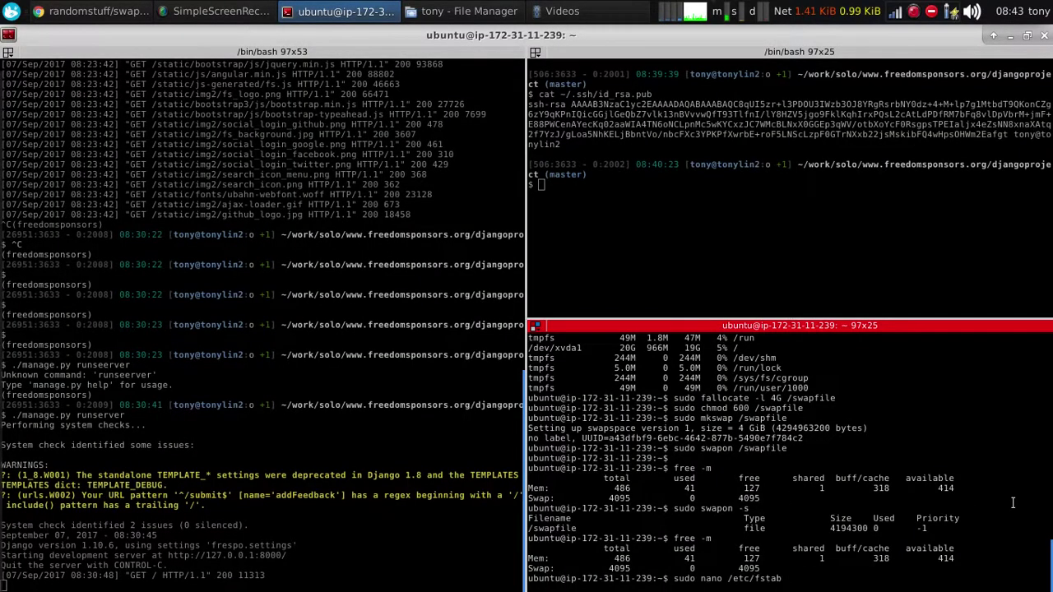
Append the line '/swapfile none swap sw 0 0' to /etc/fstab in nano and exit
key("Return")
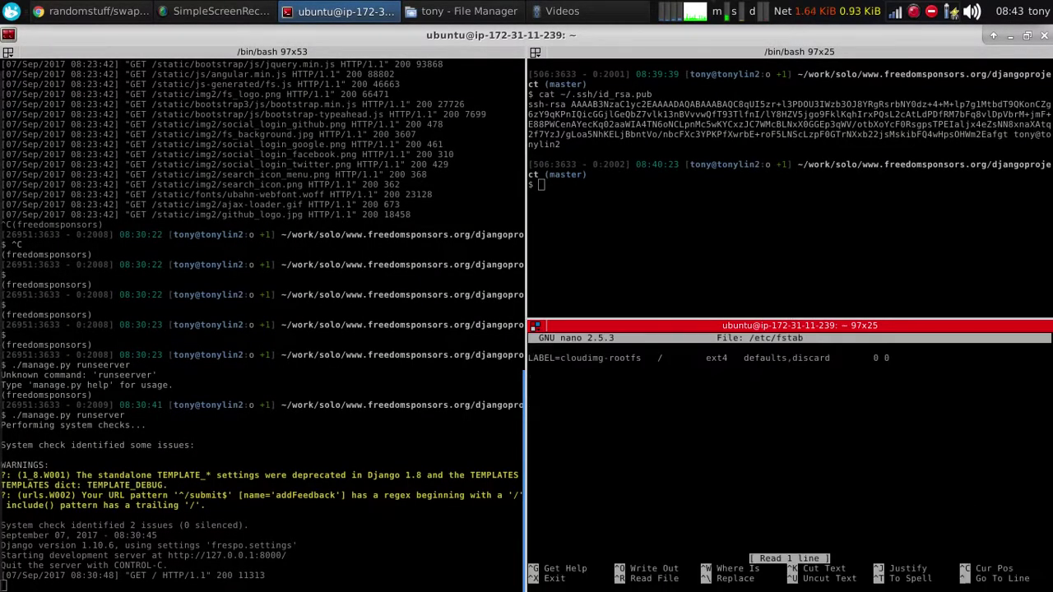
key("alt+Tab")
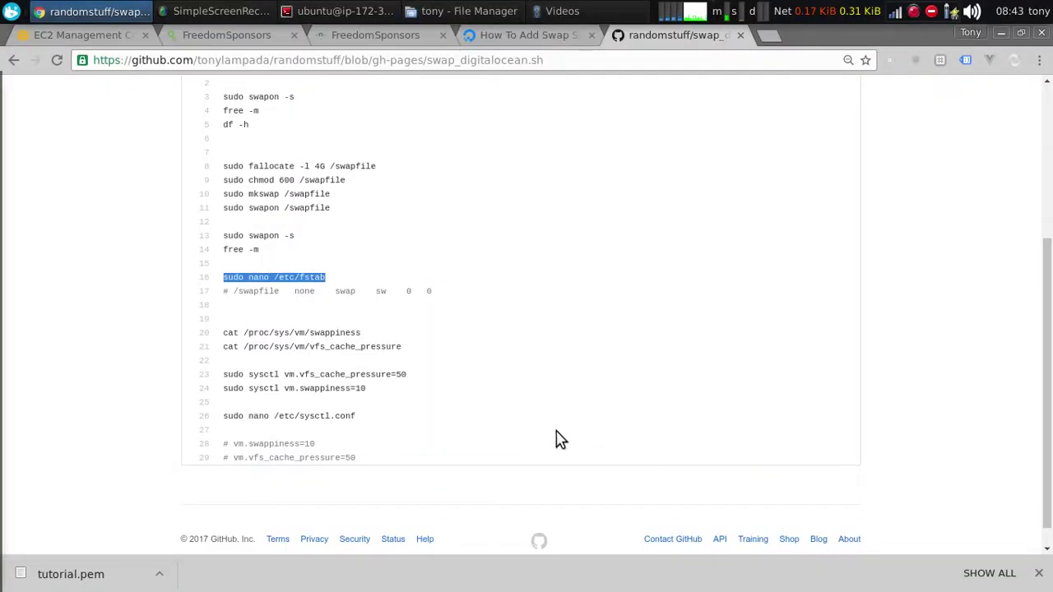
left_click_drag(230, 291, 447, 294)
key("alt+Tab")
middle_click(768, 437)
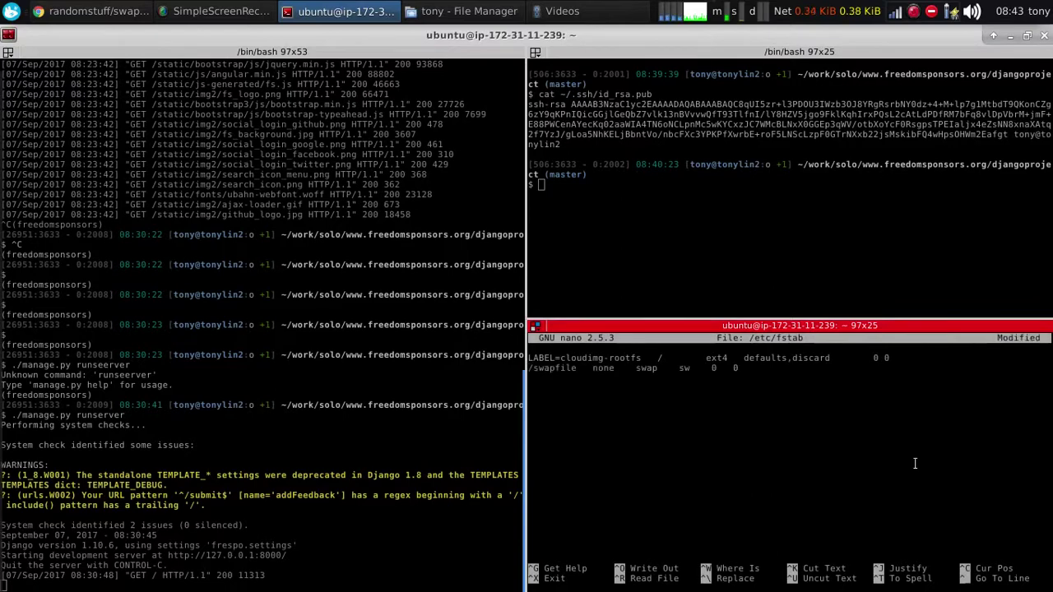
key("ctrl+x")
Save /etc/fstab and read the current swappiness (60) and vfs_cache_pressure (100)
key("y")
key("Return")
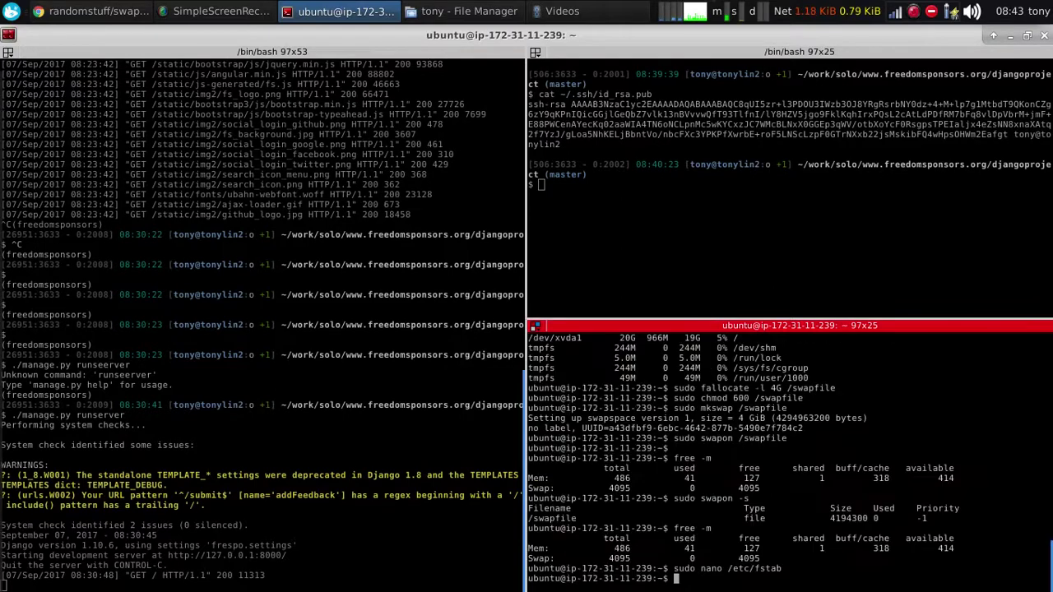
key("alt+Tab")
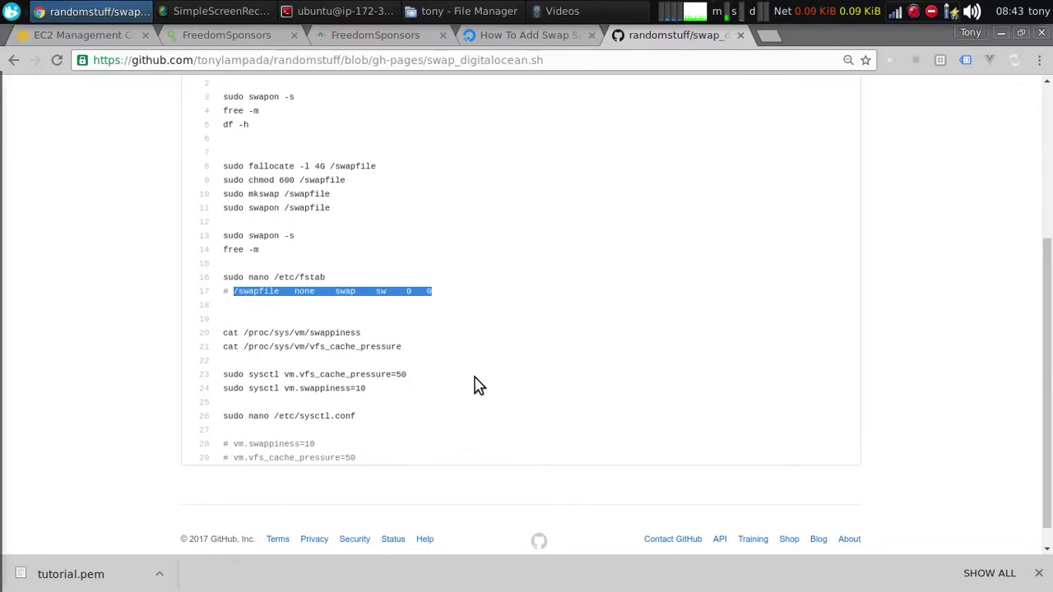
left_click_drag(411, 350, 228, 336)
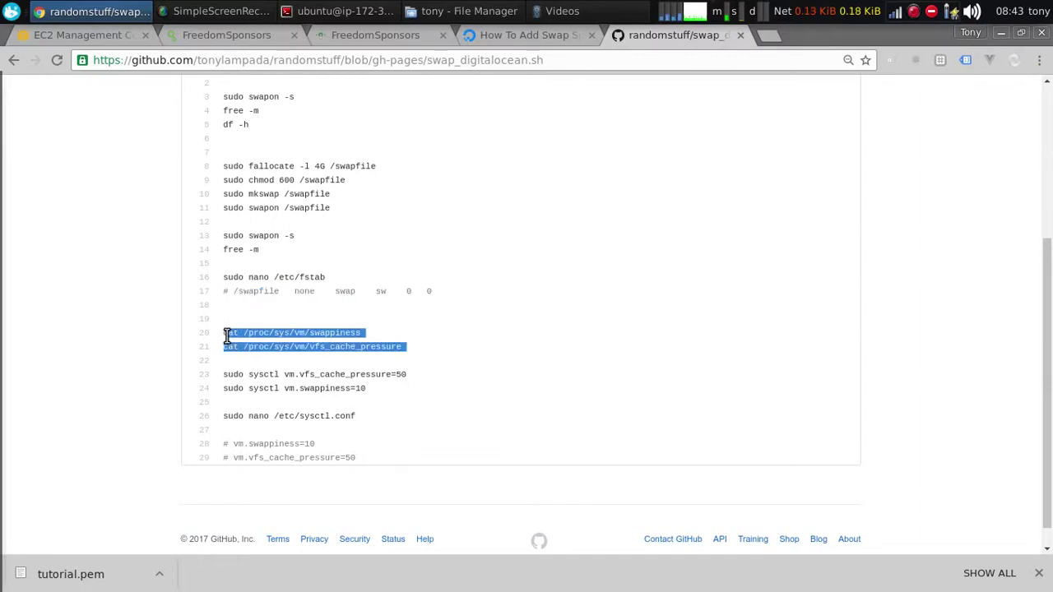
key("alt+Tab")
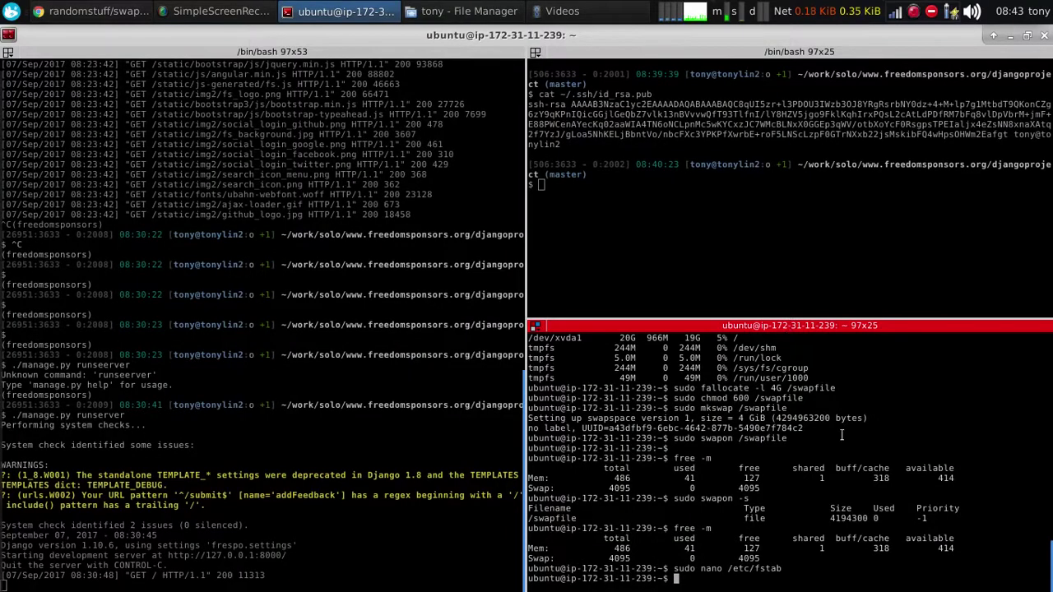
middle_click(828, 455)
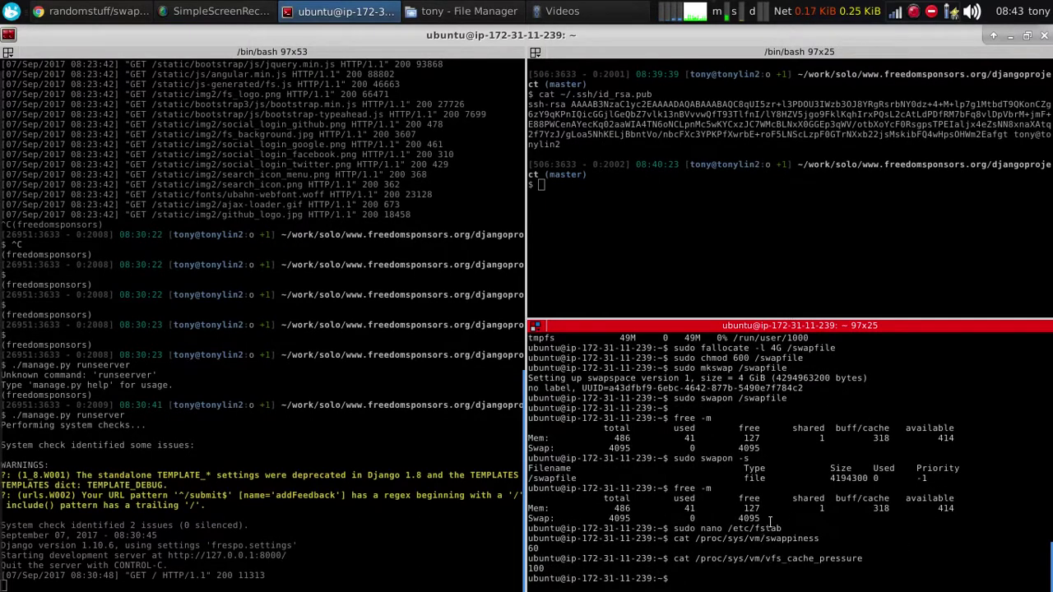
Set vm.swappiness to 10 and vm.vfs_cache_pressure to 50 with sysctl
key("alt+Tab")
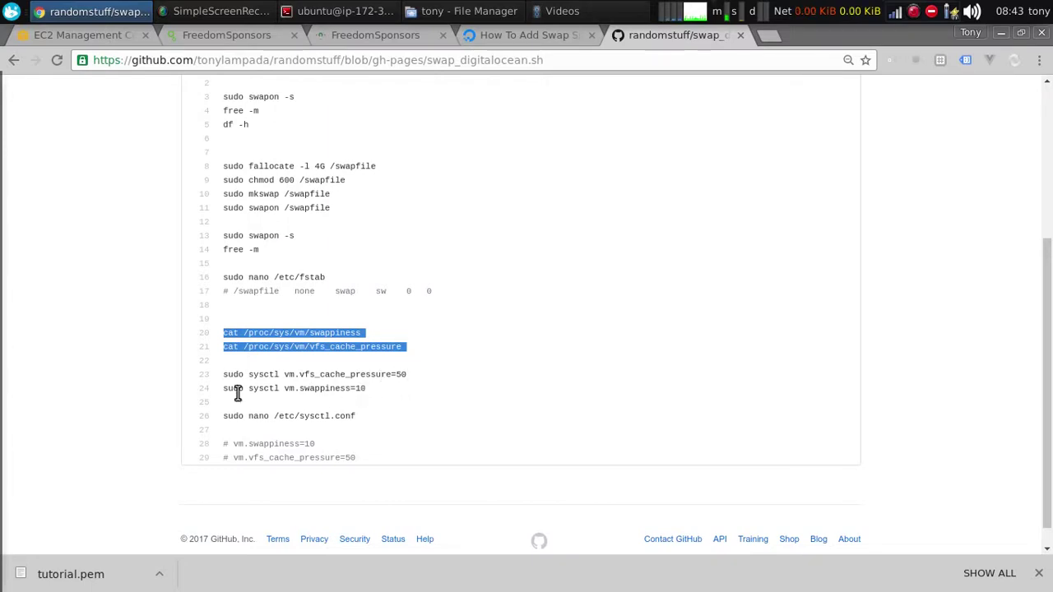
left_click_drag(234, 403, 215, 375)
key("alt+Tab")
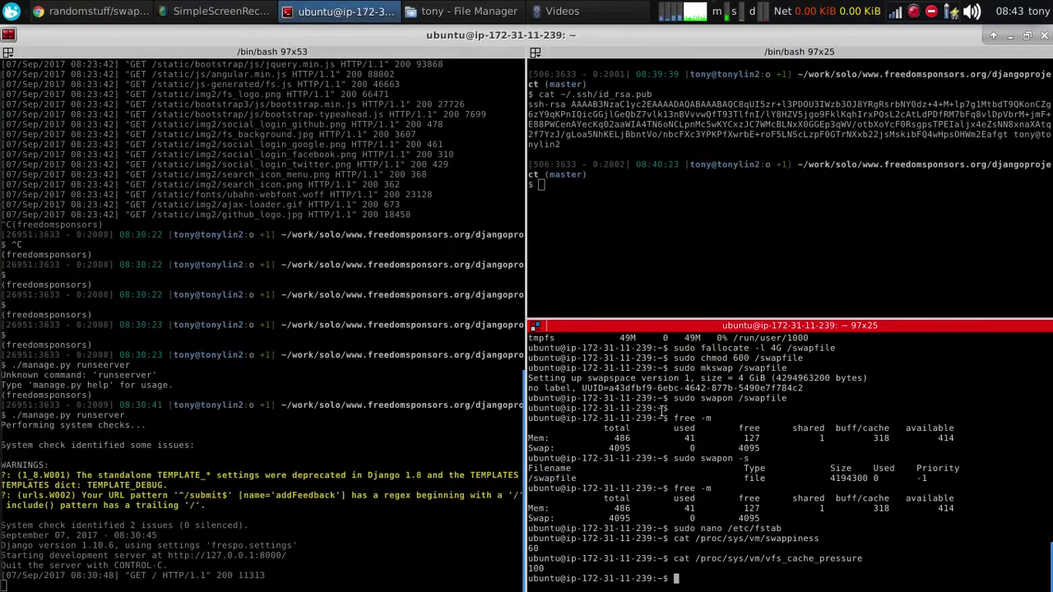
key("ctrl+shift+v")
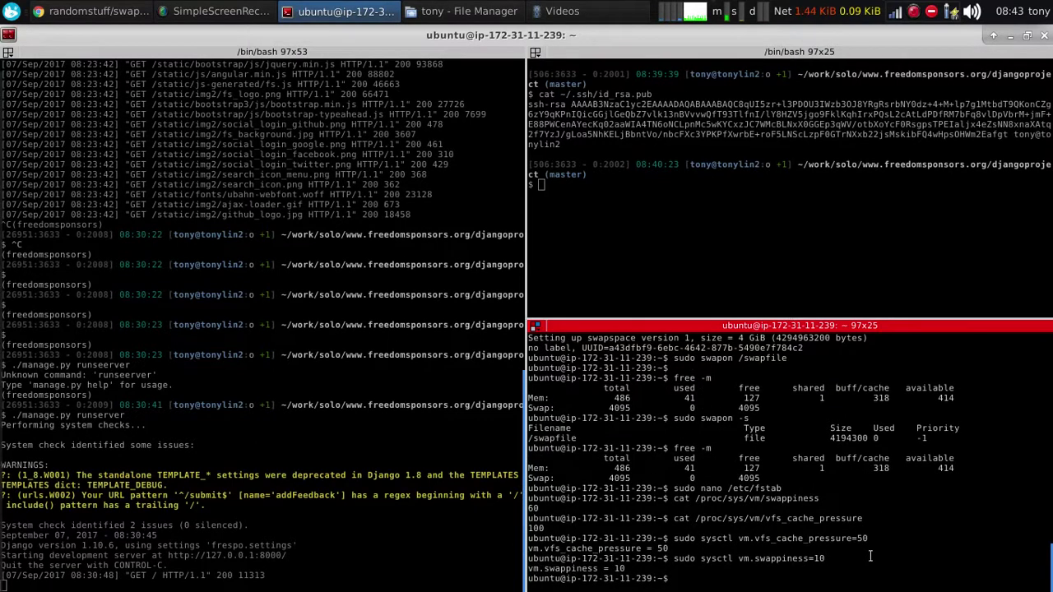
key("Return")
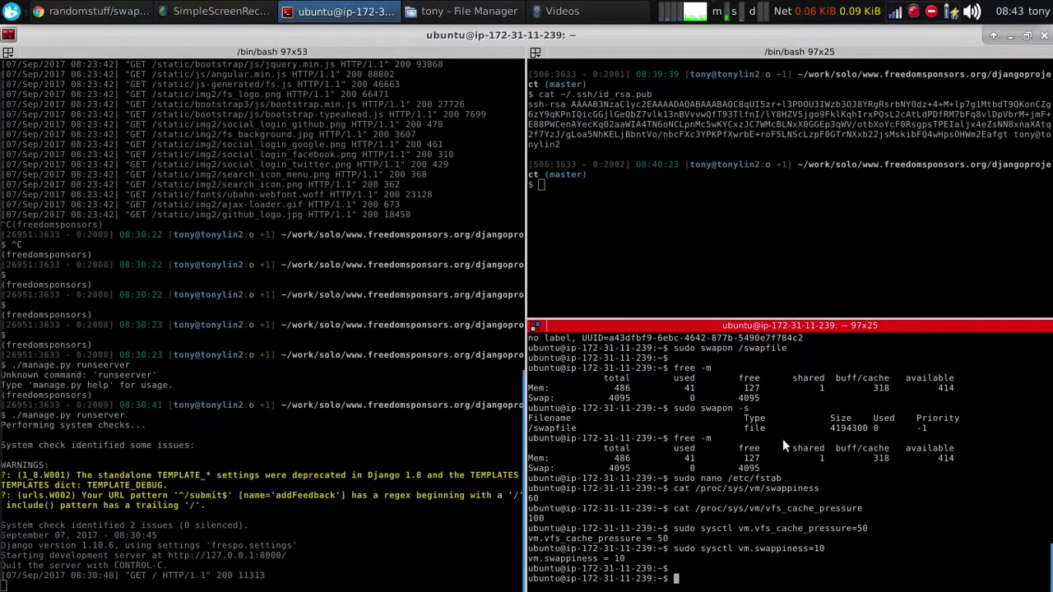
key("alt+Tab")
left_click_drag(371, 418, 221, 415)
Open /etc/sysctl.conf in nano and append vm.swappiness=10 at the end
key("alt+Tab")
type("sudo nano /etc/sysctl.conf")
key("Return")
key("alt+Tab")
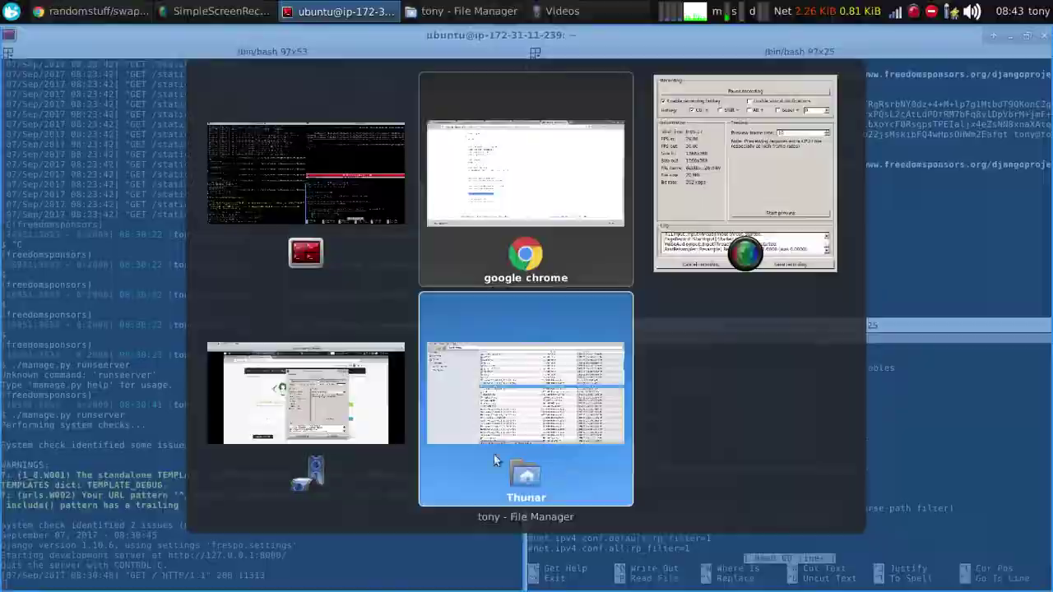
key("alt+Tab")
key("alt+Tab")
left_click_drag(376, 462, 240, 445)
key("alt+Tab")
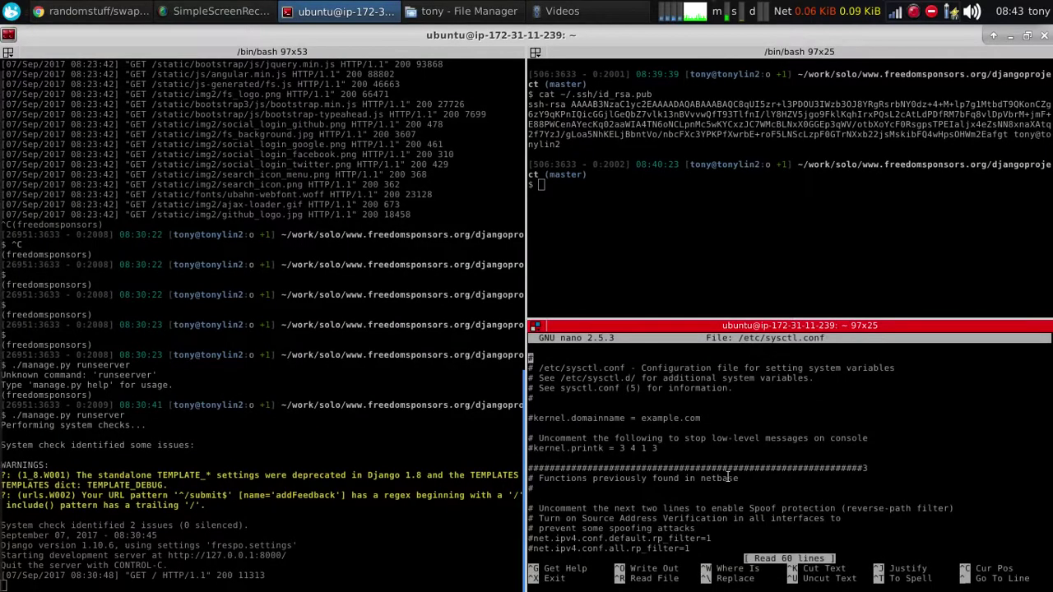
key("Page_Down")
key("Page_Down")
key("Page_Down")
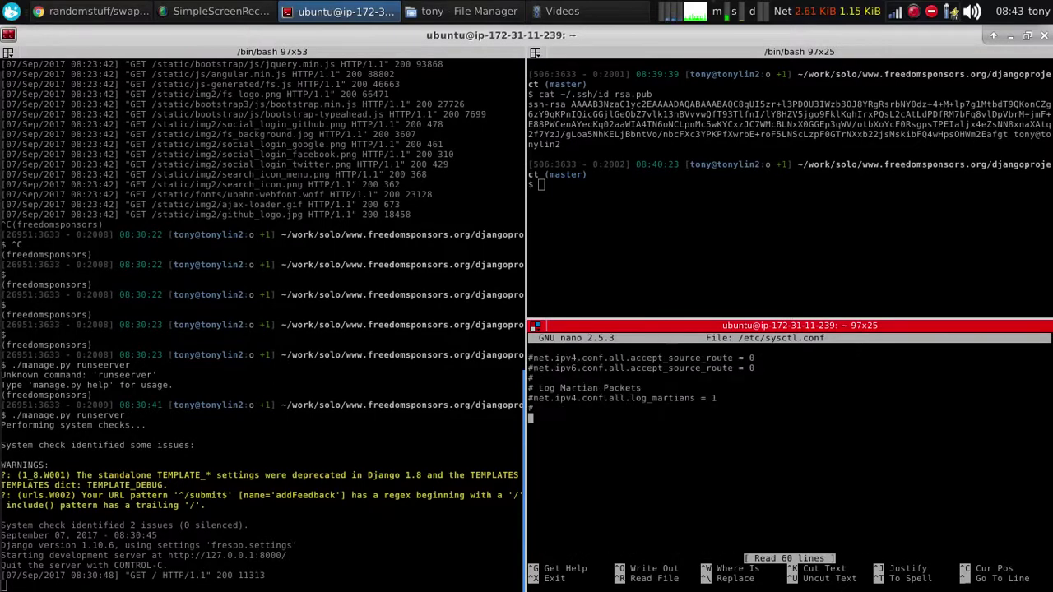
key("ctrl+shift+v")
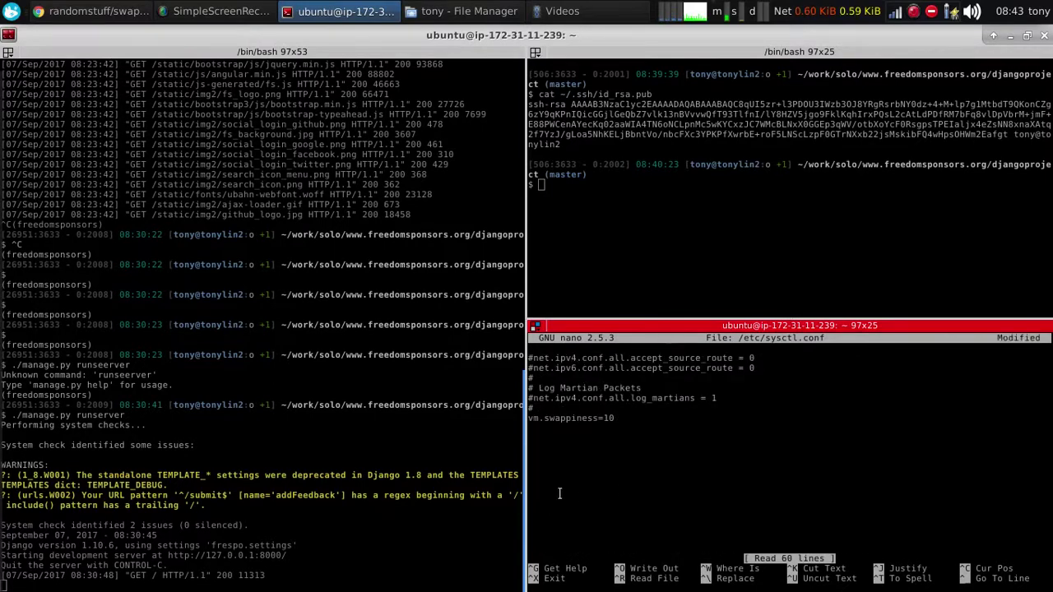
Add vm.vfs_cache_pressure=50 below it and save /etc/sysctl.conf
key("alt+Tab")
left_click_drag(357, 457, 235, 457)
key("alt+Tab")
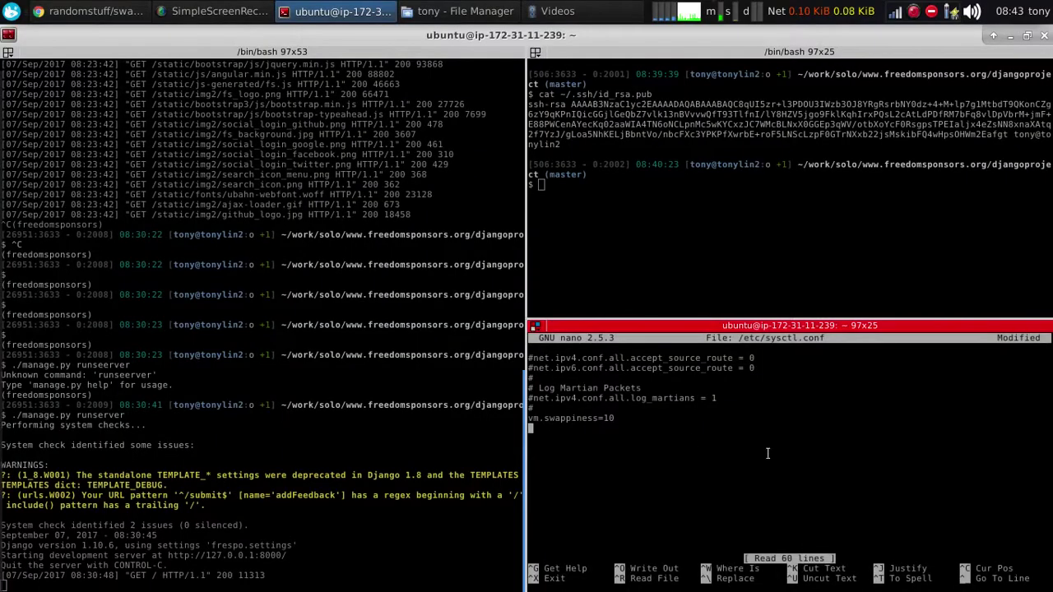
type("vm.vfs_cache_pressure=50")
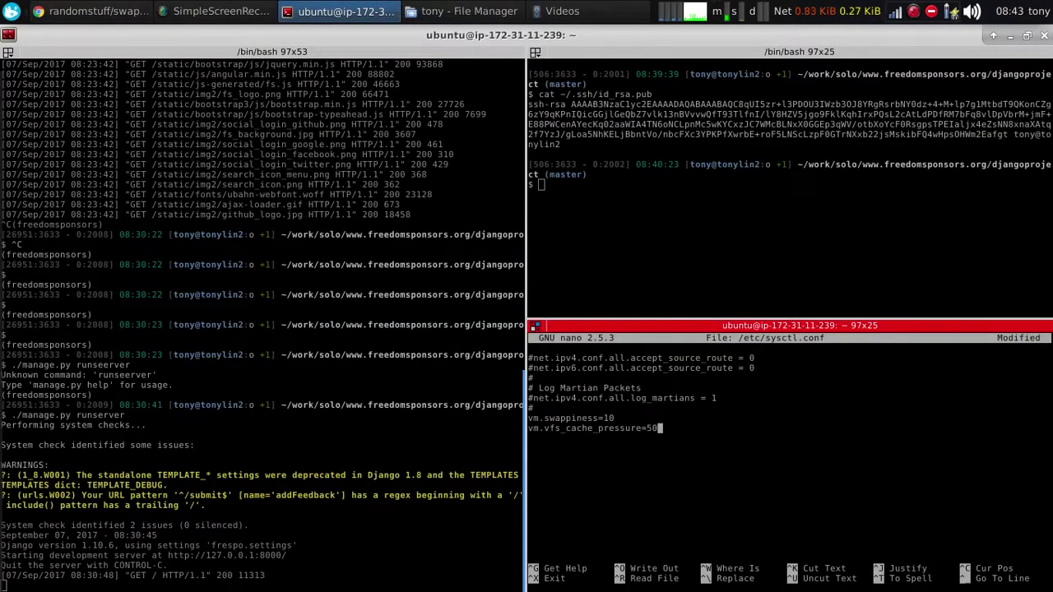
key("ctrl+x")
key("y")
key("Return")
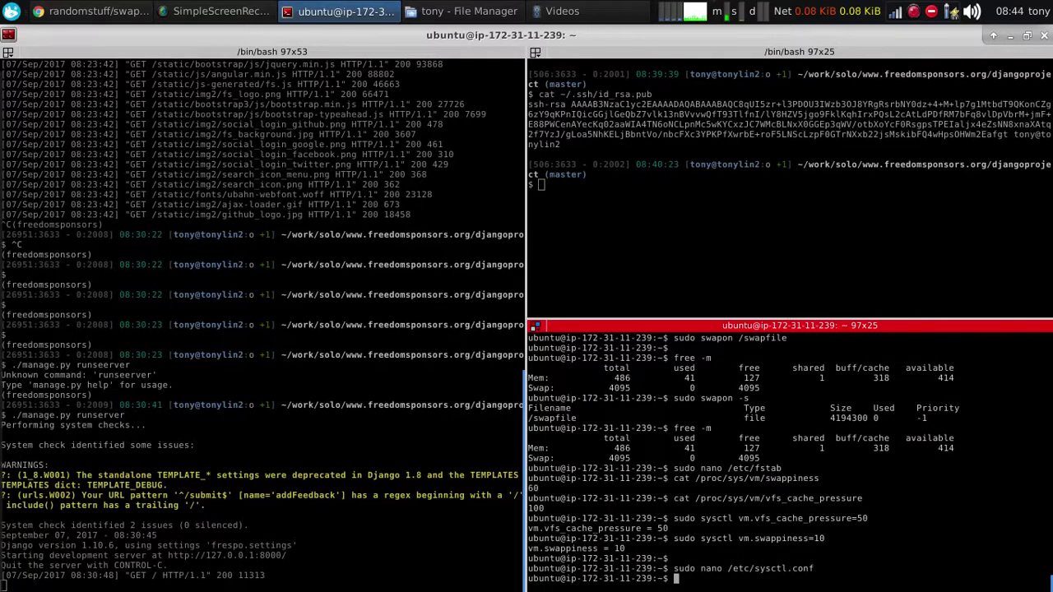
Run free -m again, confirming 4095 MB swap is still active
type("free -m")
key("Return")
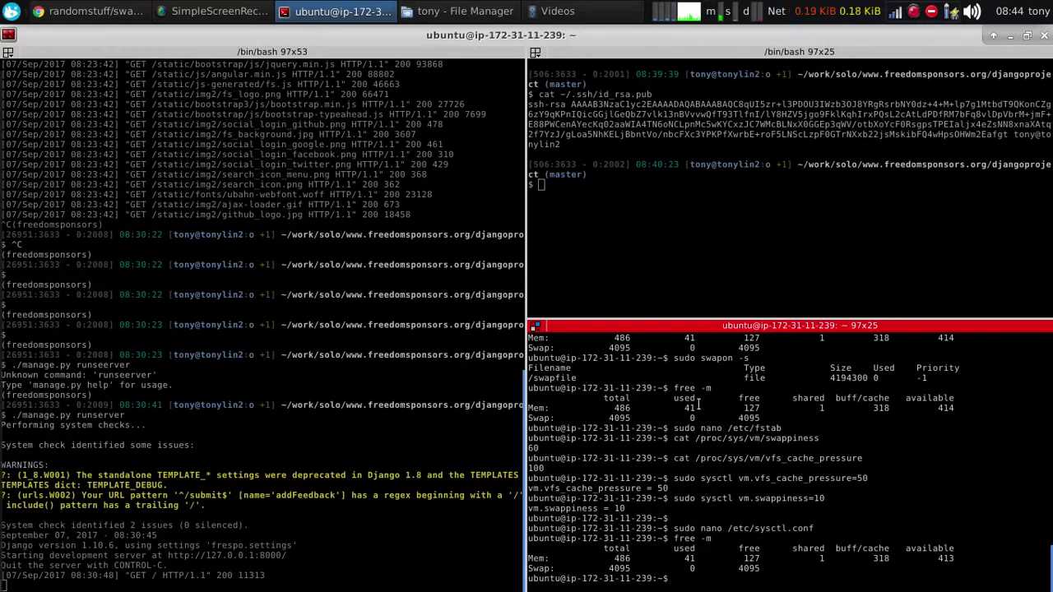
key("alt+Tab")
left_click(872, 276)
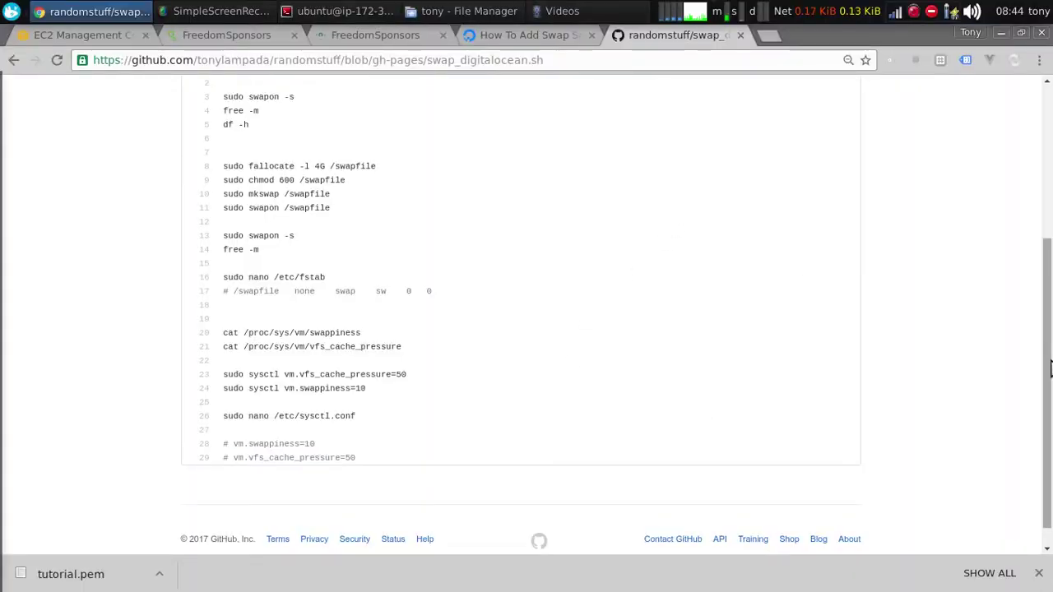
left_click_drag(1050, 369, 1050, 205)
Open Docker's Ubuntu install docs in a new tab via a 'docker install ubuntu' search
left_click(14, 61)
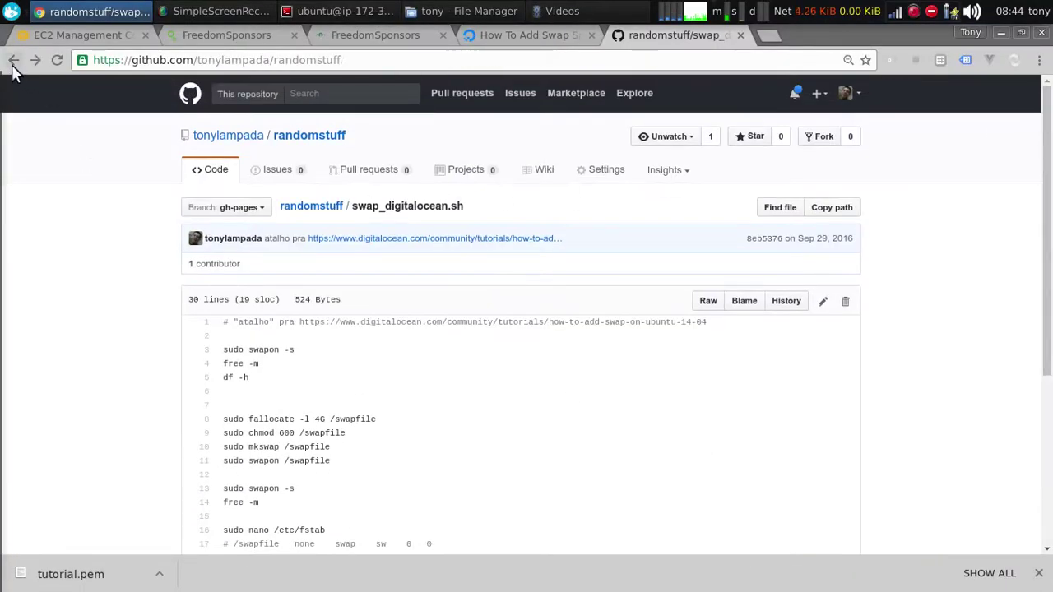
scroll(464, 347, "up", 2)
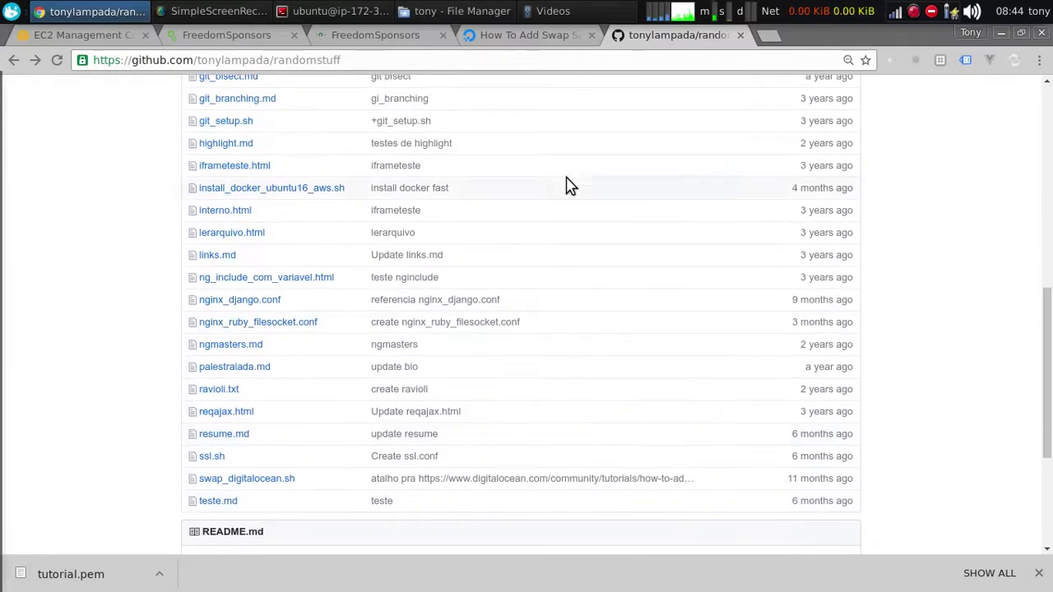
left_click(768, 38)
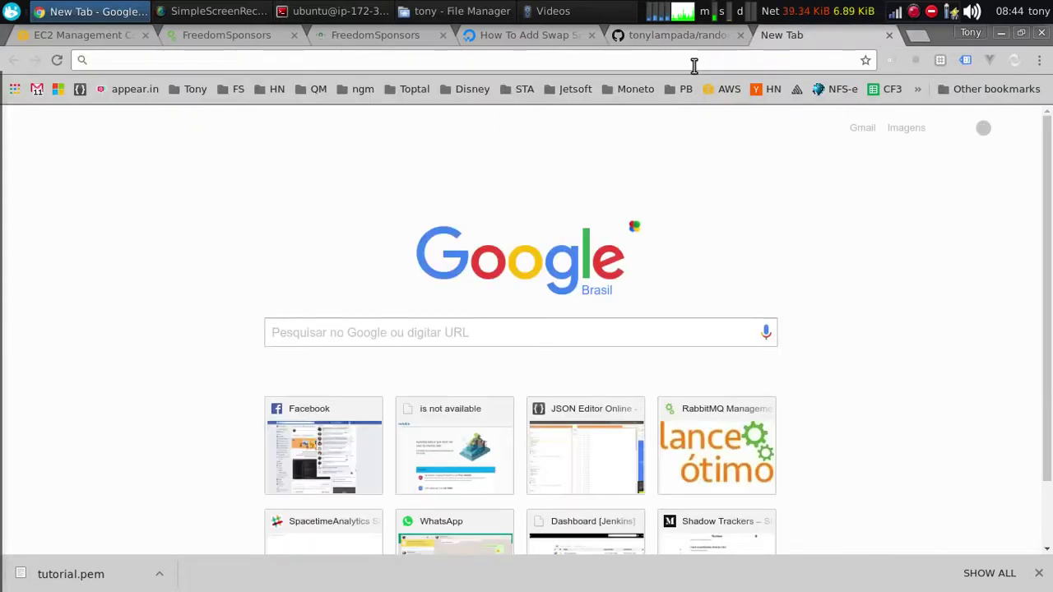
type("docker in")
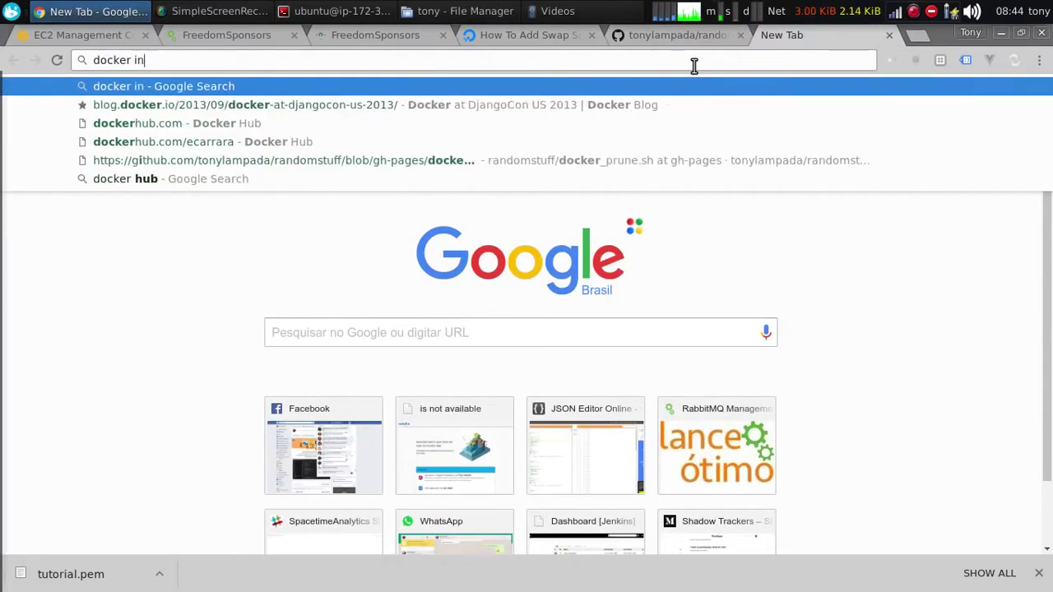
type("stall ubu")
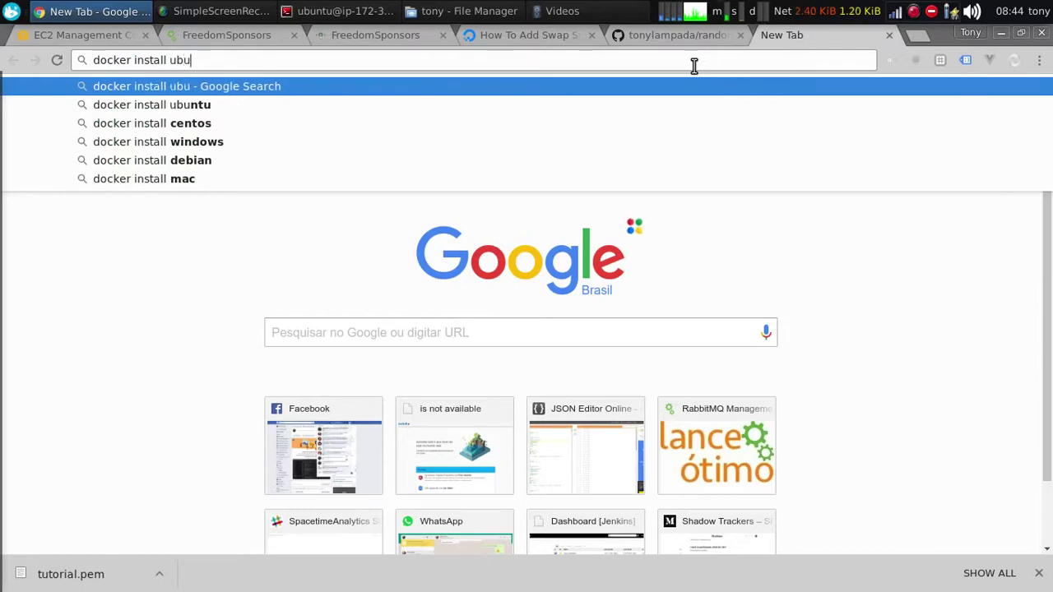
type("ntu")
key("Return")
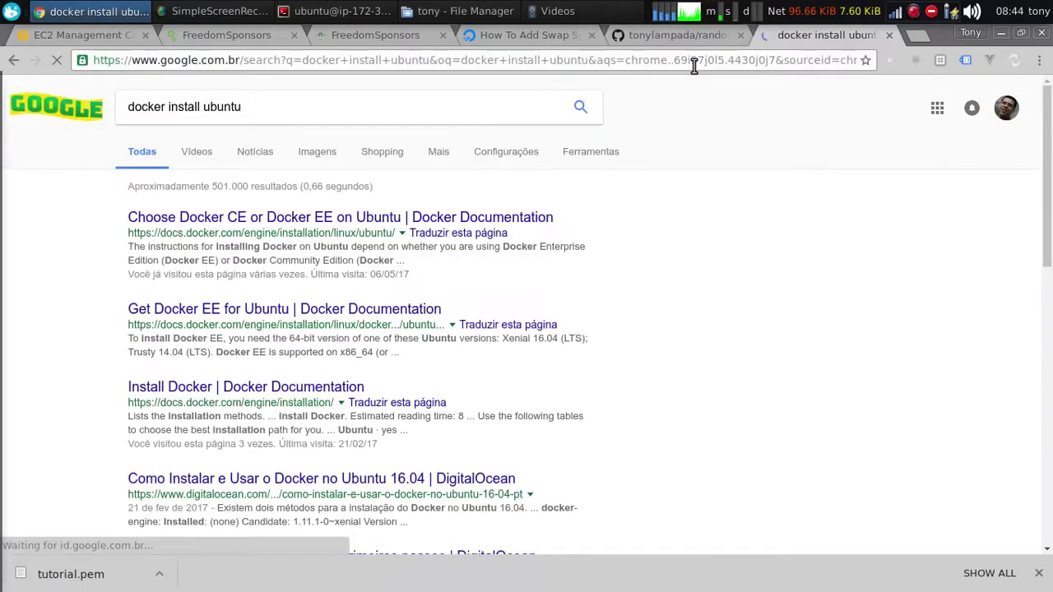
left_click(286, 221)
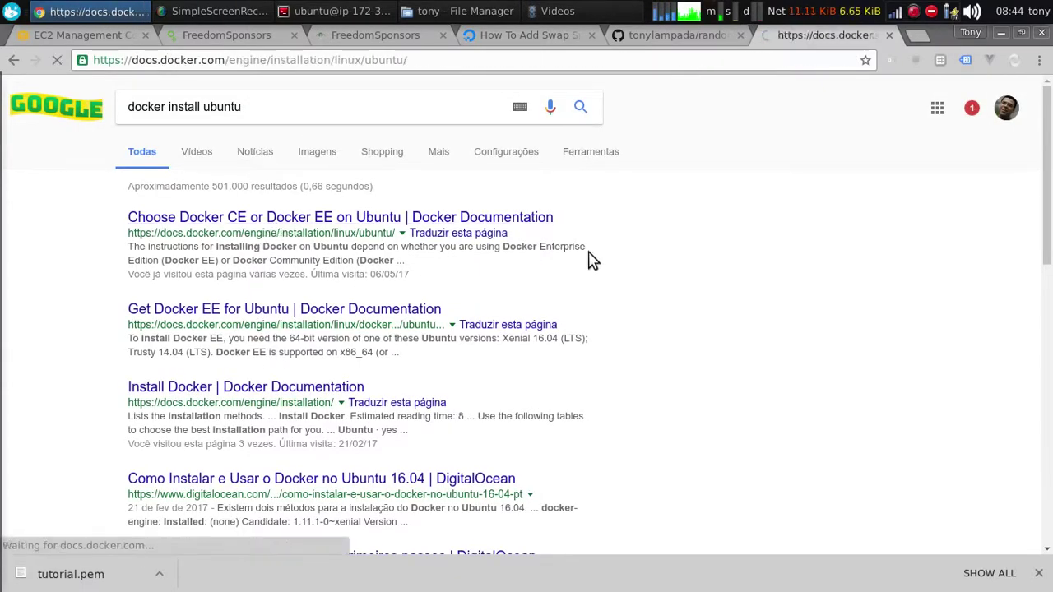
Find and open install_docker_ubuntu16_aws.sh in the randomstuff repository
left_click(683, 37)
scroll(406, 270, "up", 3)
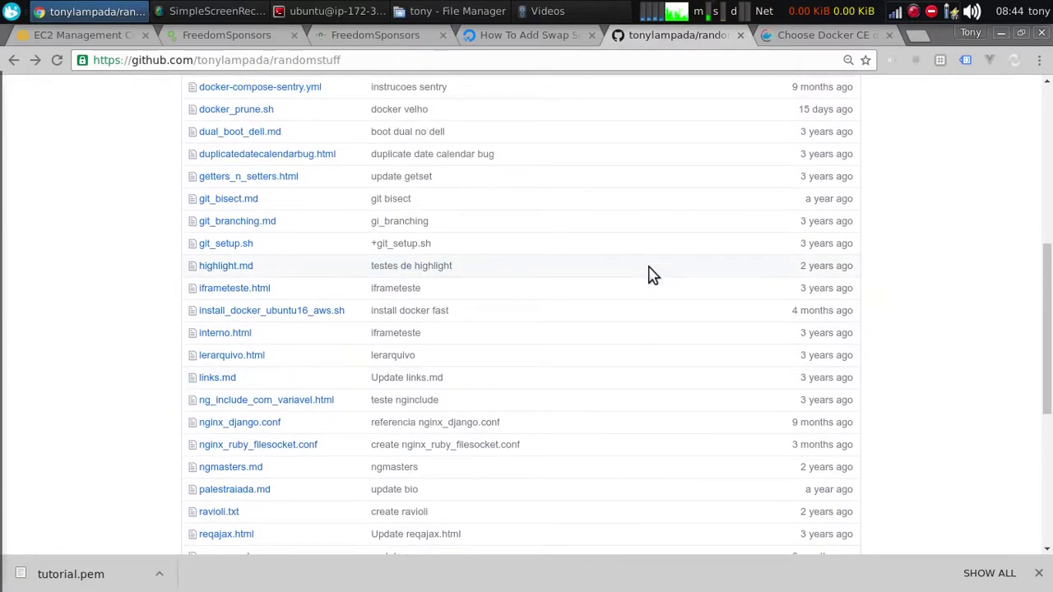
key("ctrl+f")
type("docke")
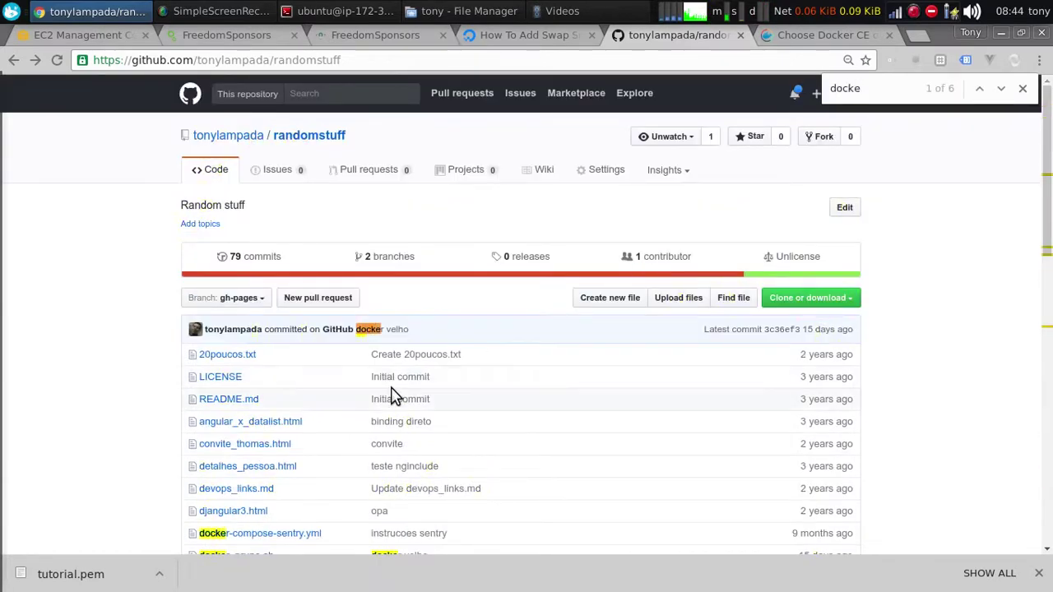
scroll(312, 378, "down", 5)
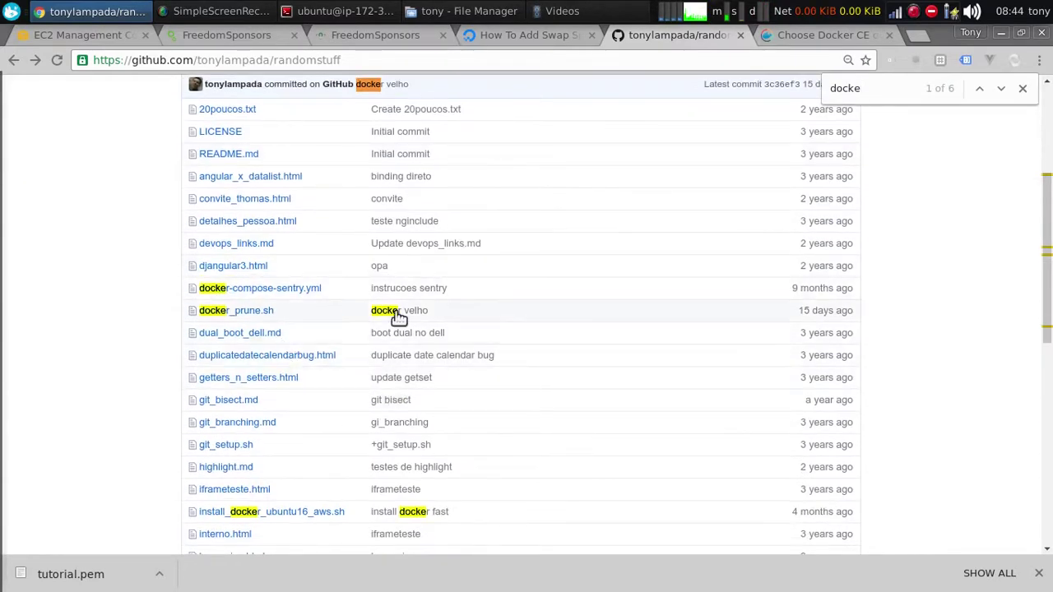
left_click(299, 353)
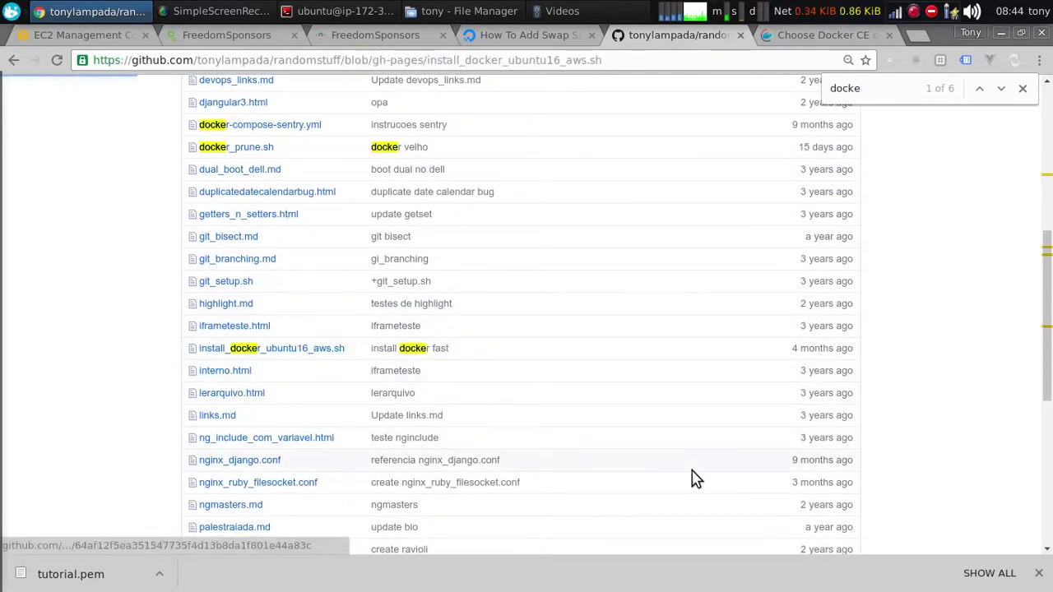
scroll(343, 236, "down", 3)
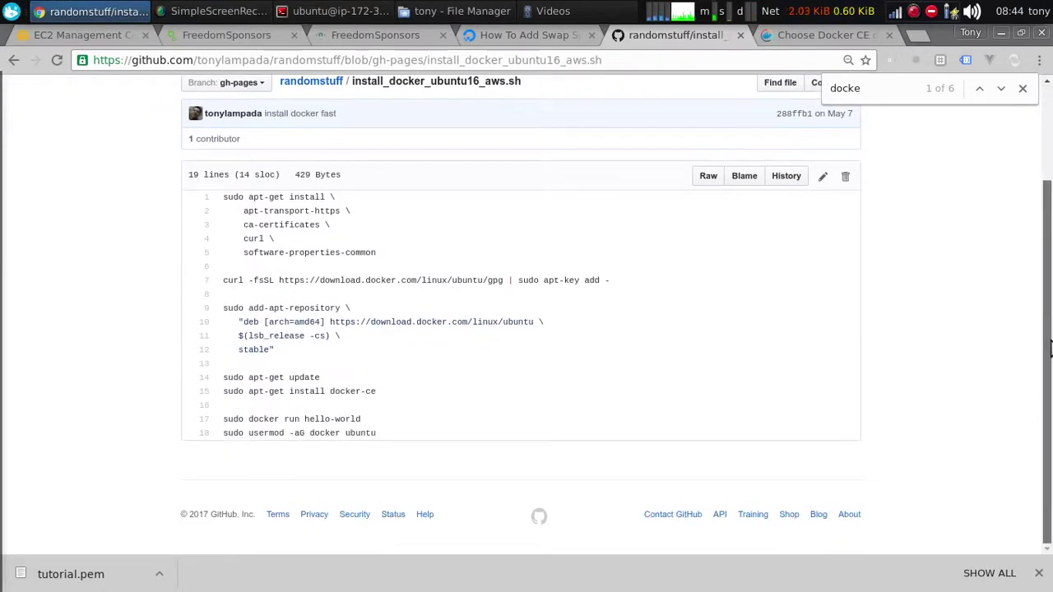
Refresh the server's package lists and enlarge the terminal panes
left_click_drag(410, 259, 207, 197)
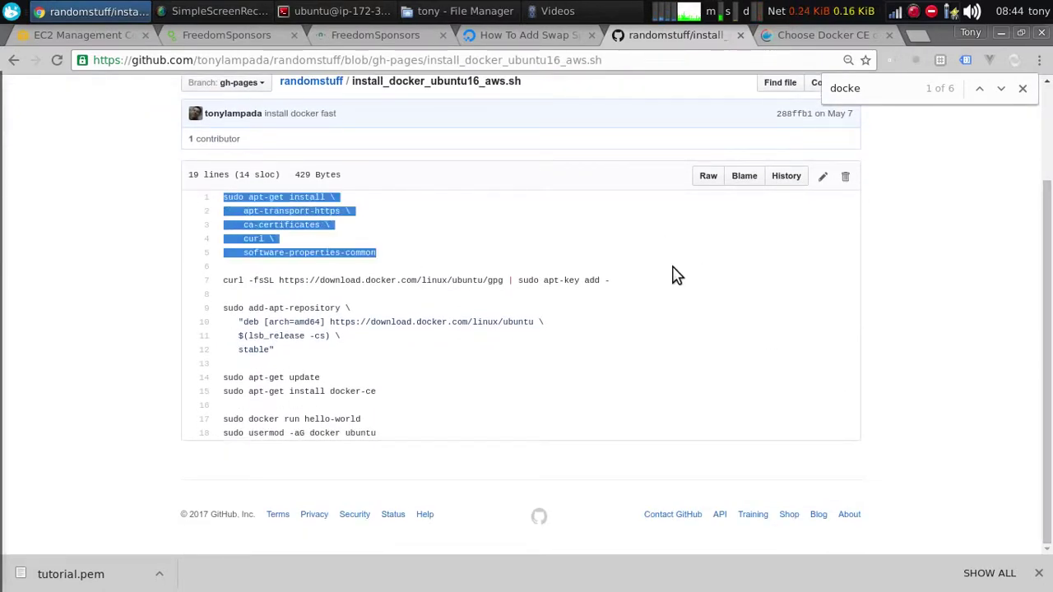
key("alt+Tab")
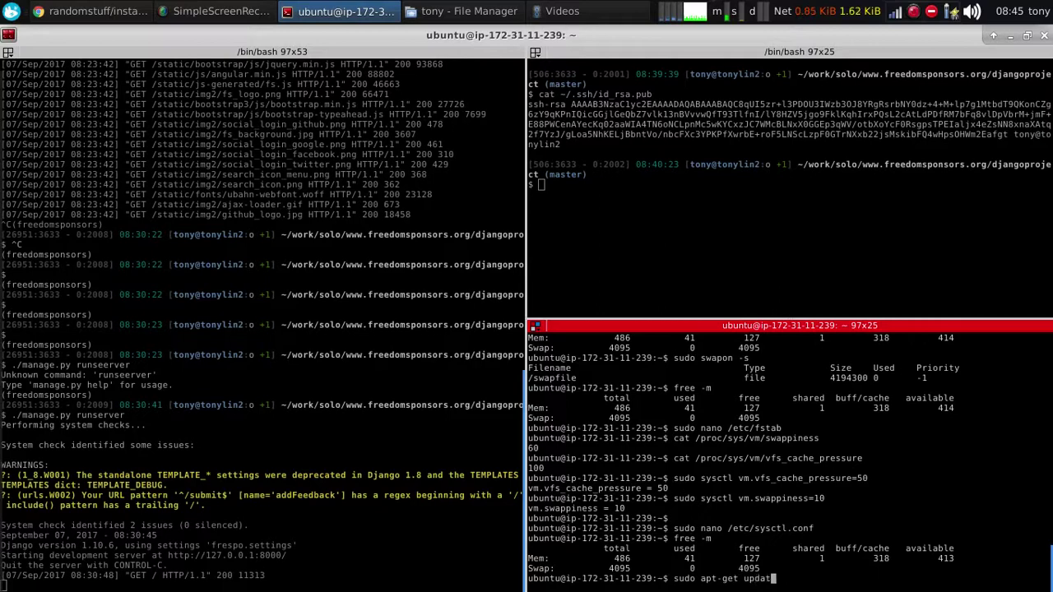
type("e")
key("Return")
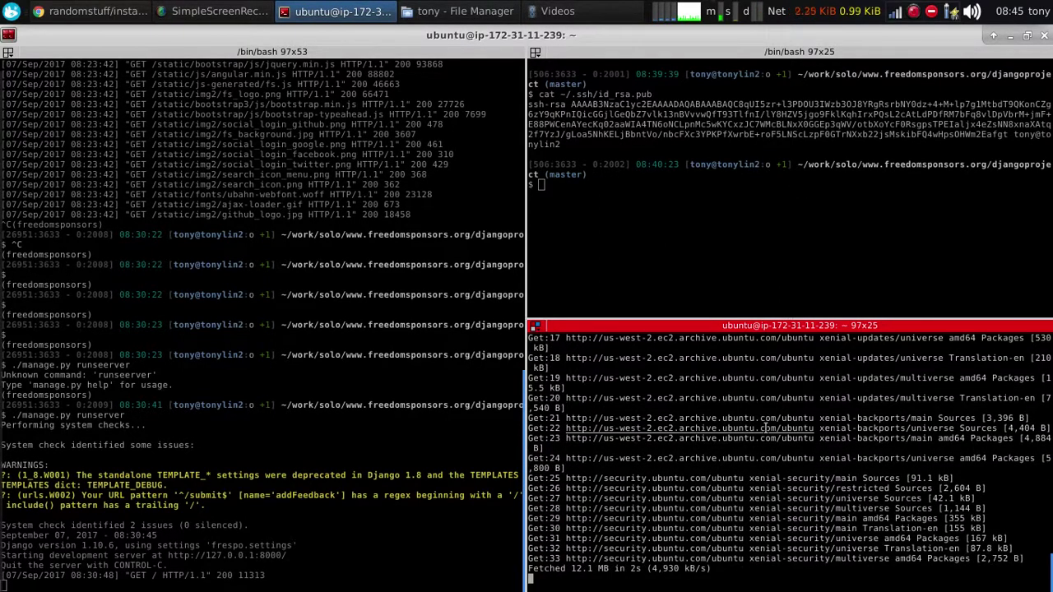
left_click_drag(748, 317, 748, 227)
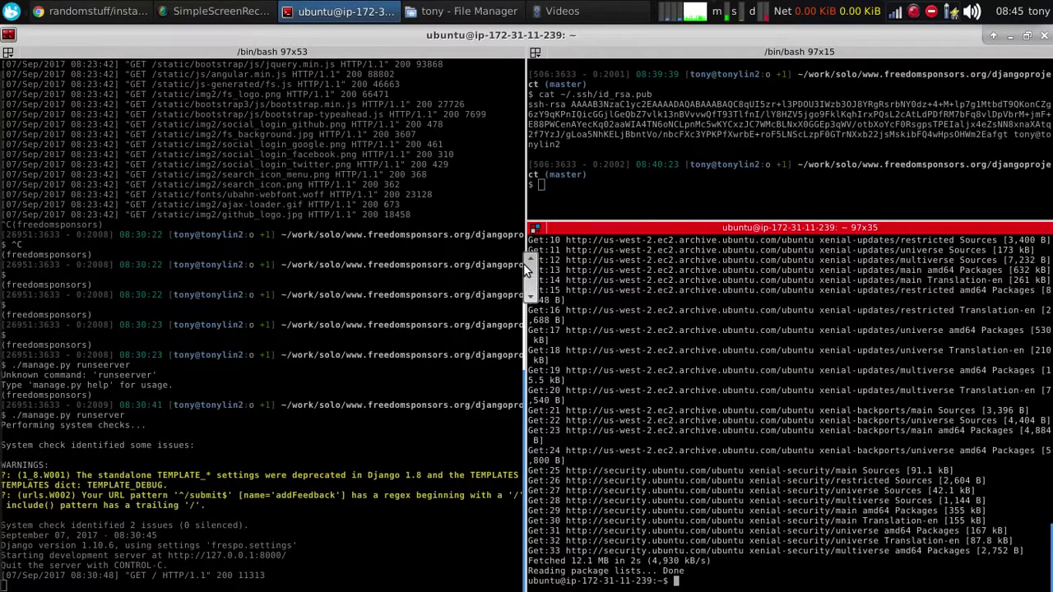
left_click_drag(523, 263, 285, 263)
Install the prerequisite packages from lines 1-5 of the install script
key("alt+Tab")
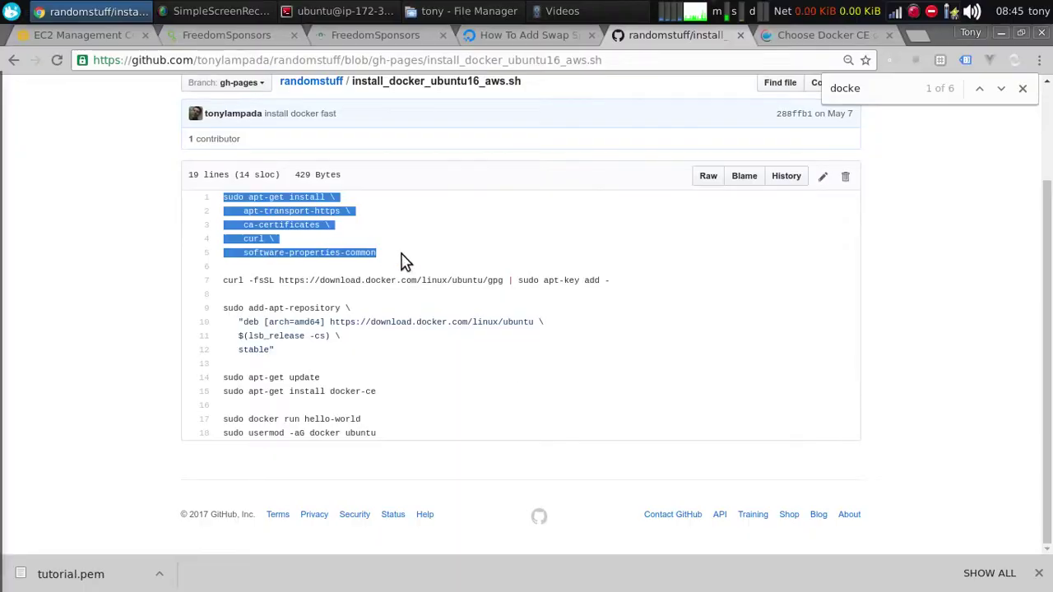
left_click_drag(401, 258, 206, 200)
key("alt+Tab")
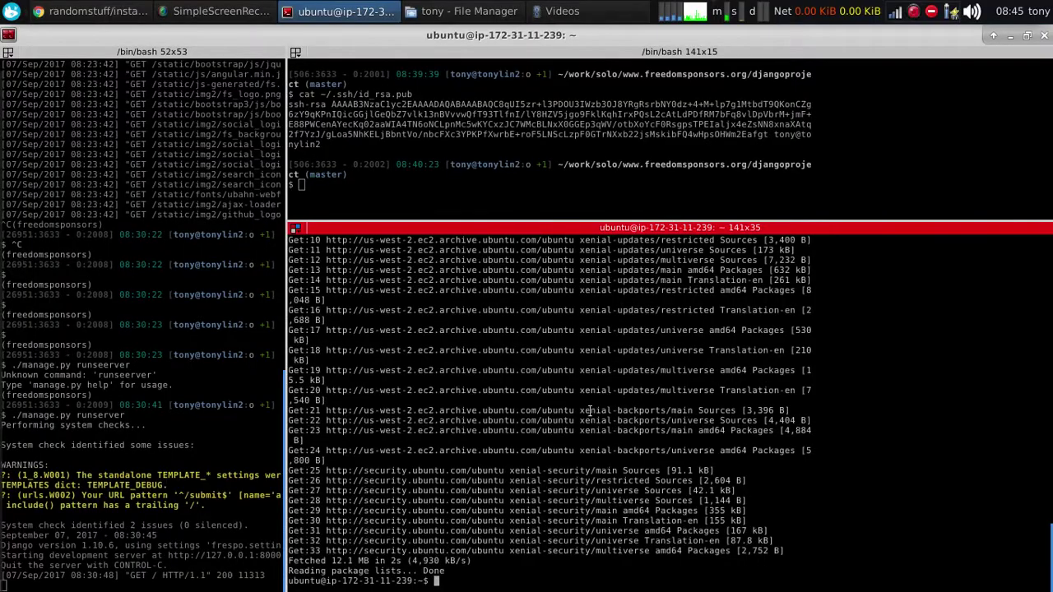
middle_click(604, 439)
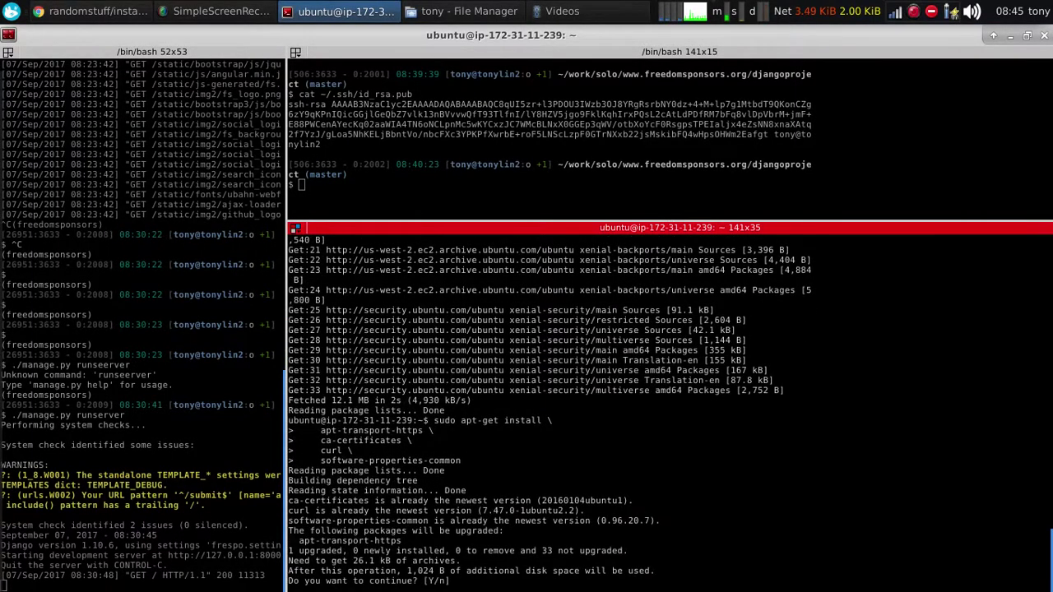
key("Return")
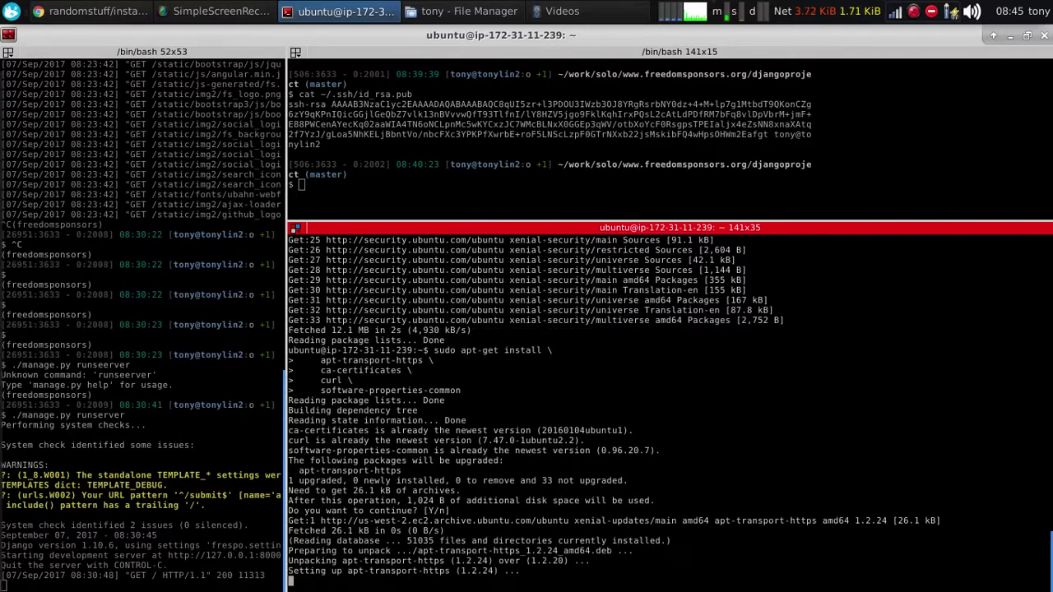
Import Docker's GPG key with the script's curl command
key("alt+Tab")
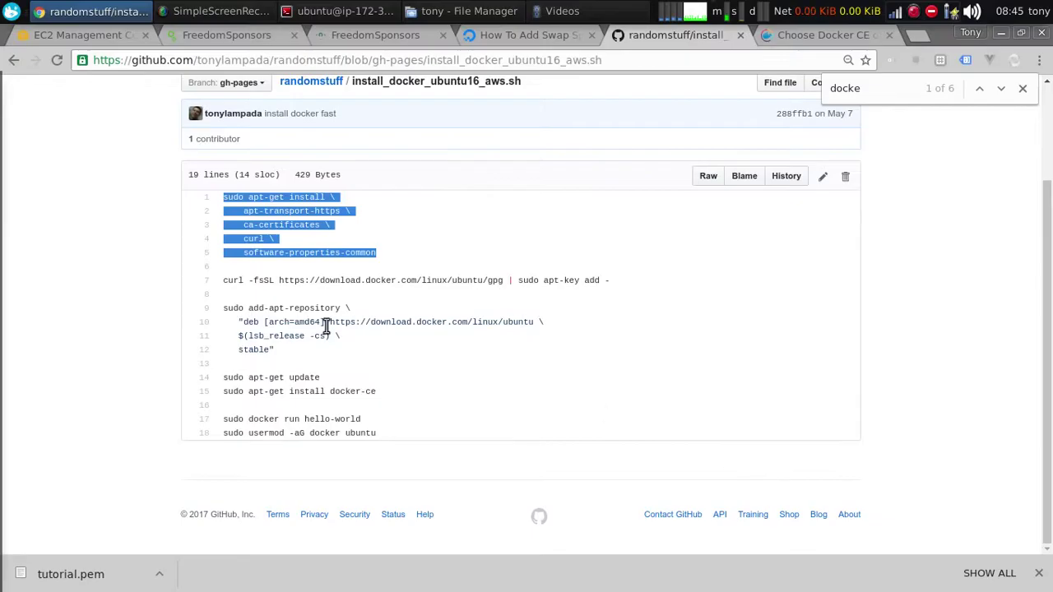
left_click_drag(629, 286, 207, 280)
key("alt+Tab")
type("curl -fsSL https://download.docker.com/linux/ubuntu/gpg | sudo apt-key add -")
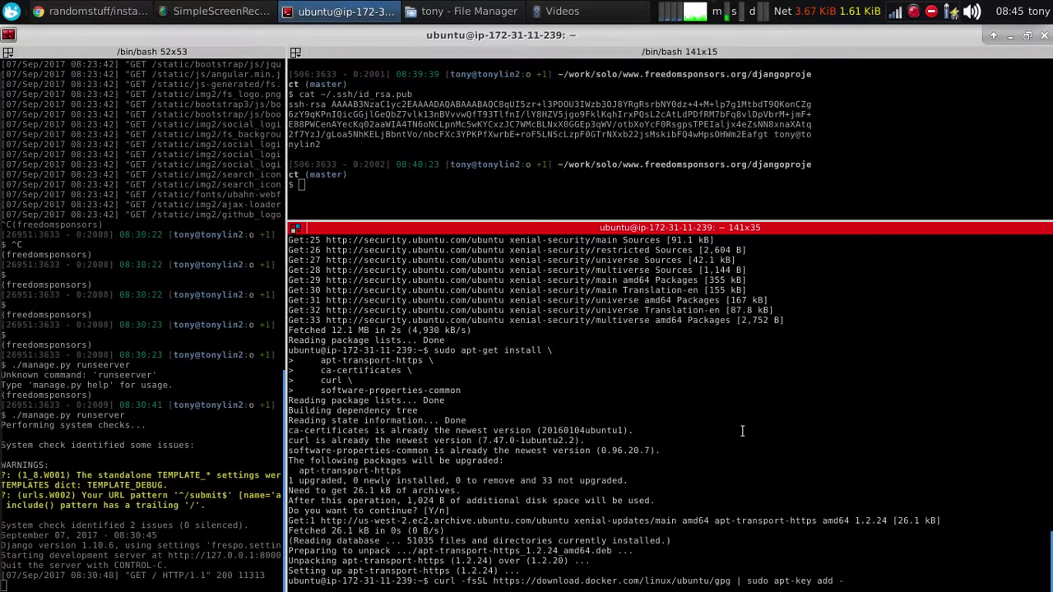
key("Return")
key("Return")
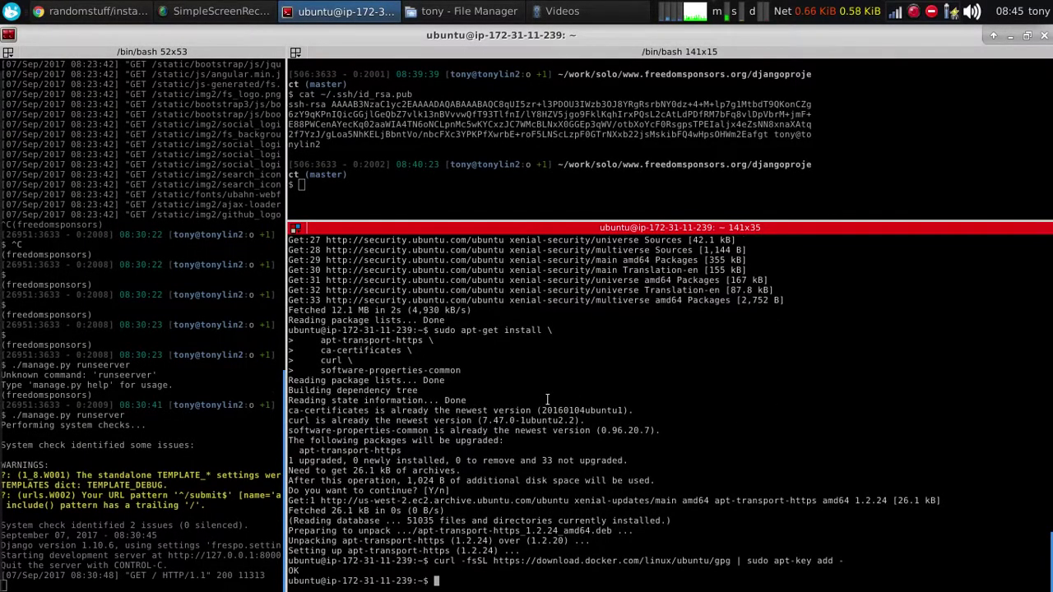
Add the Docker apt repository using the script's add-apt-repository command
key("alt+Tab")
left_click(263, 350)
left_click_drag(275, 351, 222, 308)
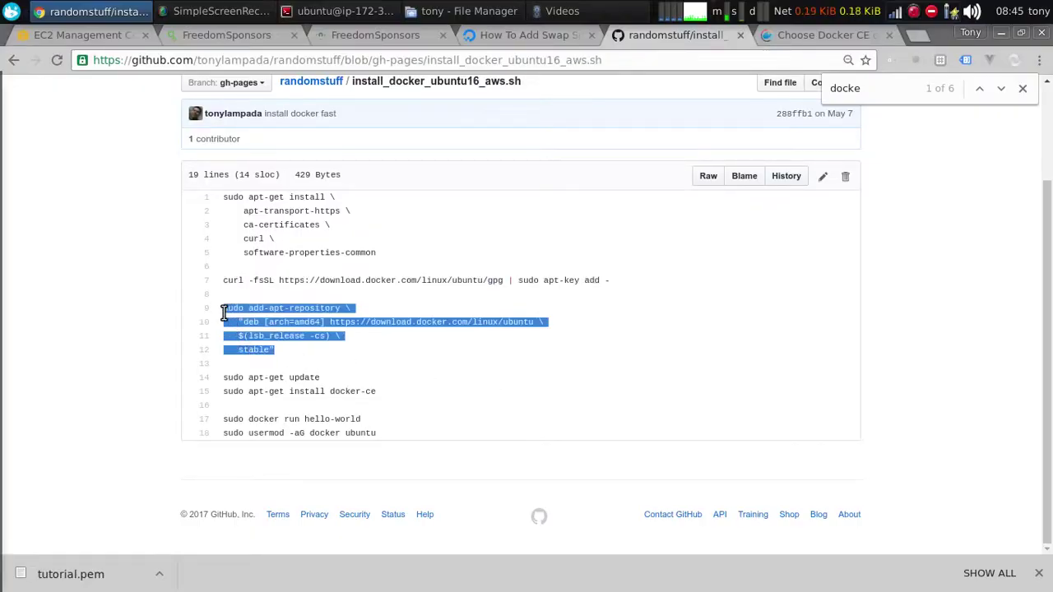
key("ctrl+c")
key("alt+Tab")
key("ctrl+shift+v")
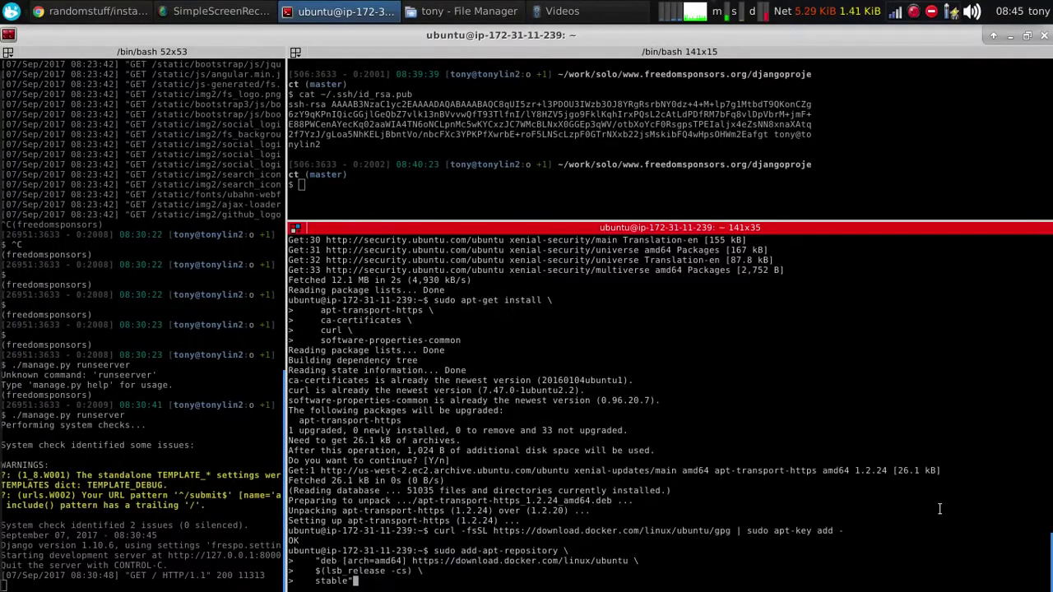
key("Return")
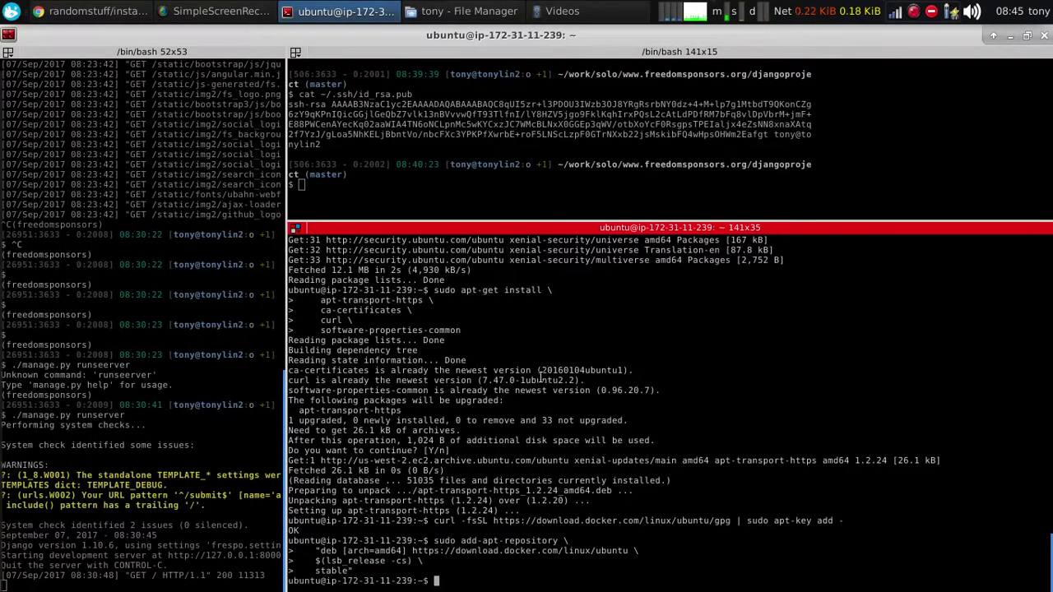
Run apt-get update to include the new Docker repository
key("alt+Tab")
left_click_drag(321, 378, 221, 379)
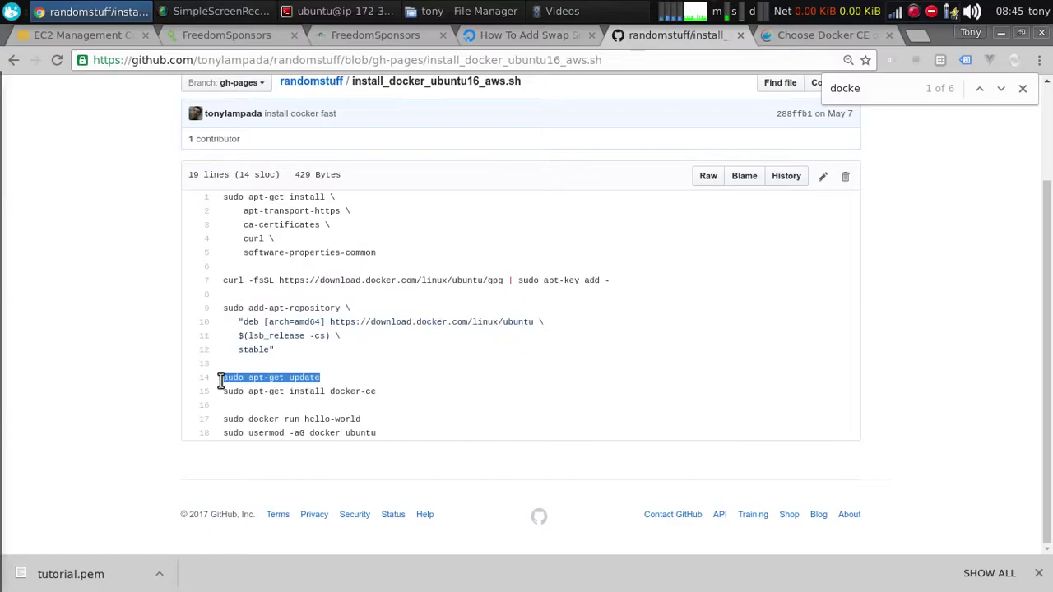
key("ctrl+c")
key("alt+Tab")
key("ctrl+shift+v")
key("Return")
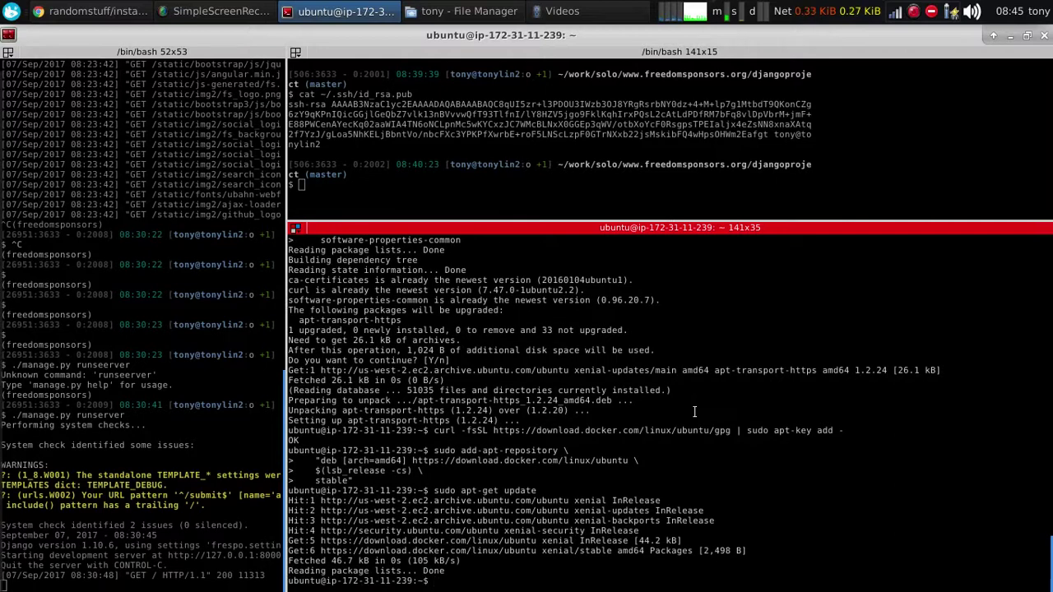
Install the docker-ce package, confirming with Y
key("alt+Tab")
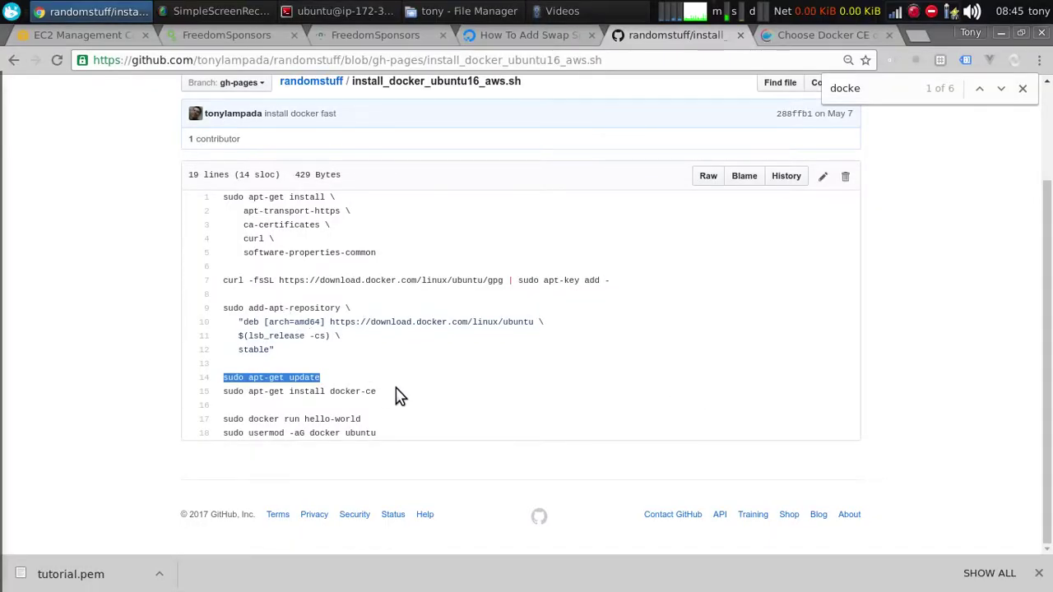
left_click_drag(378, 392, 223, 398)
key("alt+Tab")
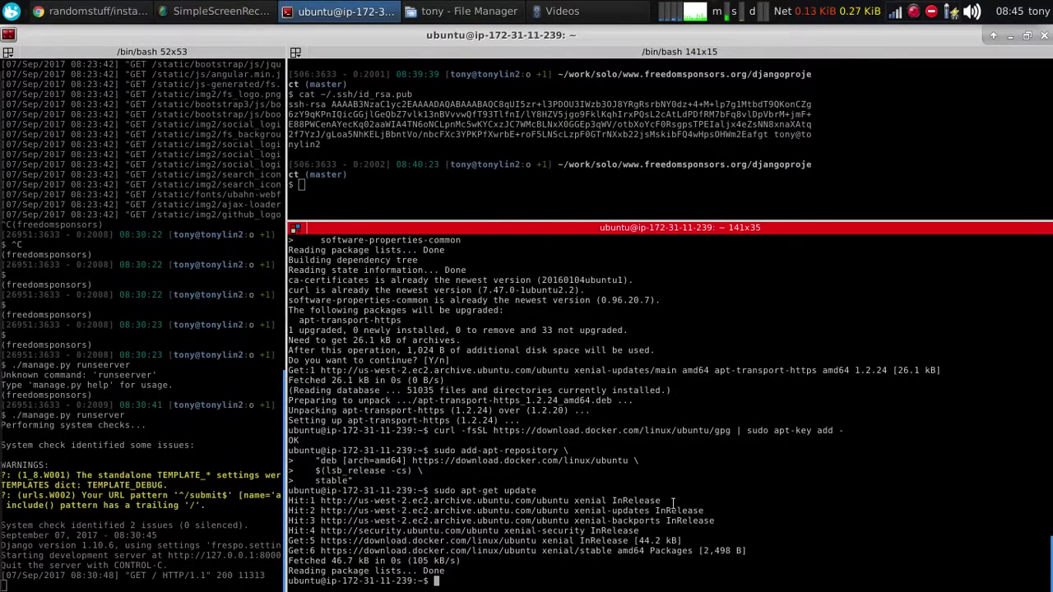
middle_click(672, 502)
key("Return")
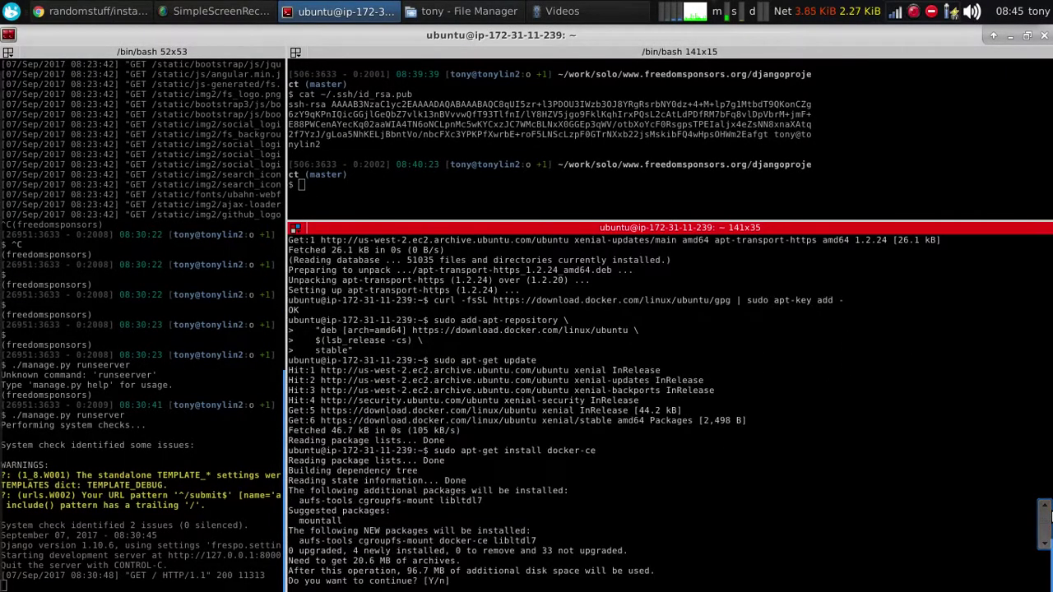
key("Return")
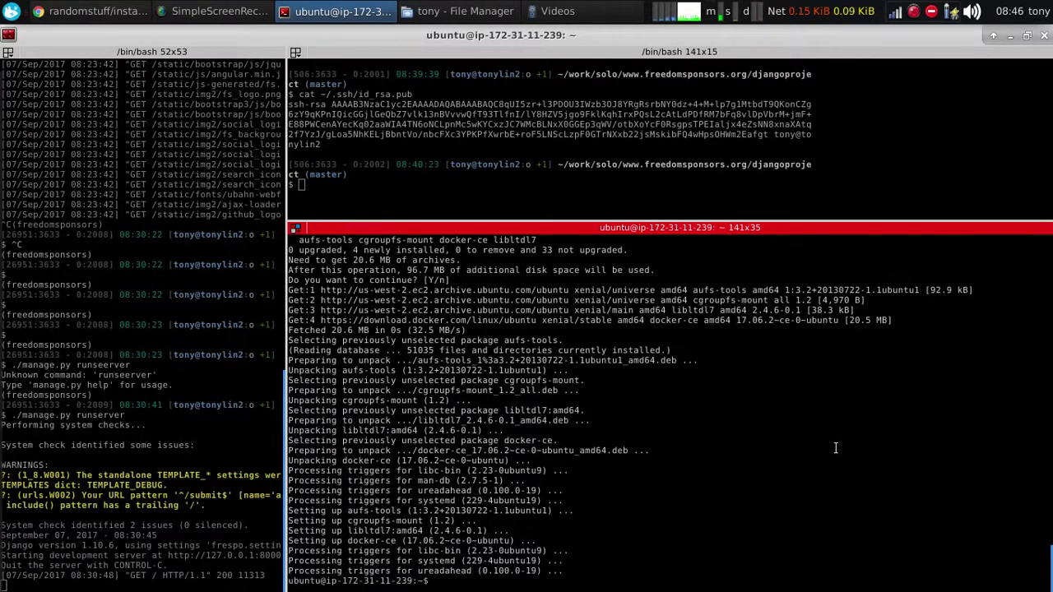
Run sudo docker run hello-world from line 17 of the script
key("alt+Tab")
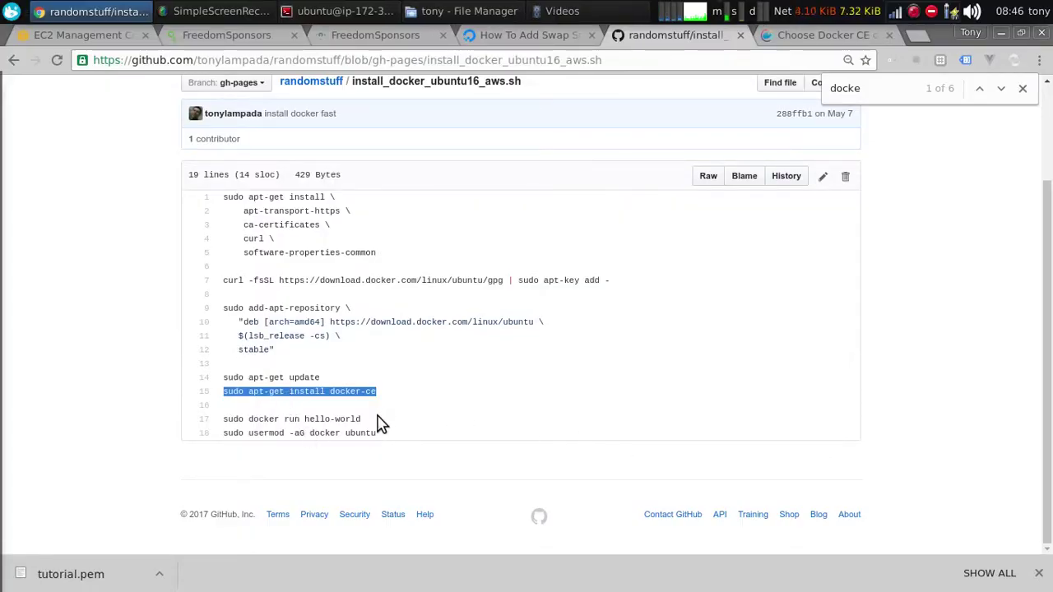
left_click_drag(376, 421, 198, 428)
key("alt+Tab")
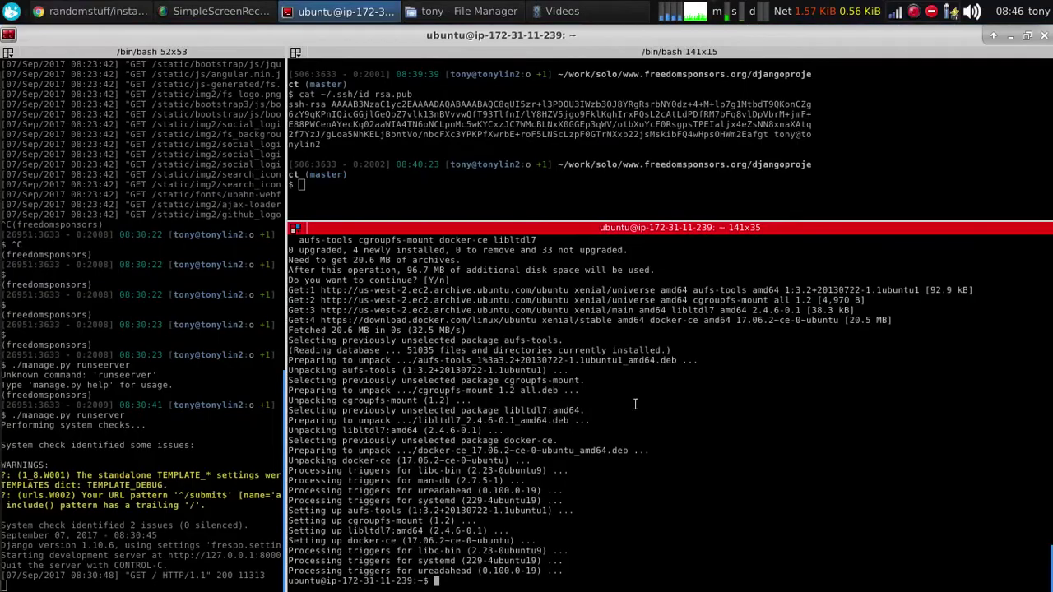
key("ctrl+shift+v")
key("Return")
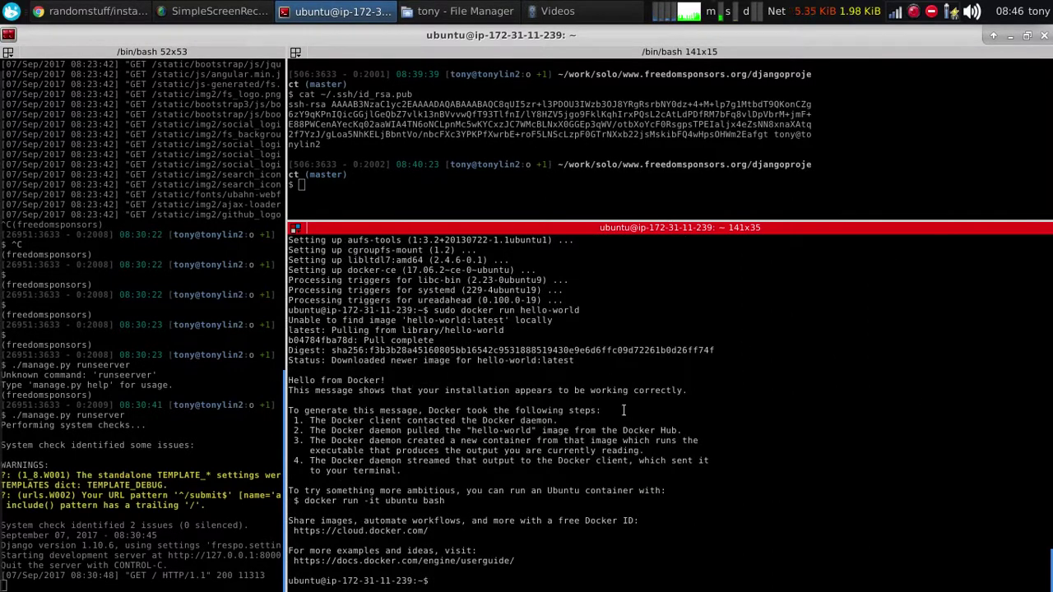
Run docker images without sudo, which returns a permission error
key("Up")
left_click_drag(457, 581, 581, 581)
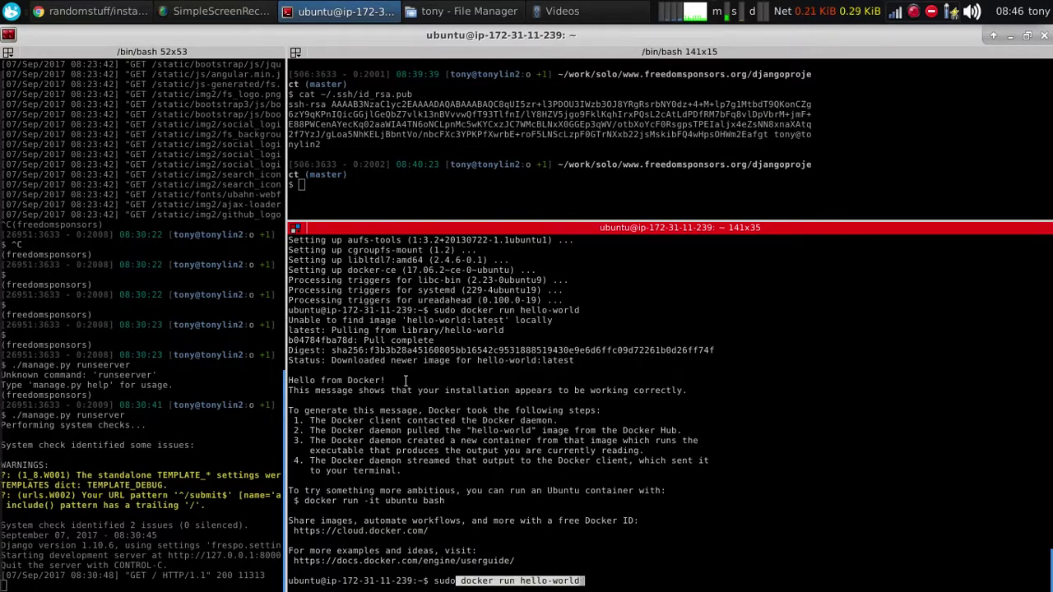
left_click_drag(435, 389, 435, 390)
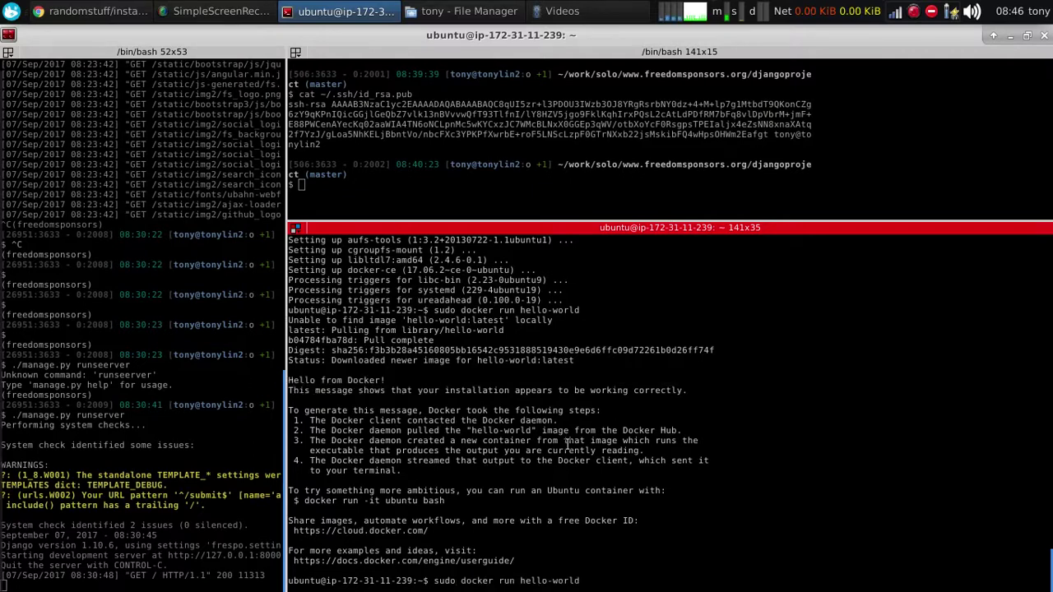
key("ctrl+u")
type("docker images")
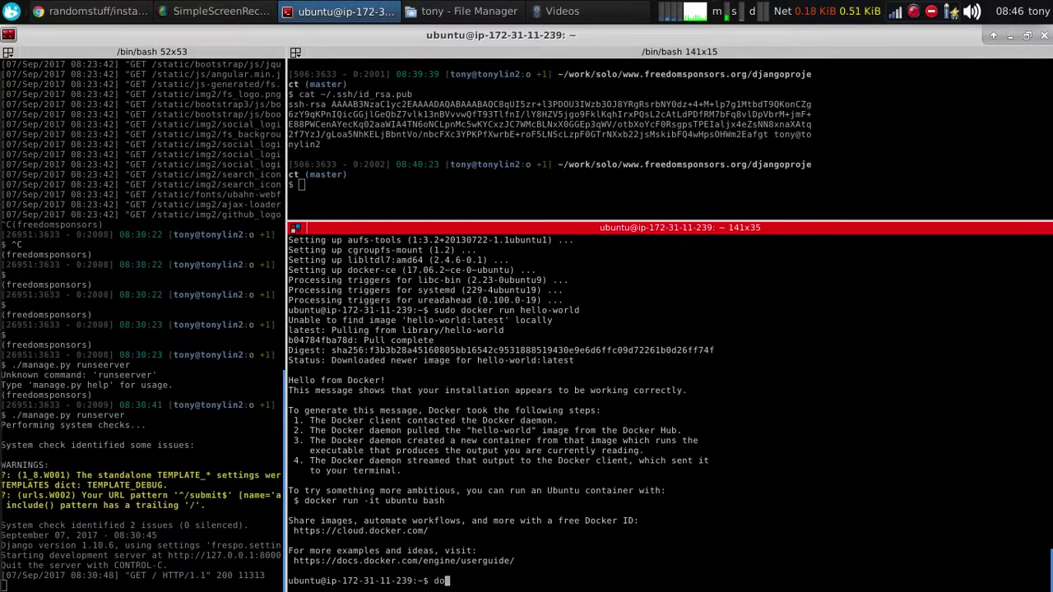
key("Return")
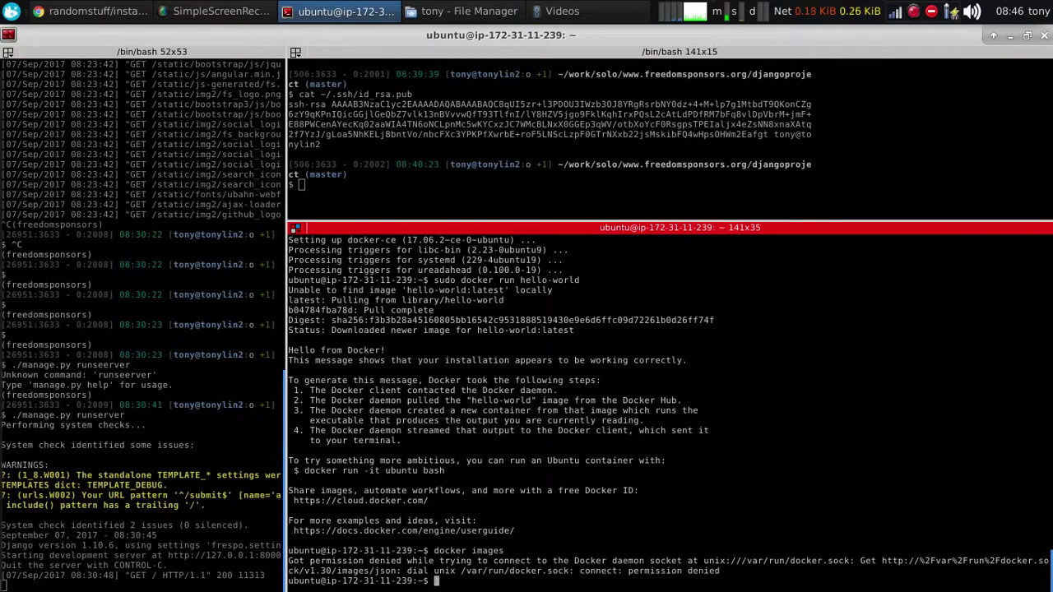
Rerun the command as sudo docker images to list the hello-world image
key("alt+Tab")
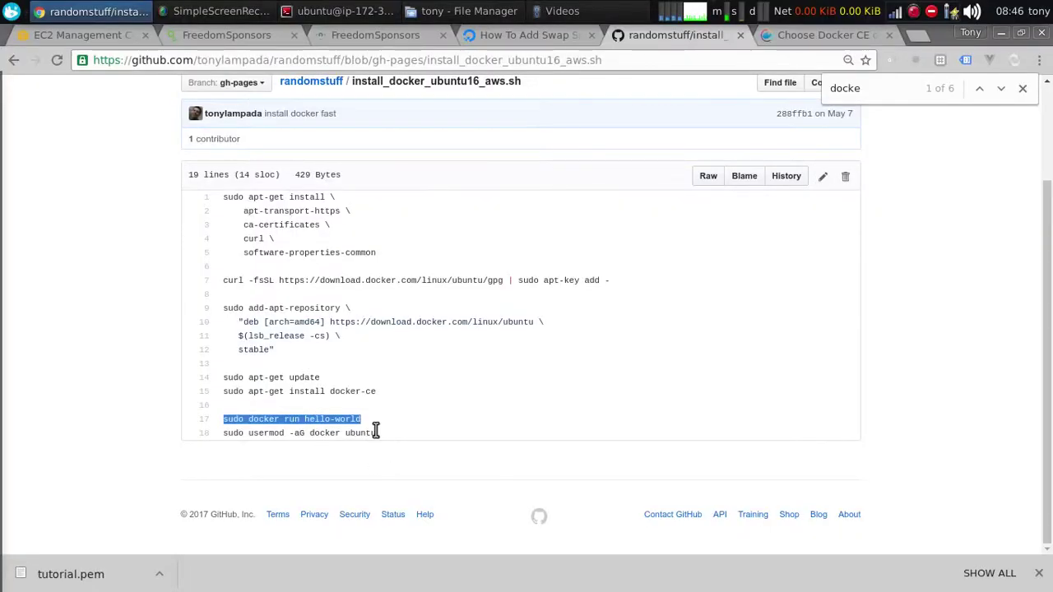
key("alt+Tab")
key("Up")
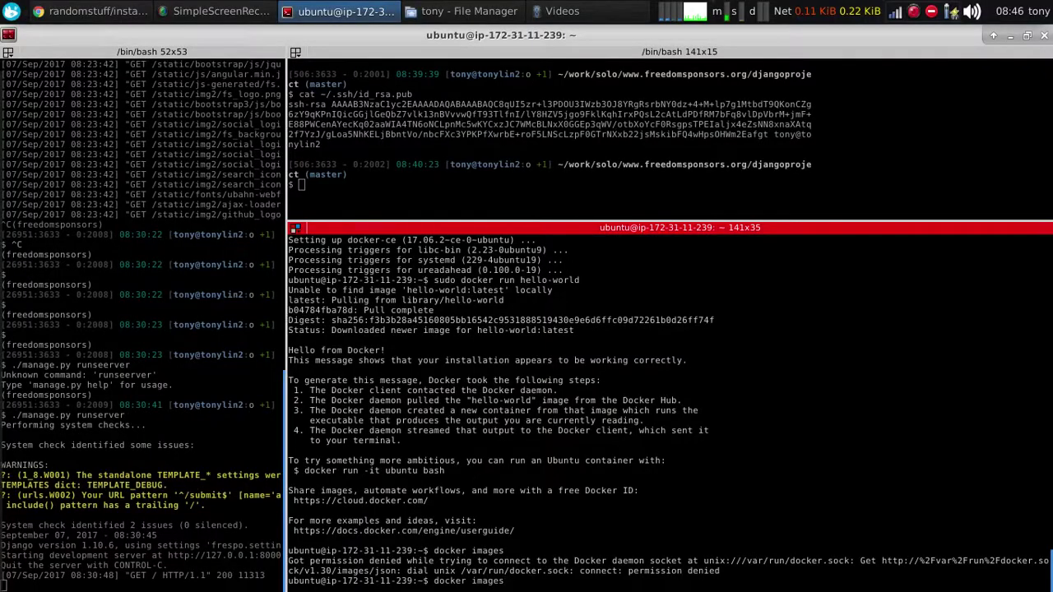
type("sudo")
key("Return")
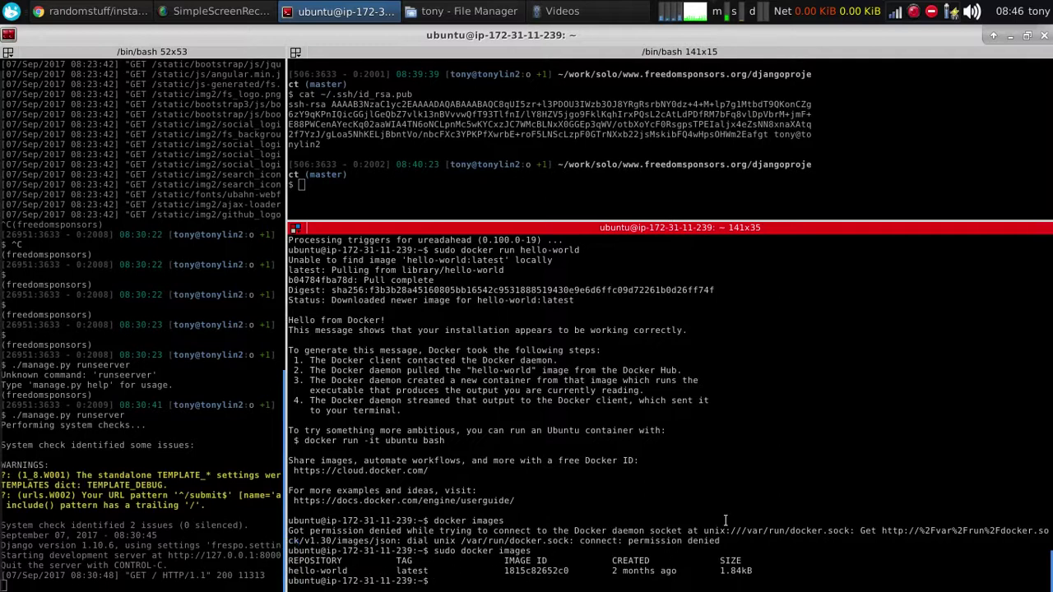
Try sudo docker rmi hello-world, which is refused, then enter sudo docker ps -a
type("sudo docker rmi hell")
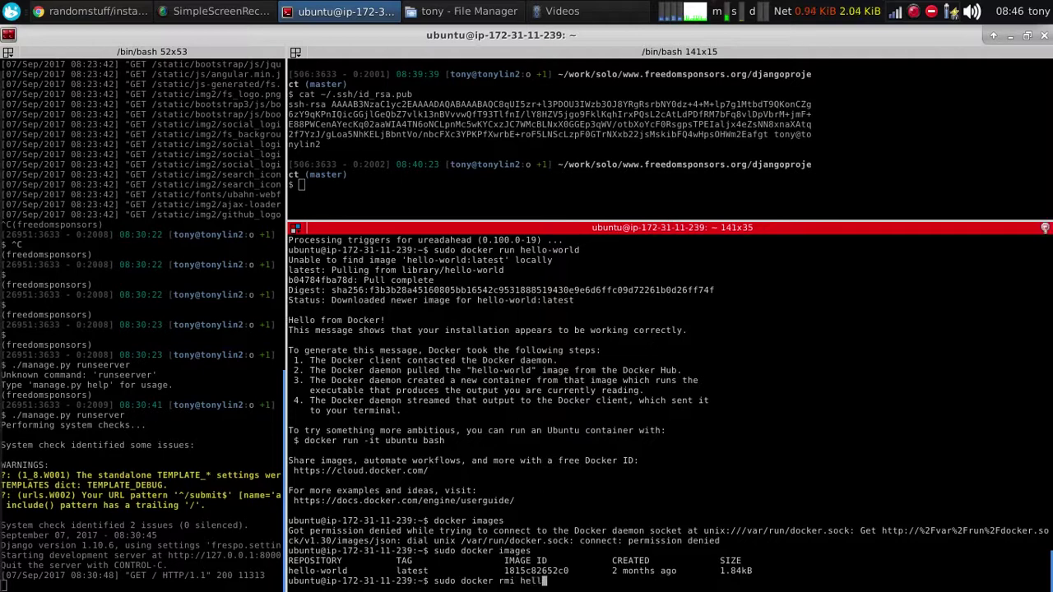
type("o-world")
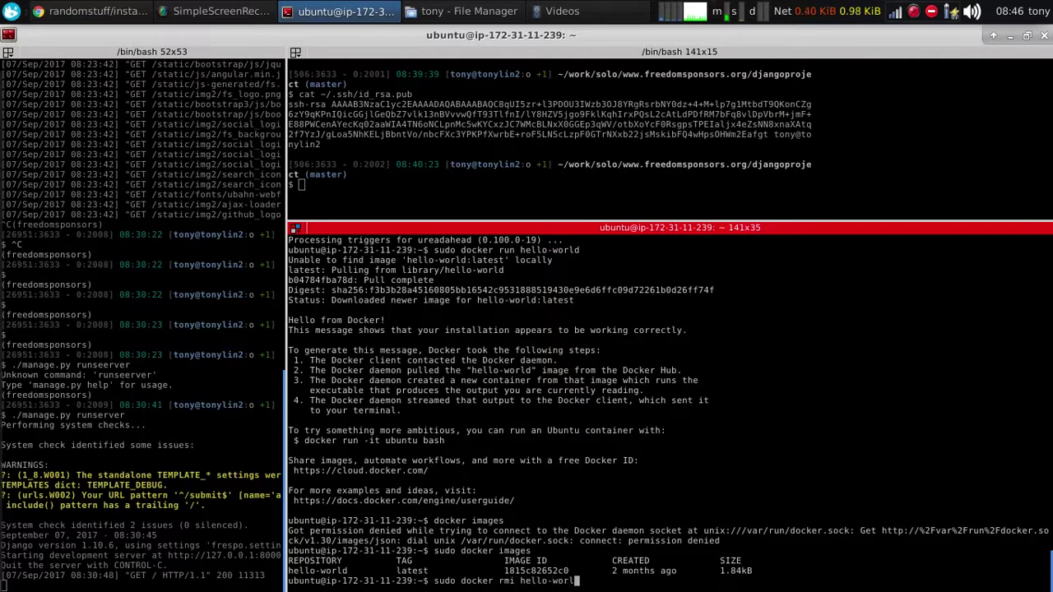
key("Return")
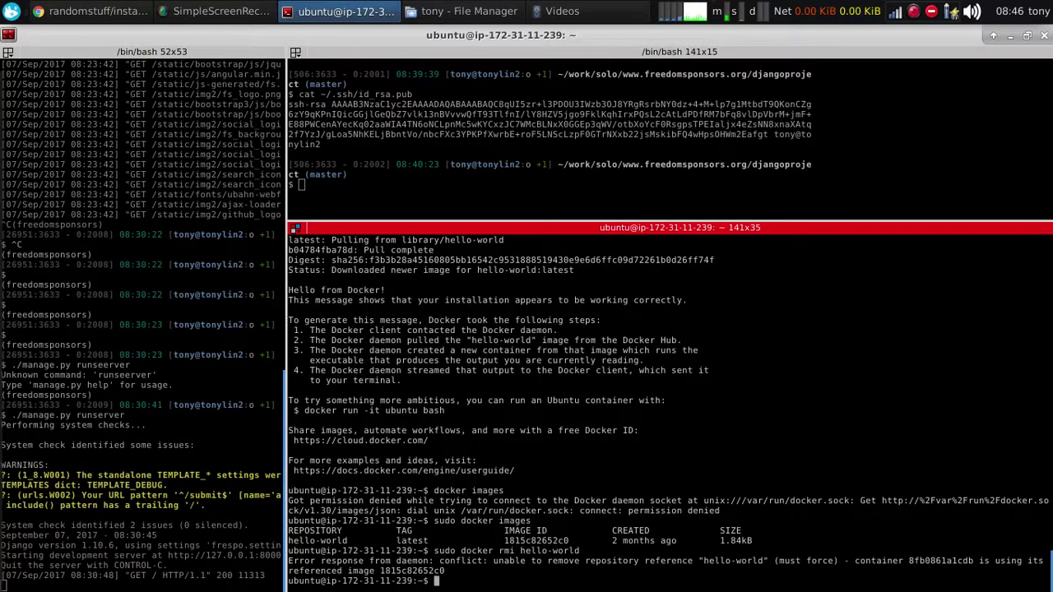
key("Up")
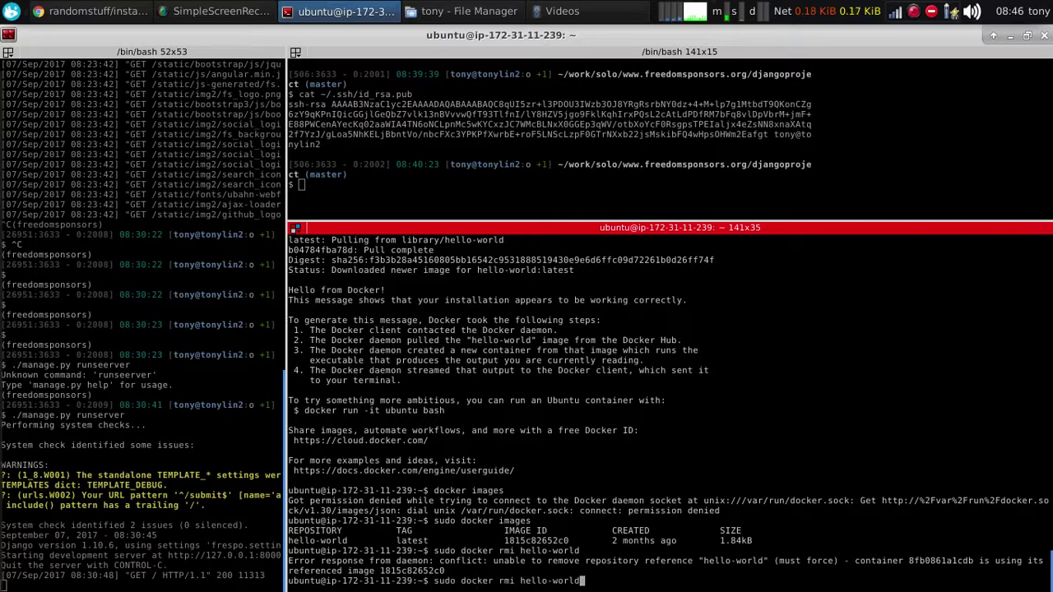
key("ctrl+u")
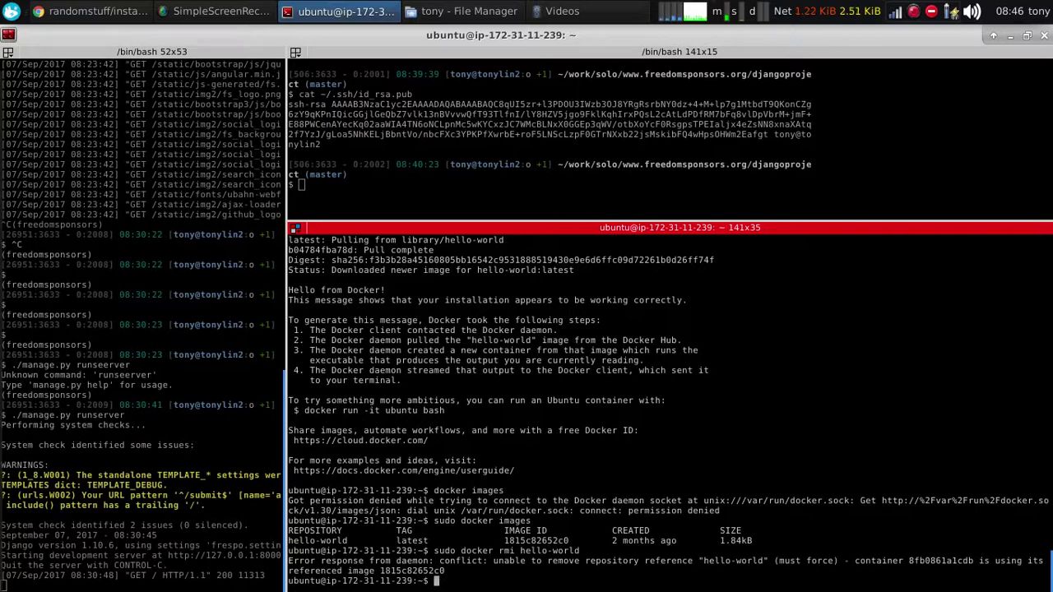
type("sudo docker ps -a")
List all containers and remove the exited hello-world container 8fb0861a1cdb with sudo docker rm
key("Return")
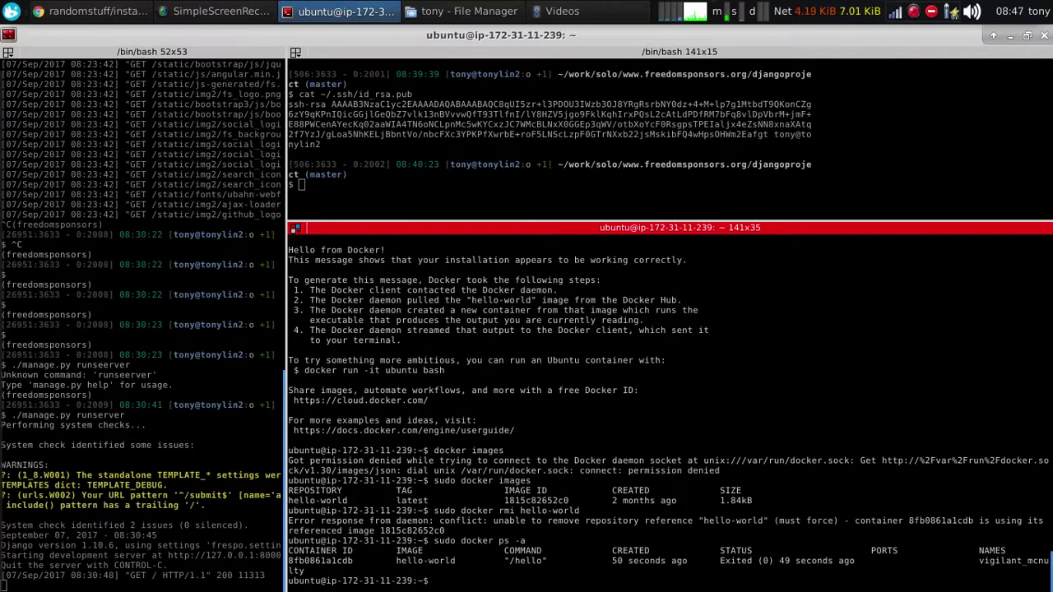
double_click(322, 561)
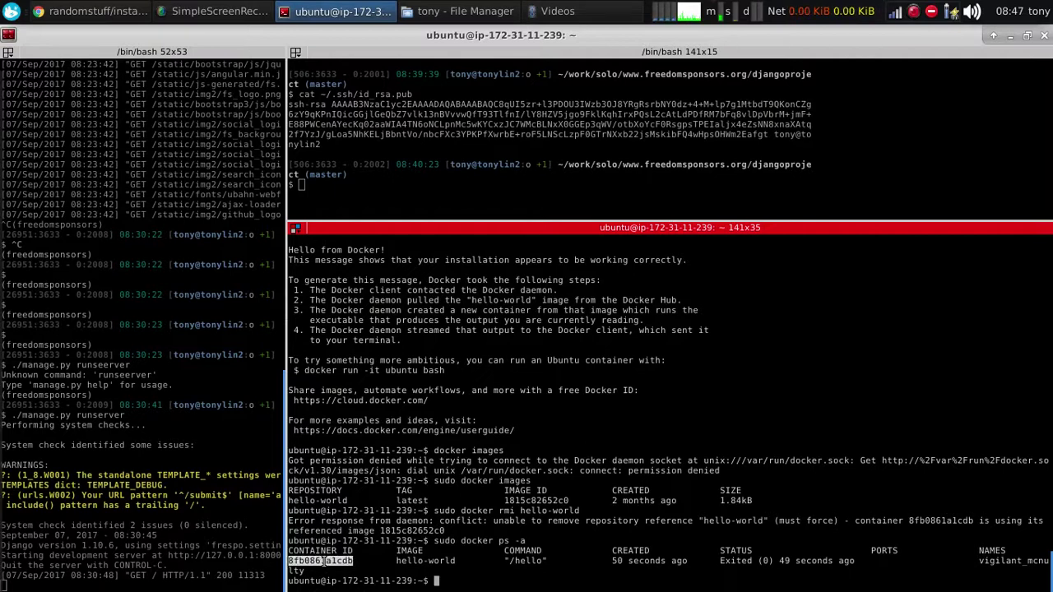
middle_click(499, 540)
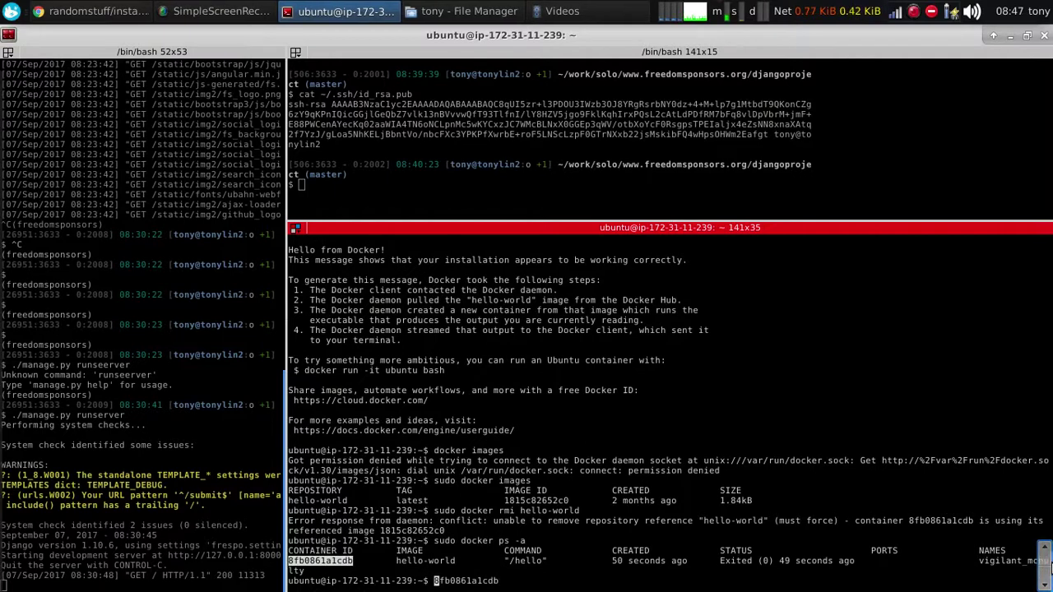
key("Home")
type("sudo  docker ")
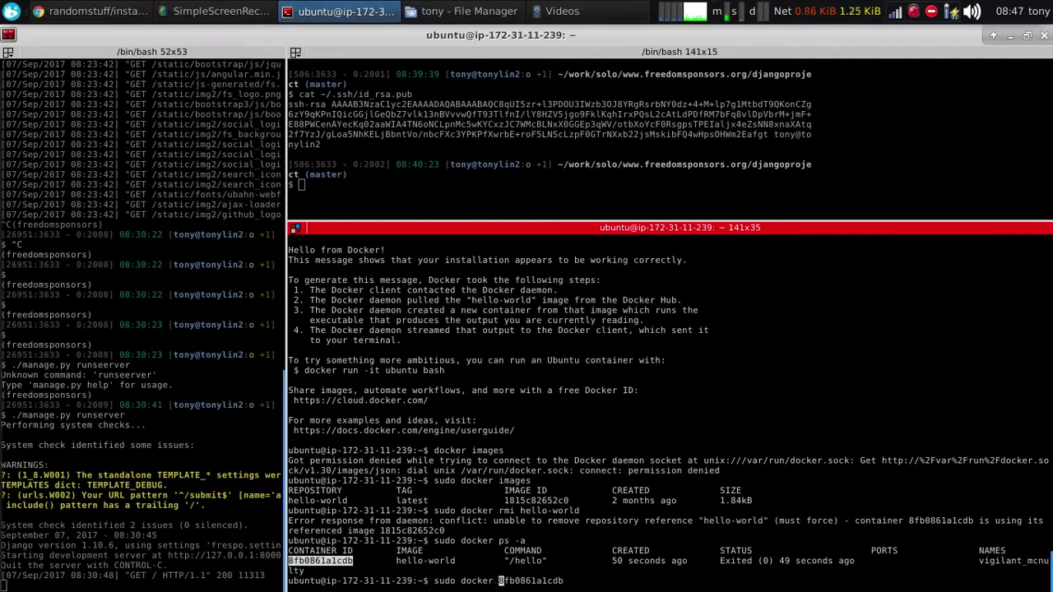
type("rm")
key("Return")
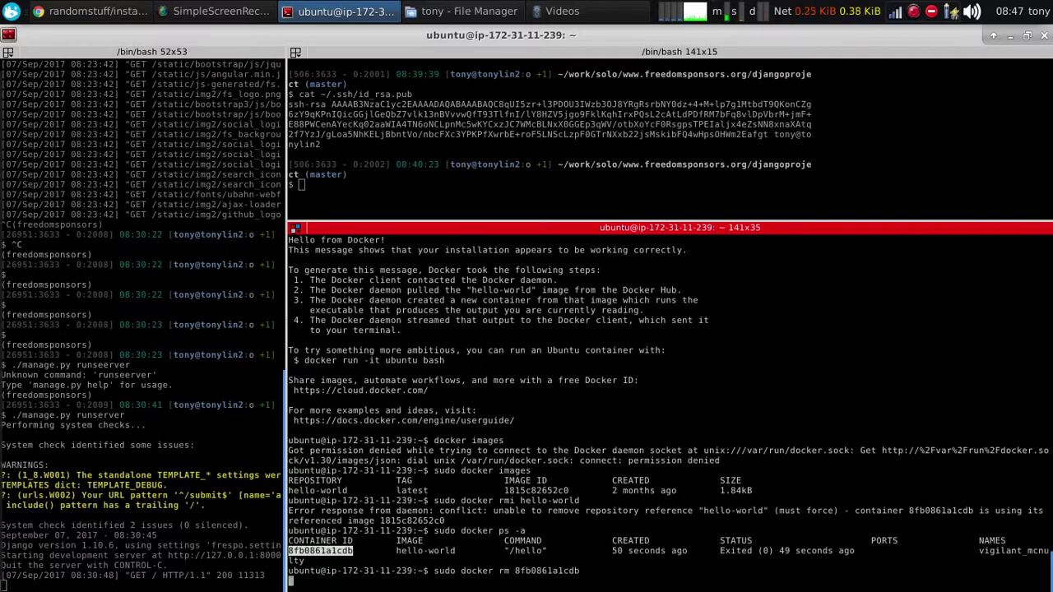
Remove the hello-world image and go back to the GitHub install script
key("Up")
key("Up")
key("Up")
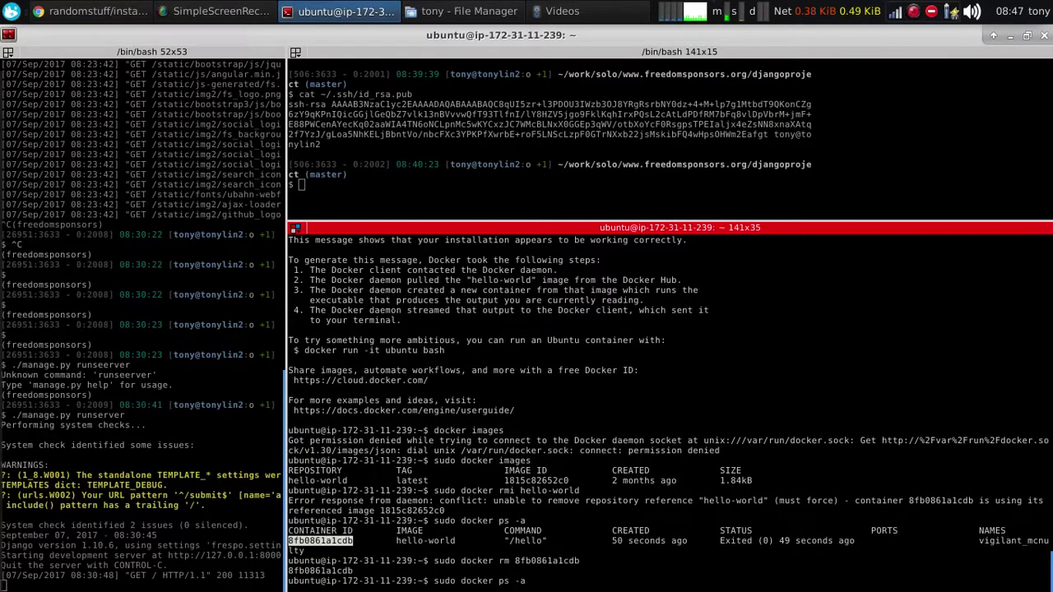
key("Return")
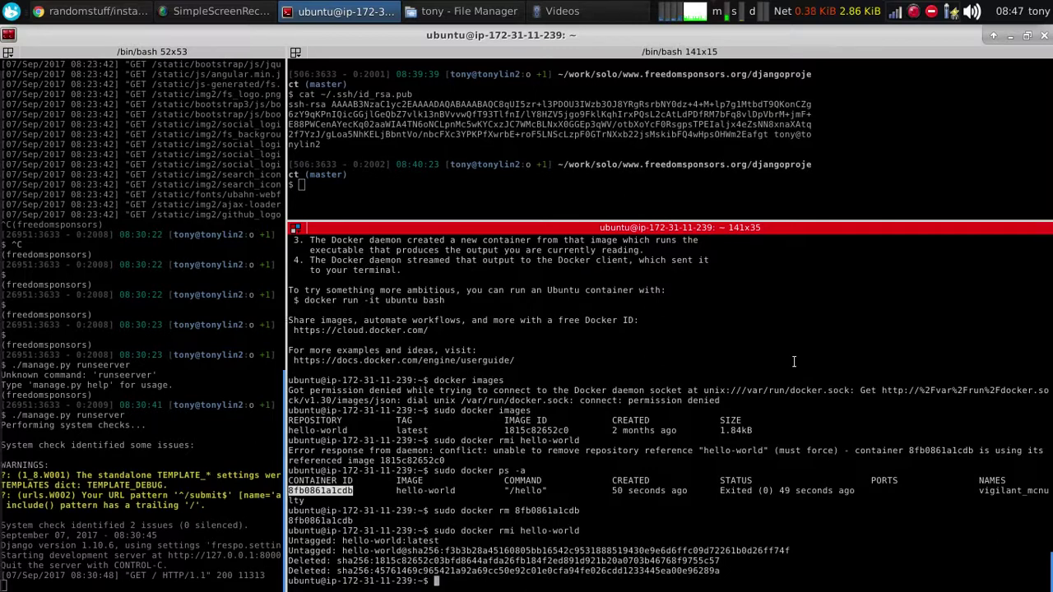
key("alt+Tab")
left_click(380, 432)
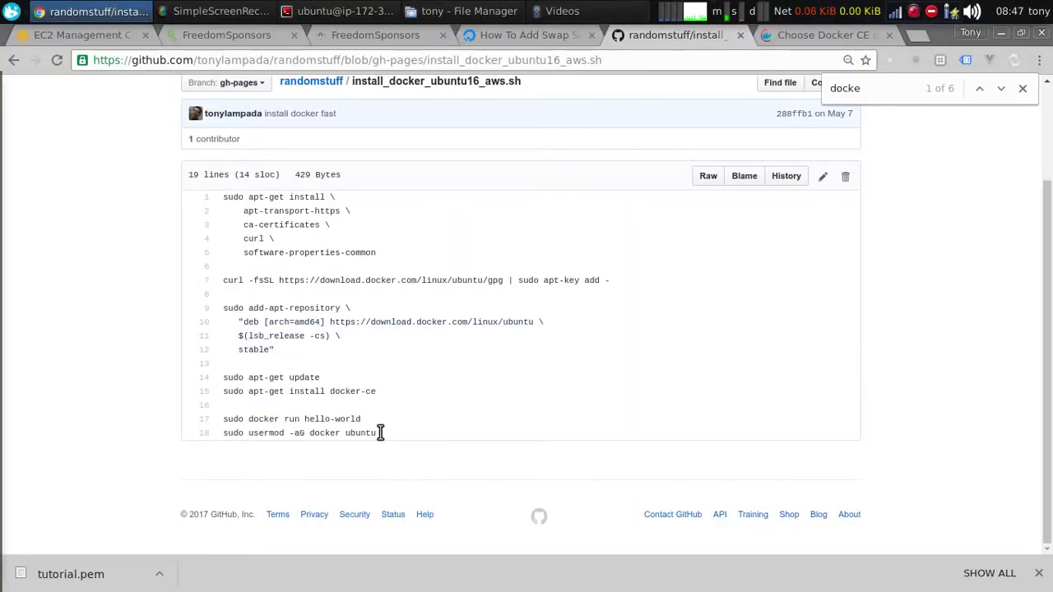
Add the ubuntu user to the docker group with the script's usermod command
left_click_drag(380, 432, 223, 433)
key("alt+Tab")
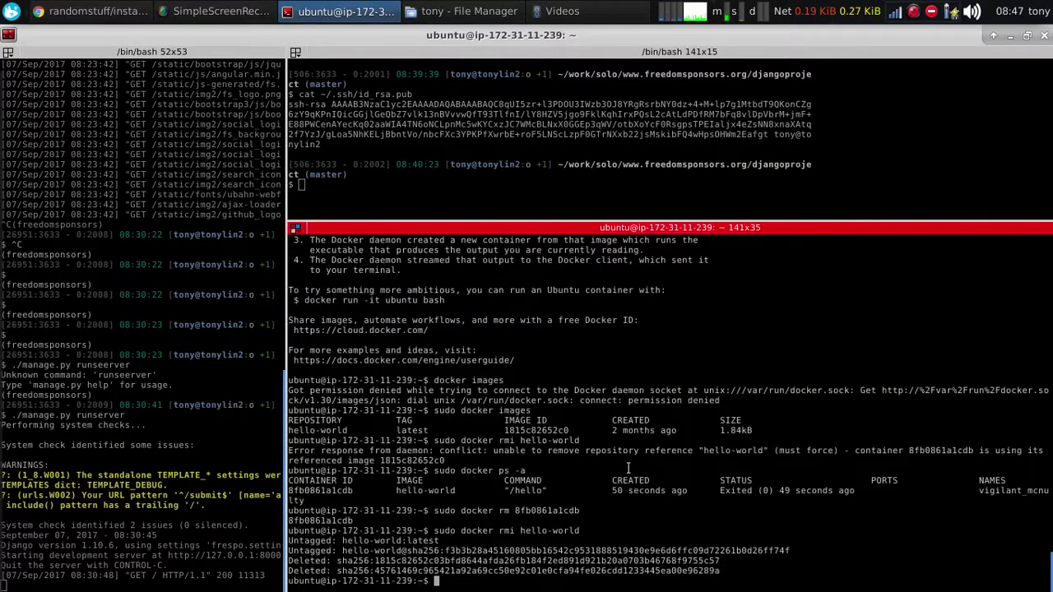
middle_click(627, 468)
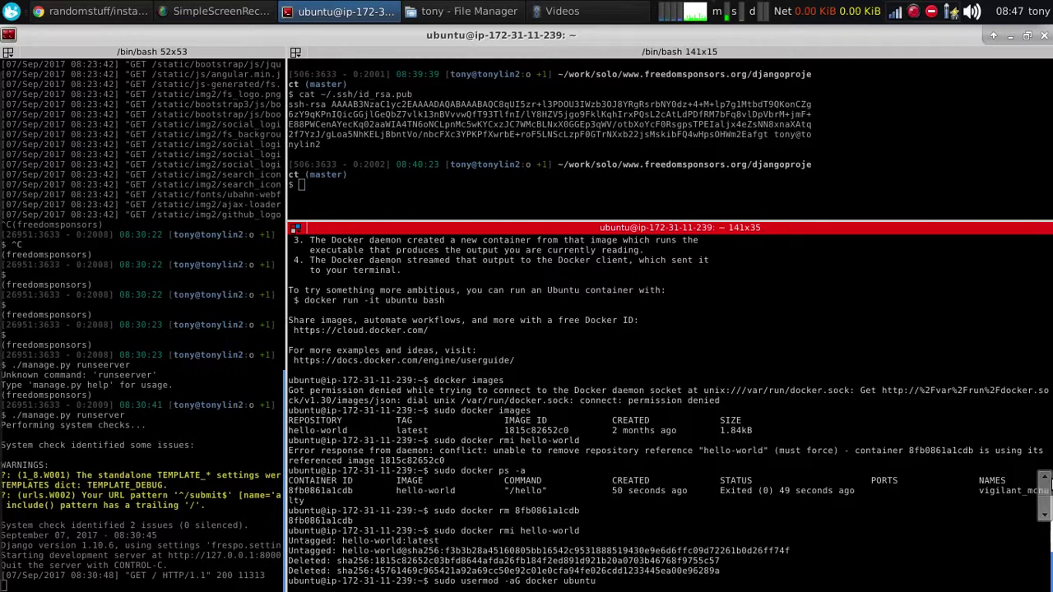
key("Return")
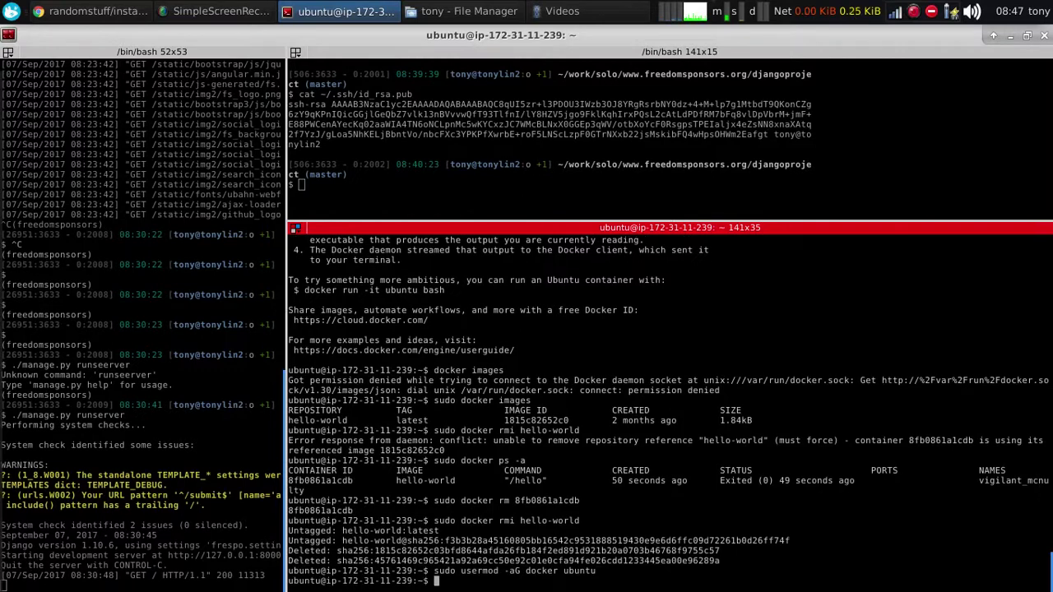
type("docker ps")
key("Return")
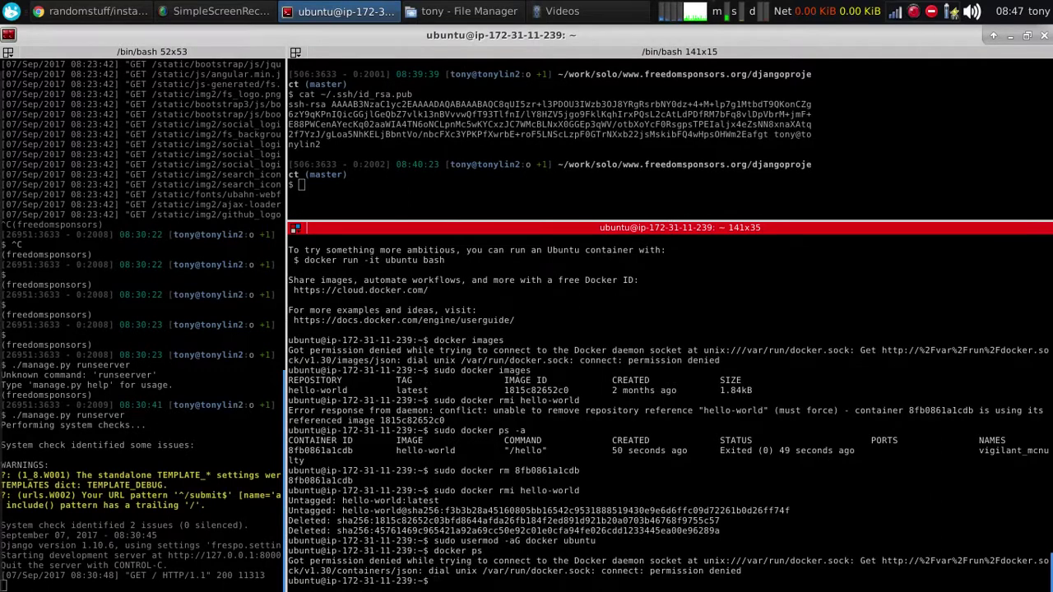
Log out, reconnect over SSH, and run docker ps without sudo
type("exit")
key("Return")
key("Up")
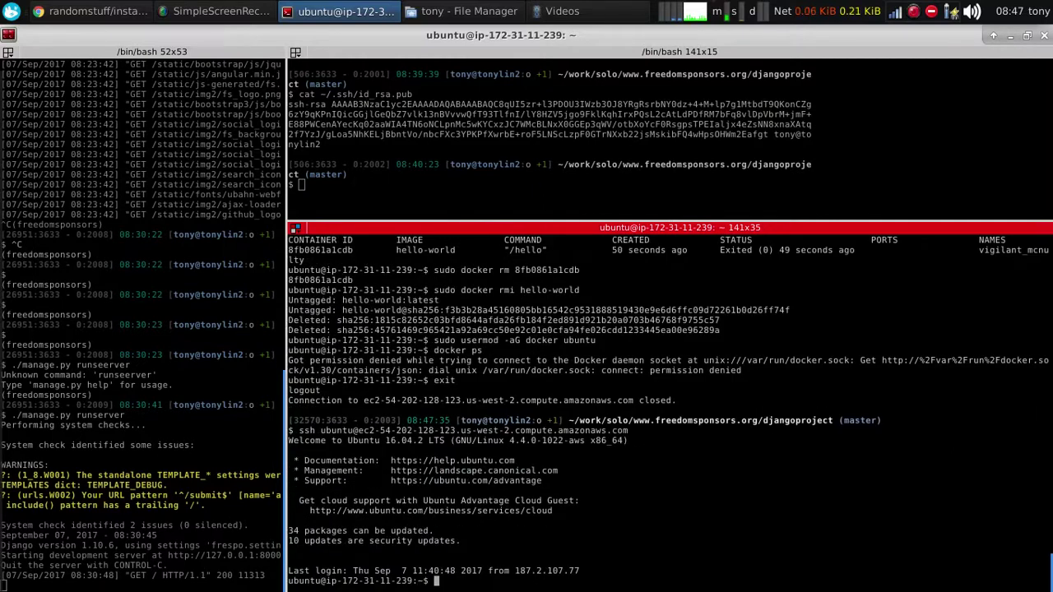
type("docker ps")
key("Return")
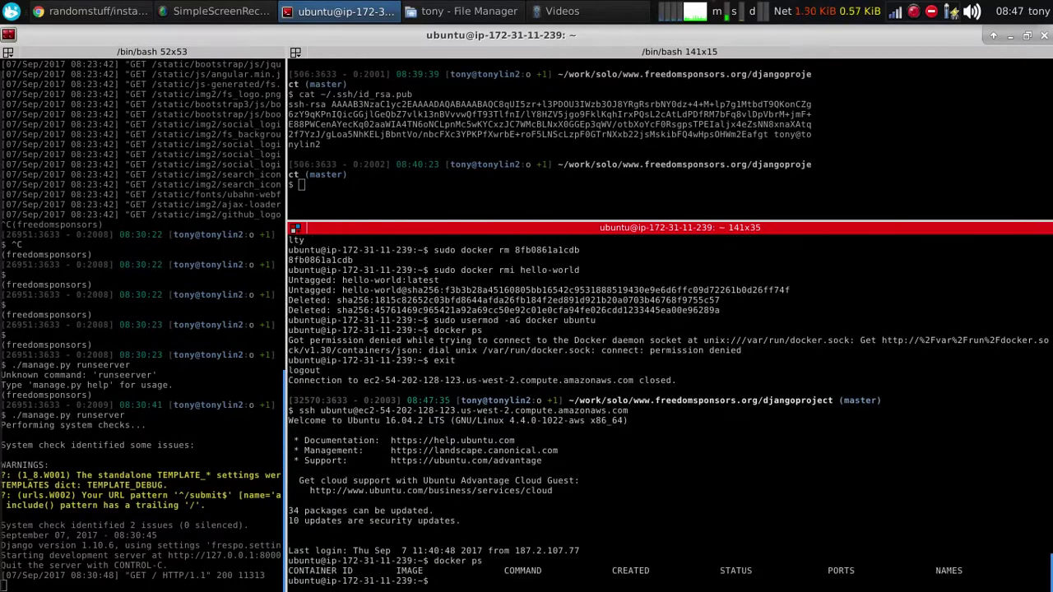
left_click_drag(290, 561, 484, 561)
left_click(483, 562)
mouse_move(1050, 344)
Open docker_prune.sh from the randomstuff repository by searching the page for 'prun'
key("alt+Tab")
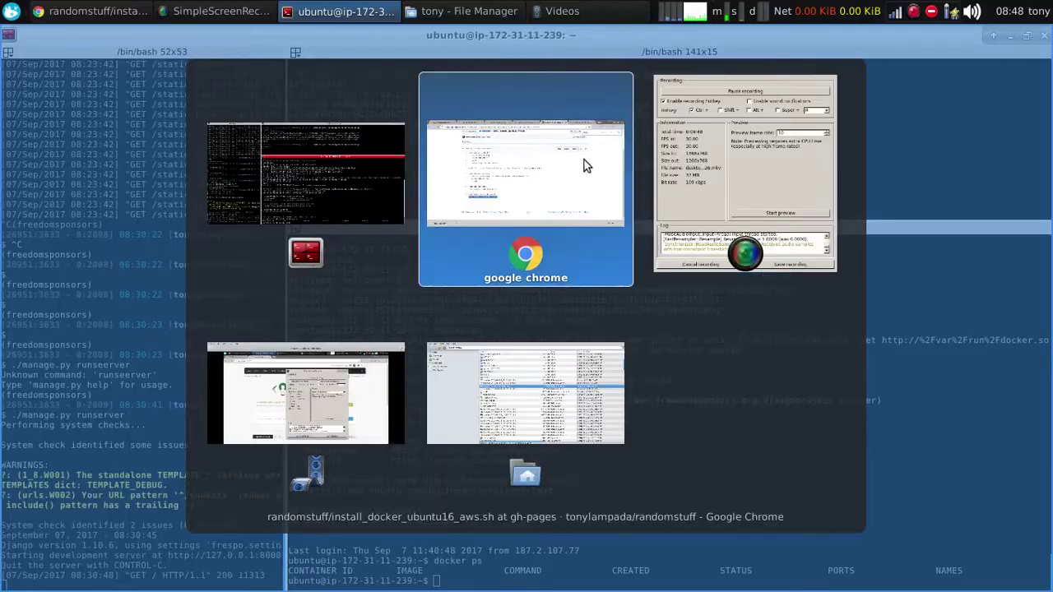
left_click(584, 160)
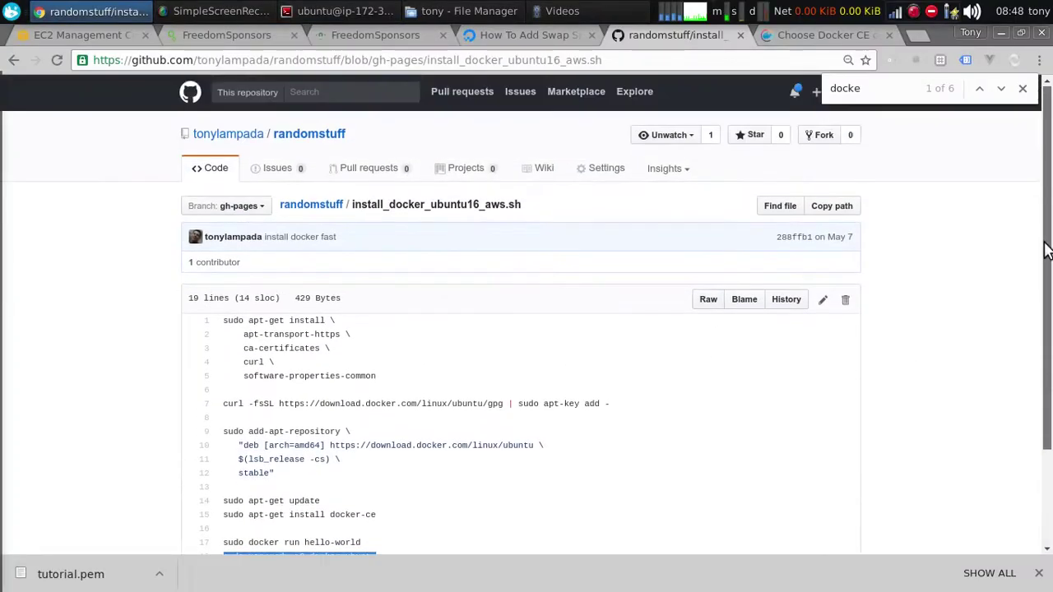
scroll(522, 206, "up", 3)
left_click(323, 214)
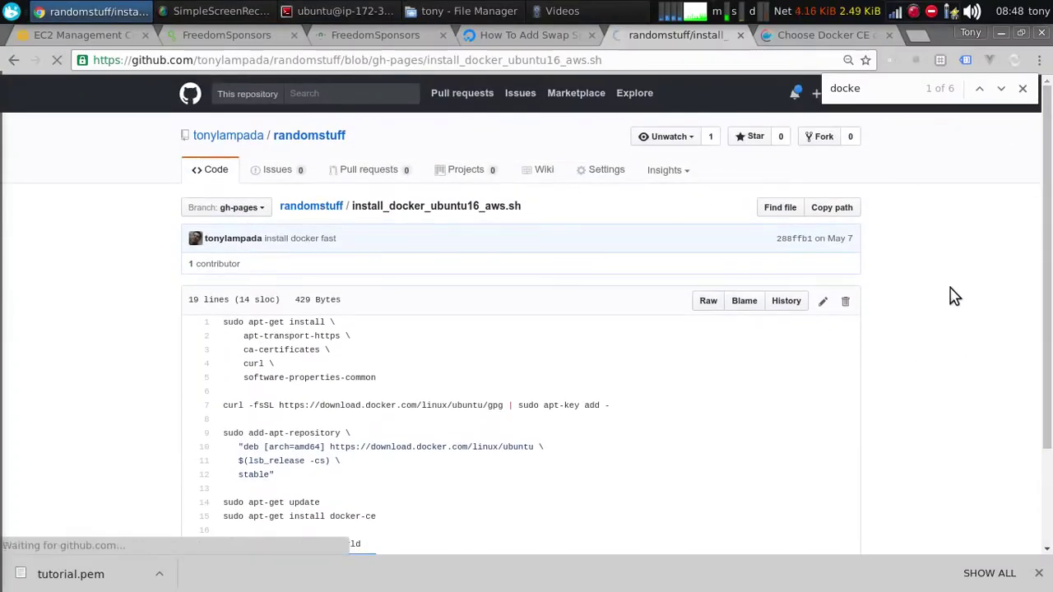
key("ctrl+f")
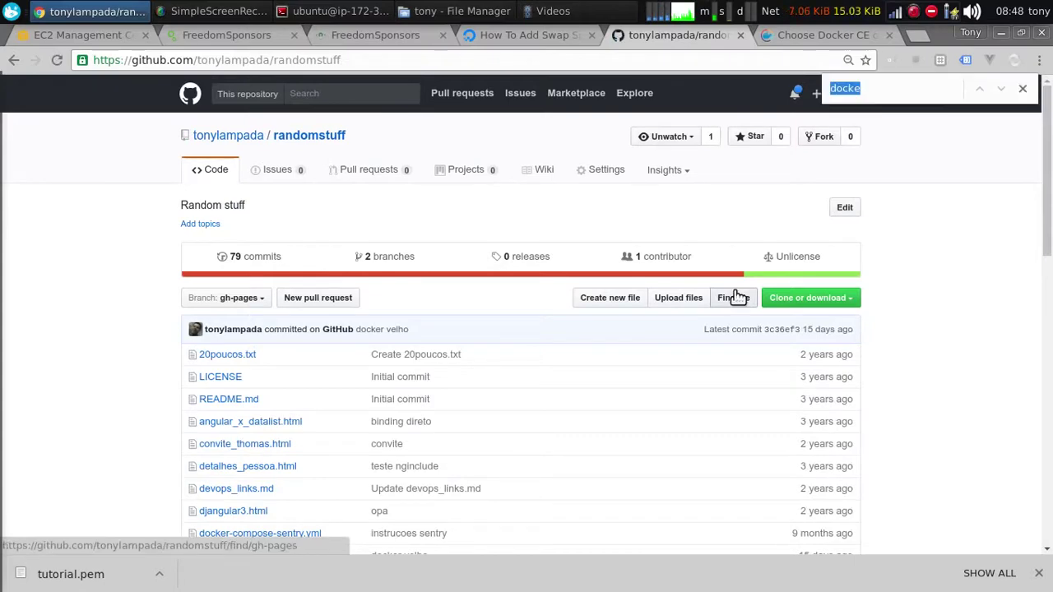
type("prun")
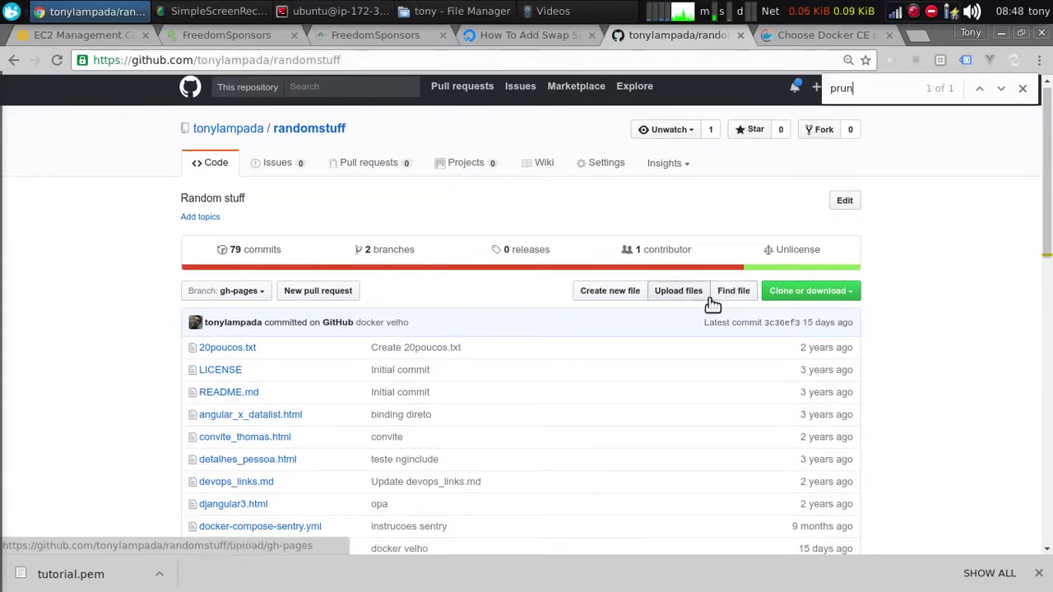
scroll(773, 329, "down", 5)
scroll(650, 335, "up", 2)
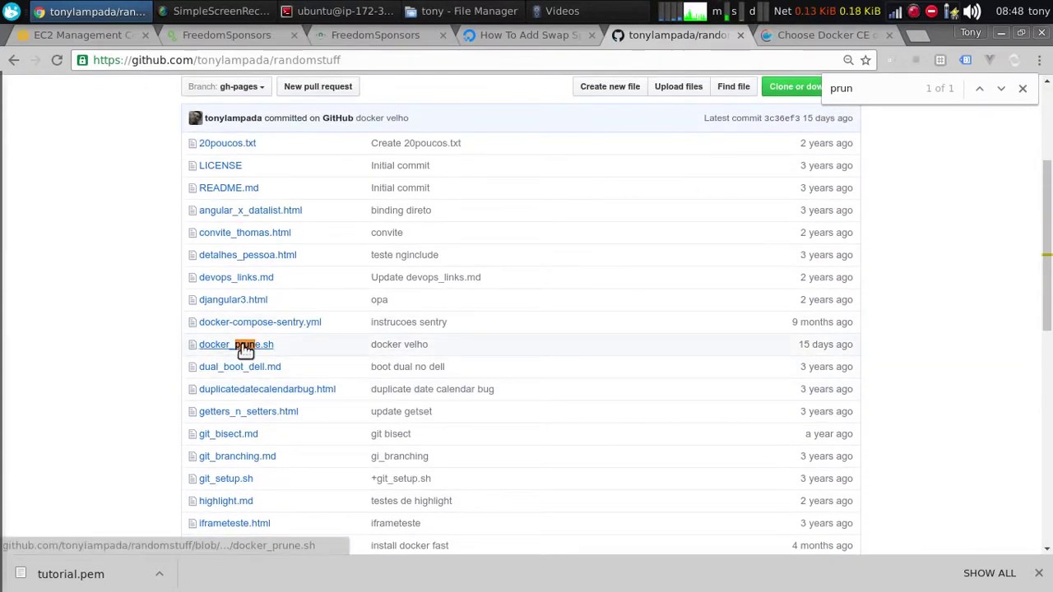
left_click(245, 346)
Select and copy the docker system prune -f line from the script
left_click_drag(572, 350, 207, 338)
left_click_drag(559, 395, 222, 371)
left_click_drag(346, 341, 227, 337)
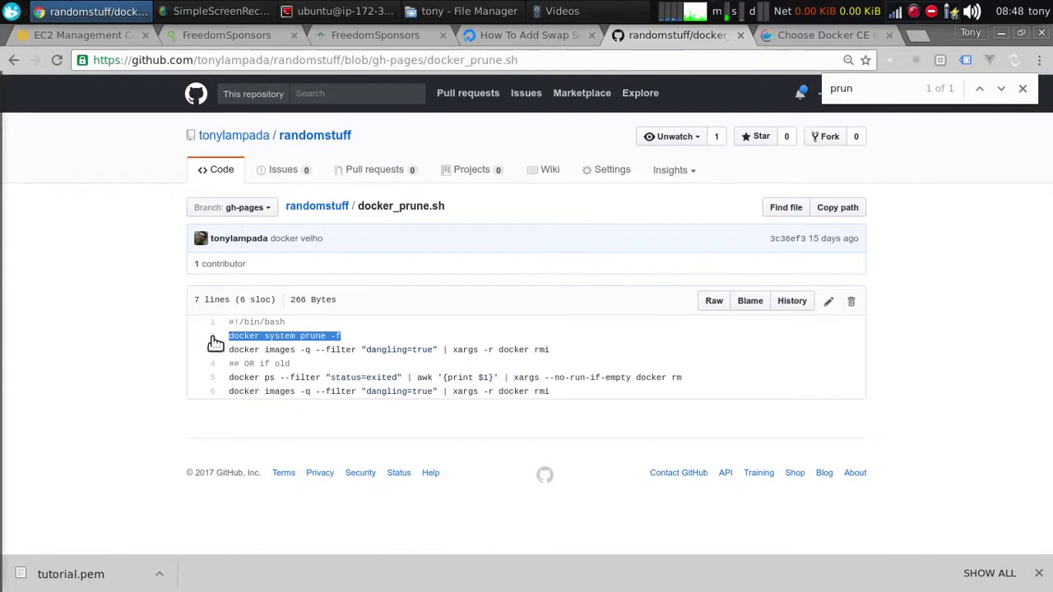
left_click(572, 400)
left_click_drag(572, 400, 228, 390)
left_click(350, 338)
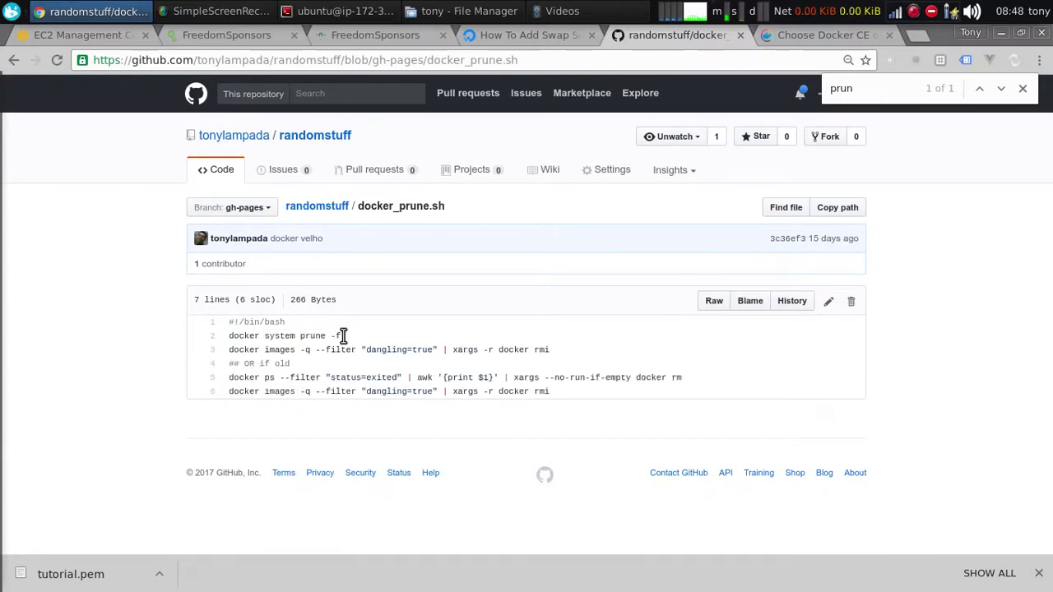
left_click(227, 338, "shift")
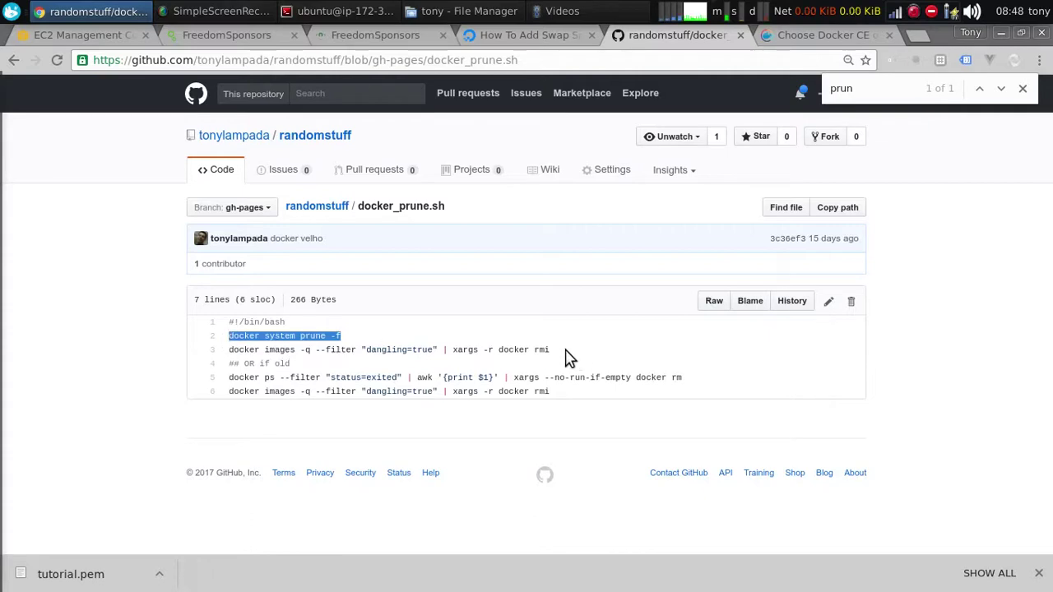
left_click_drag(567, 357, 229, 337)
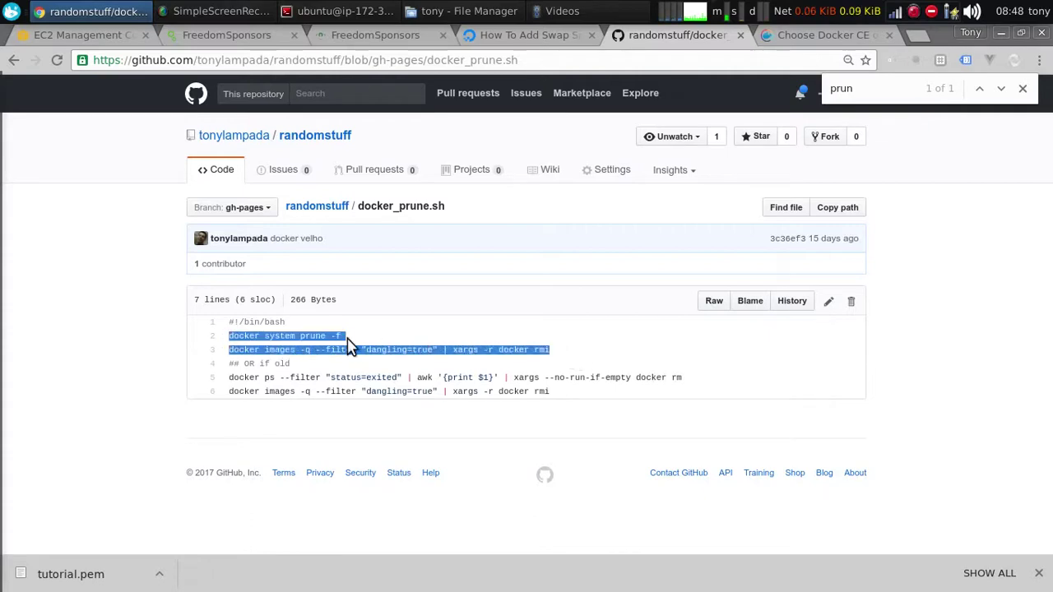
left_click_drag(349, 339, 228, 338)
key("ctrl+c")
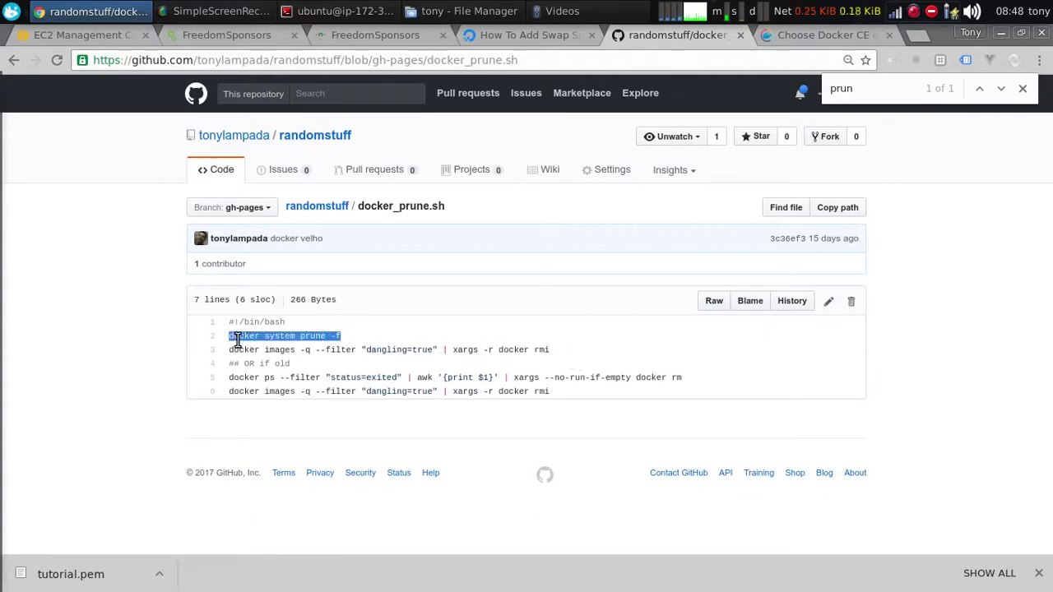
key("alt+Tab")
Run docker system prune -f and the dangling-images cleanup command on the instance
key("ctrl+shift+v")
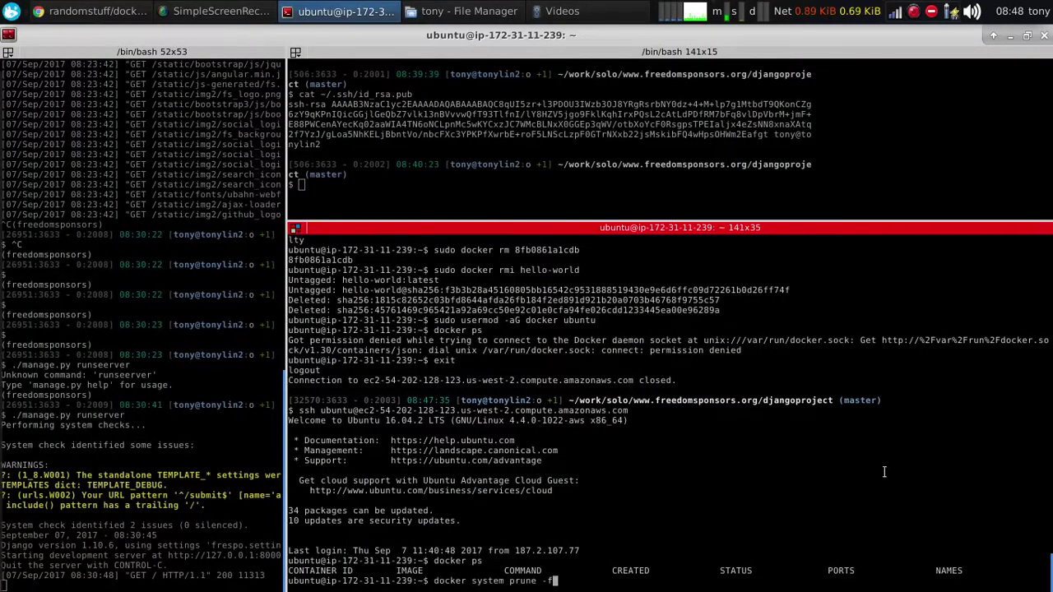
key("Return")
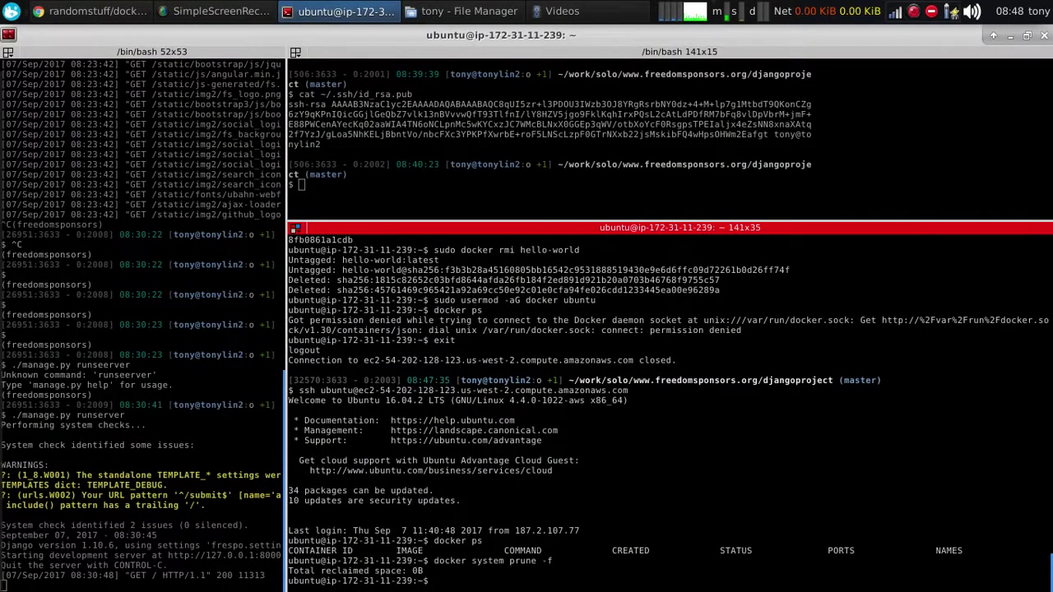
key("alt+Tab")
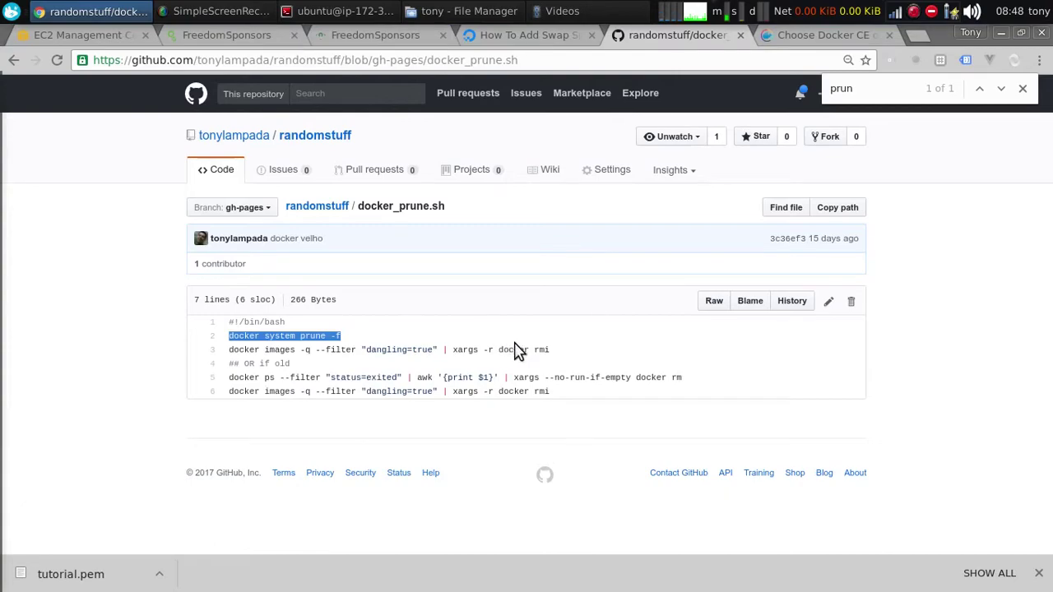
left_click_drag(551, 349, 186, 351)
key("ctrl+c")
key("alt+Tab")
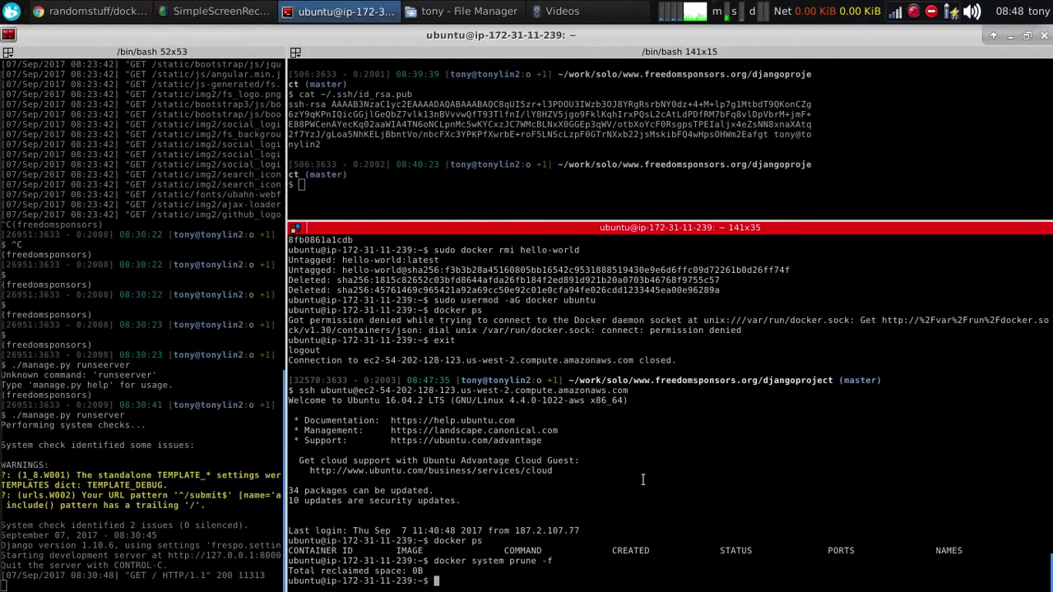
key("ctrl+shift+v")
key("Return")
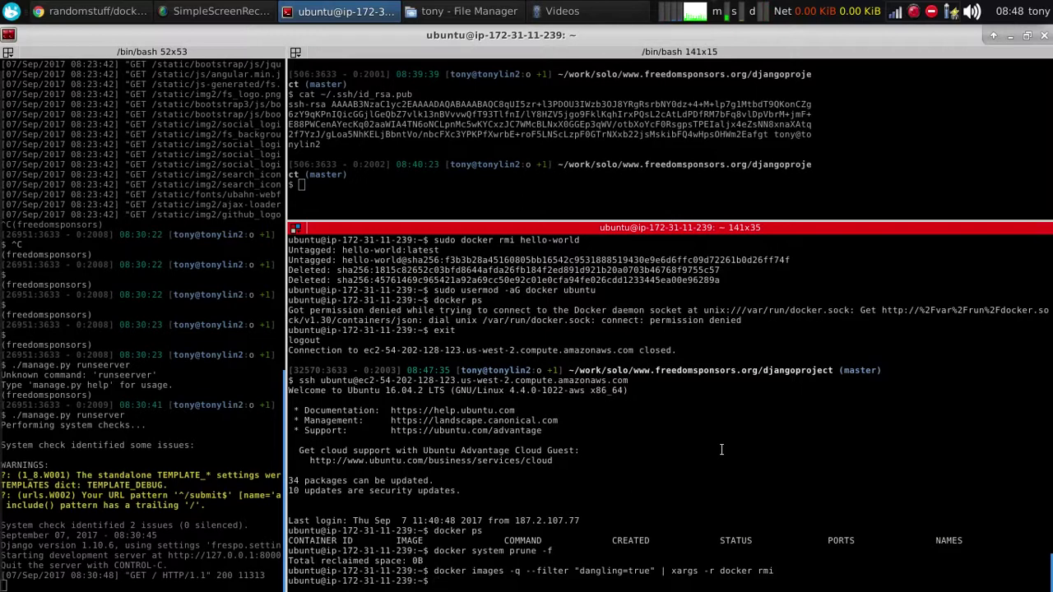
Create a cron directory with mkdir cron and type nano cron/docker_prune.sh
type("mkdir cron")
key("Return")
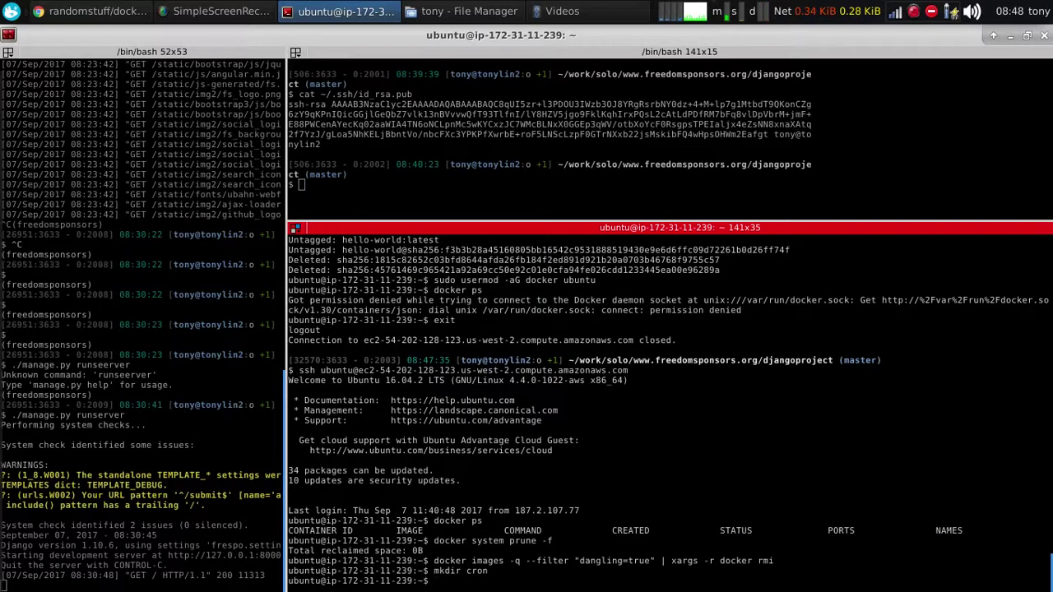
type("nano cron/docker_prune.sh")
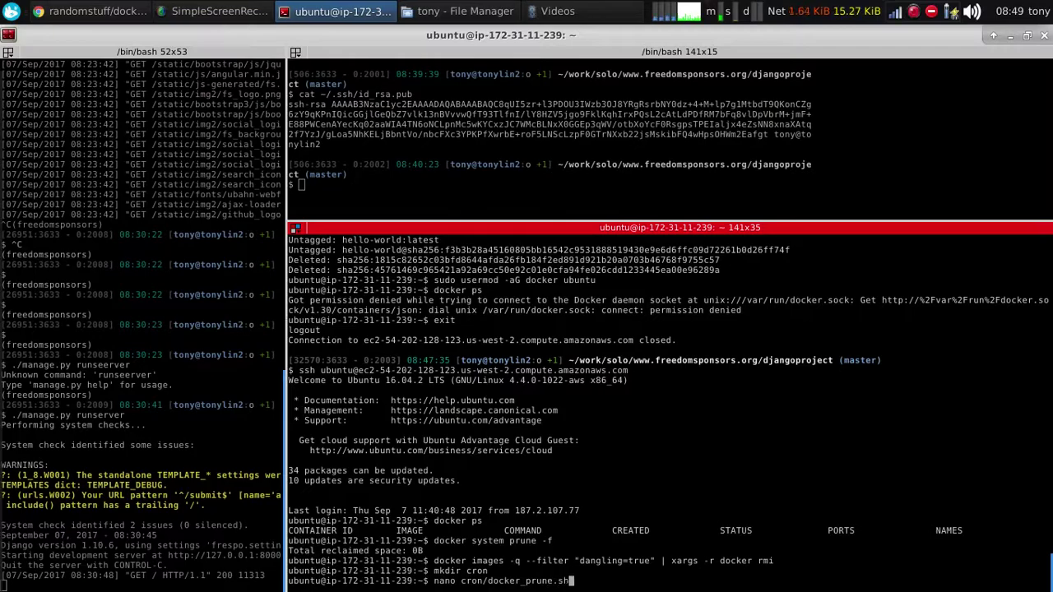
Paste the script's first three lines into cron/docker_prune.sh in nano and save it
key("Return")
key("alt+Tab")
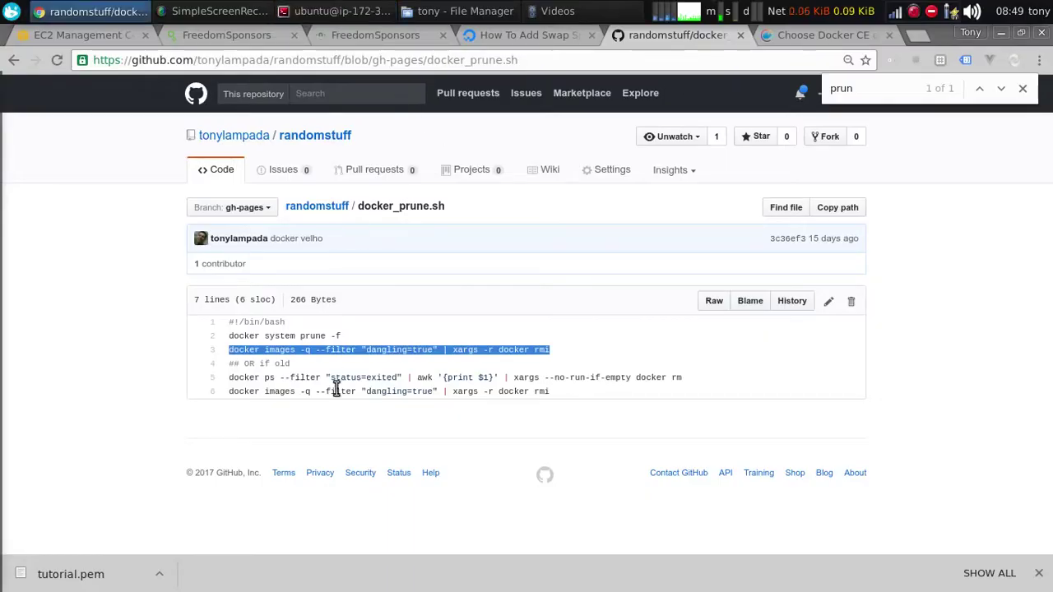
left_click(321, 377)
left_click_drag(549, 349, 223, 321)
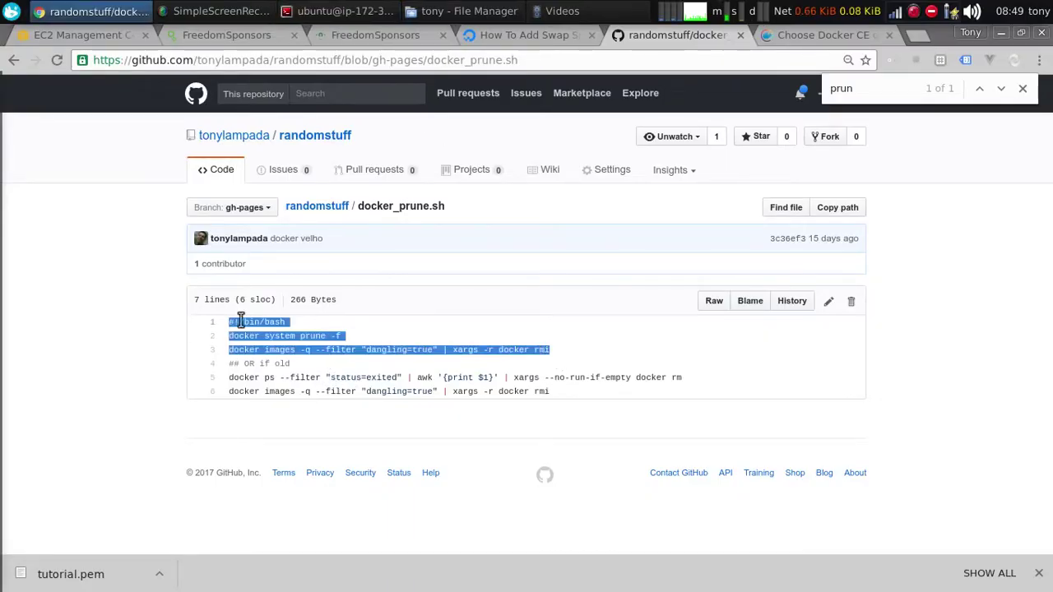
key("ctrl+c")
key("alt+Tab")
key("ctrl+shift+v")
key("ctrl+x")
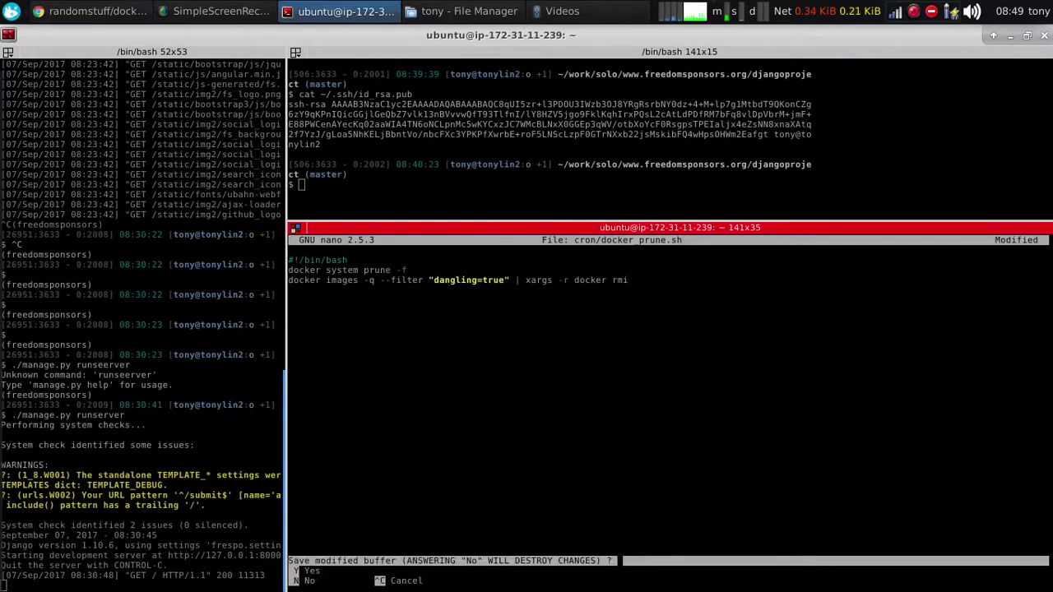
key("y")
key("Return")
Make cron/docker_prune.sh executable, list the cron folder, and test-run the script
type("chmod +x")
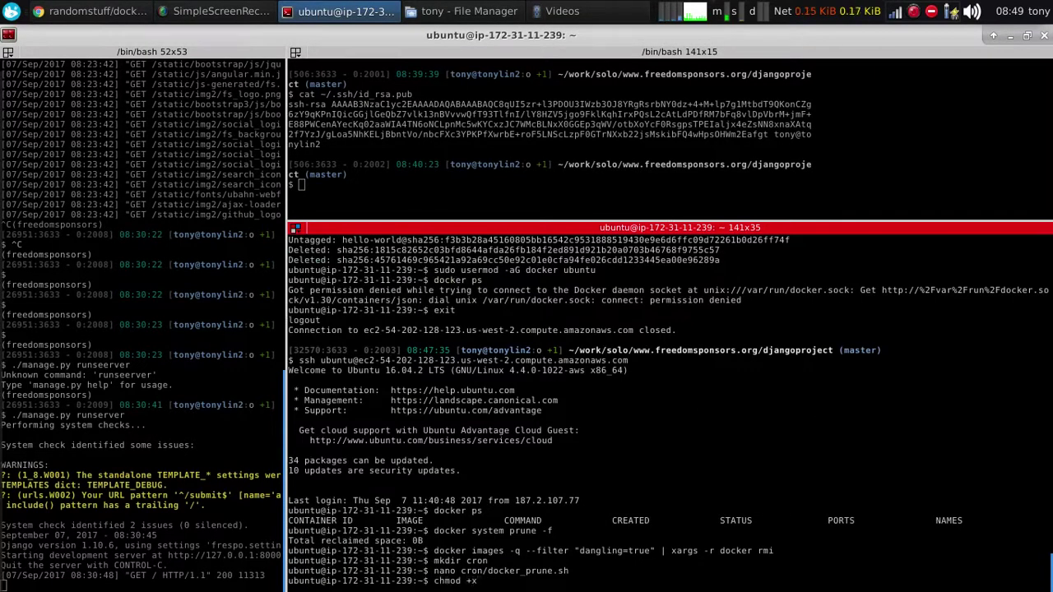
type(" cron/d")
key("Tab")
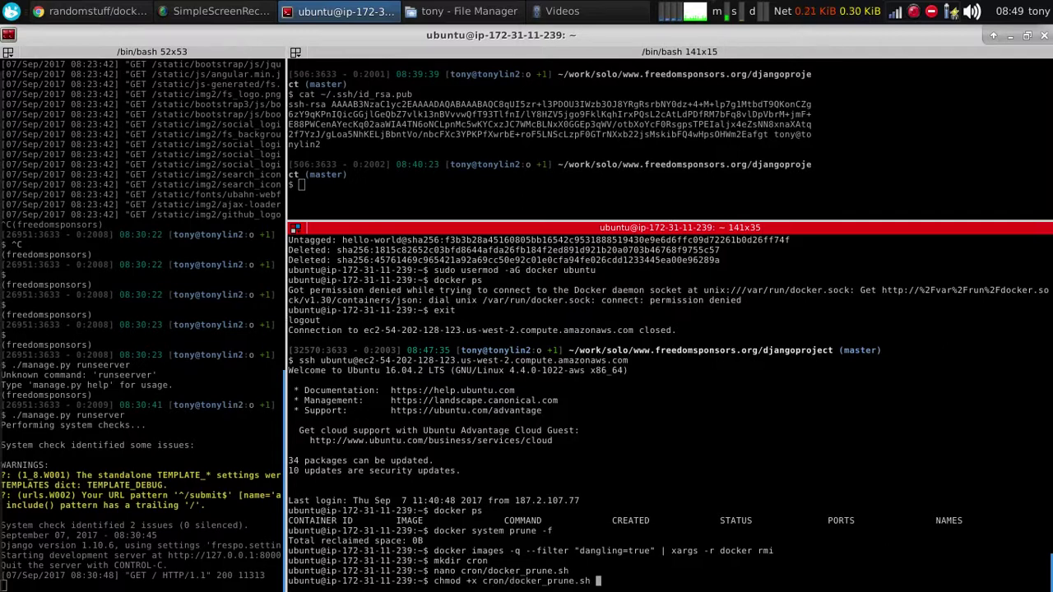
key("Return")
type("ll cron/")
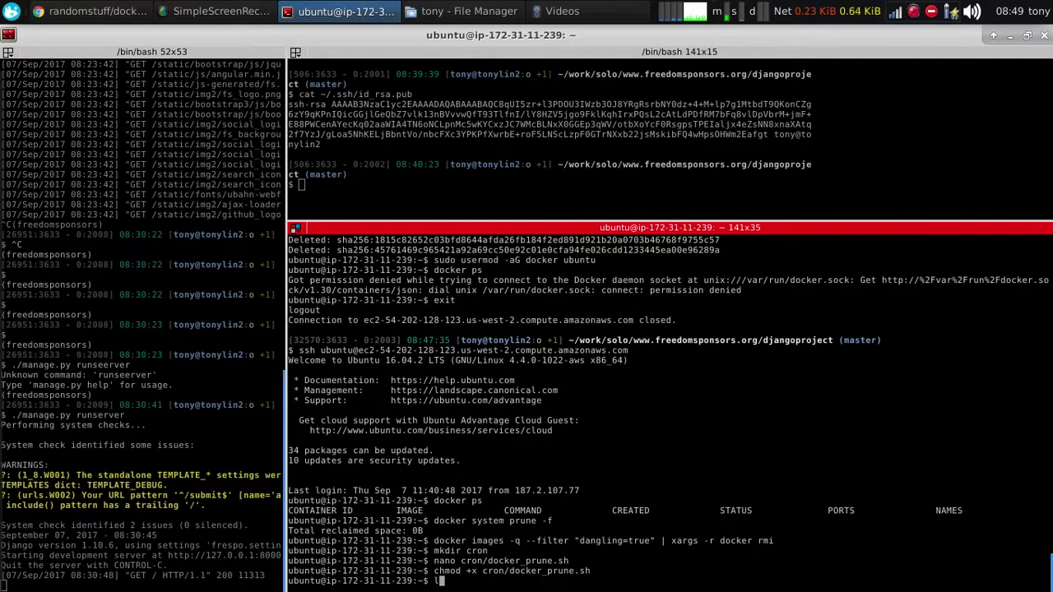
key("Return")
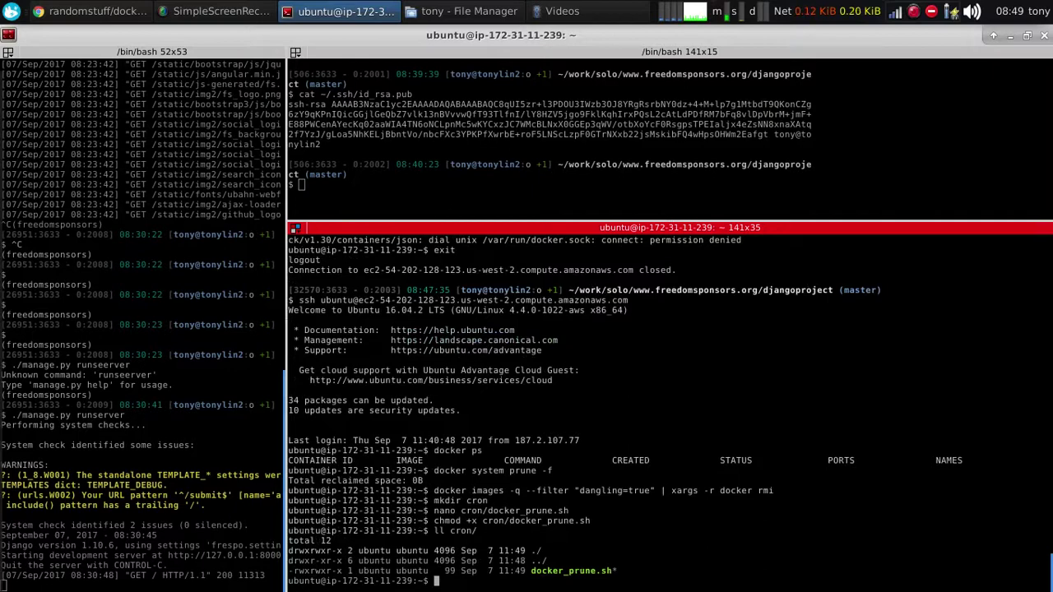
type("cron/docker_prune.sh")
key("Return")
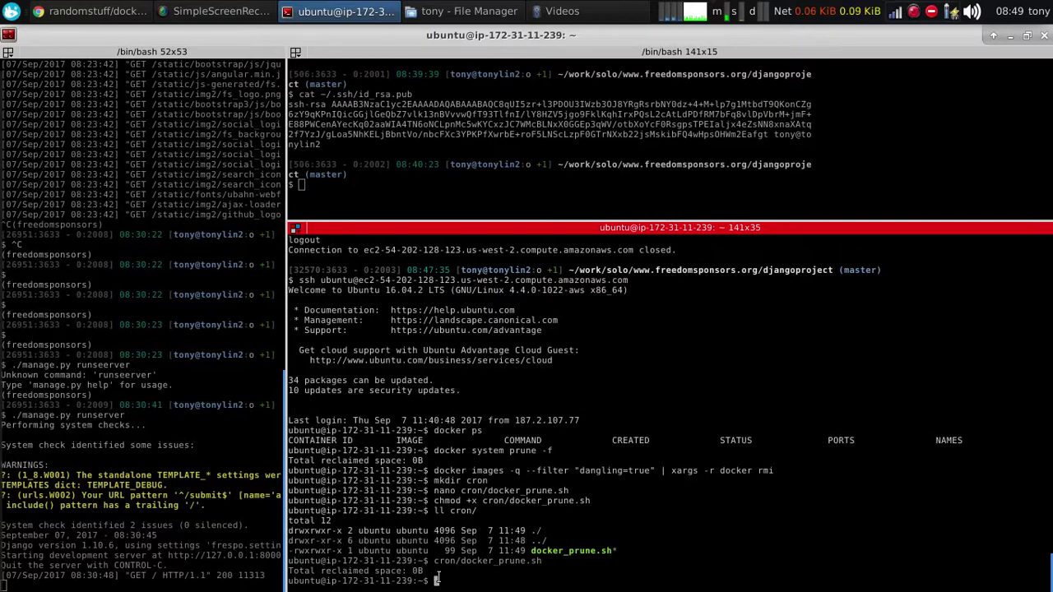
Open the crontab with crontab -e, choosing nano (option 2) as editor
left_click_drag(444, 580, 367, 570)
left_click(377, 571)
type("crontab -e")
key("Return")
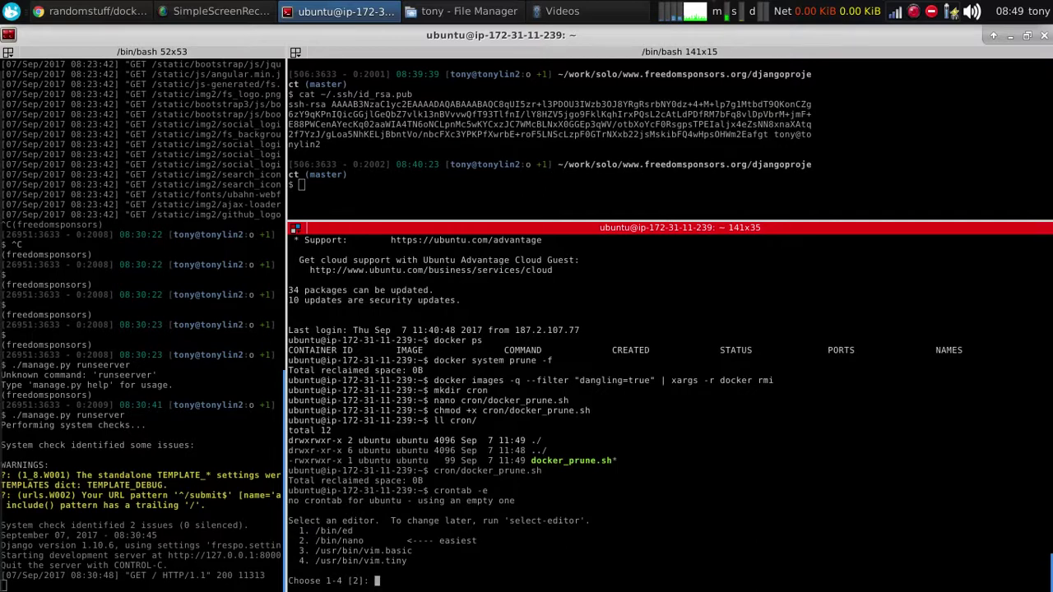
type("2")
key("Return")
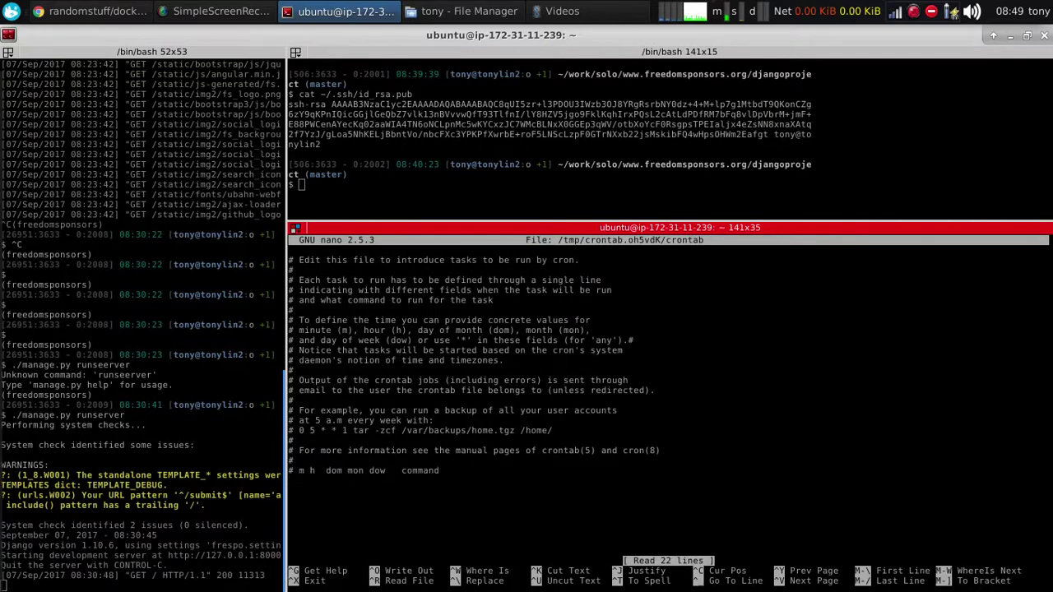
Add the entry '0 0 * * * /home/ubuntu/cron/docker_prune.sh' and save the crontab
type("0 0 * * * /home/ubuntu")
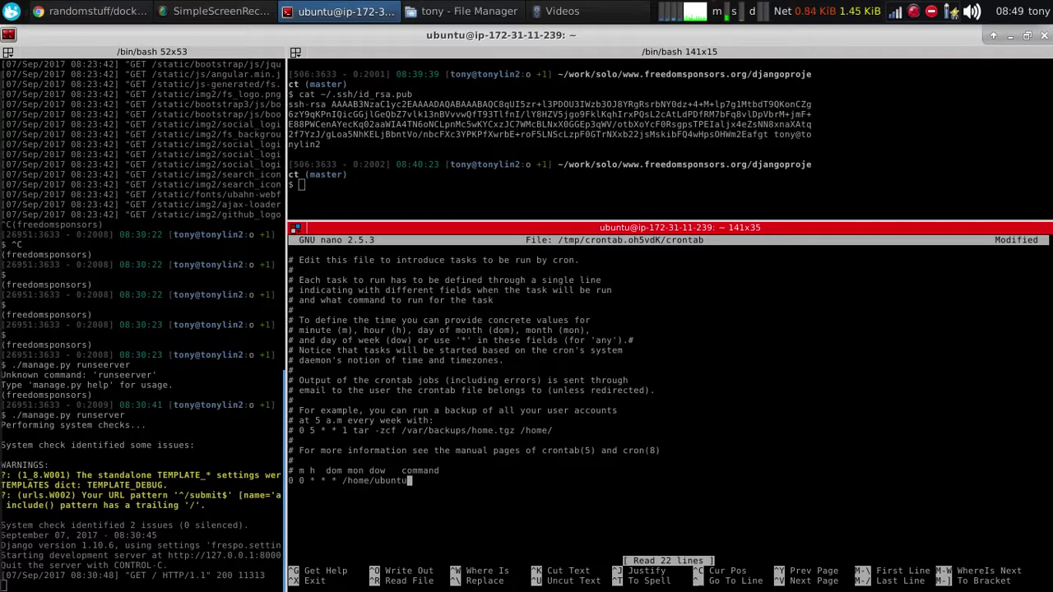
type("/cron")
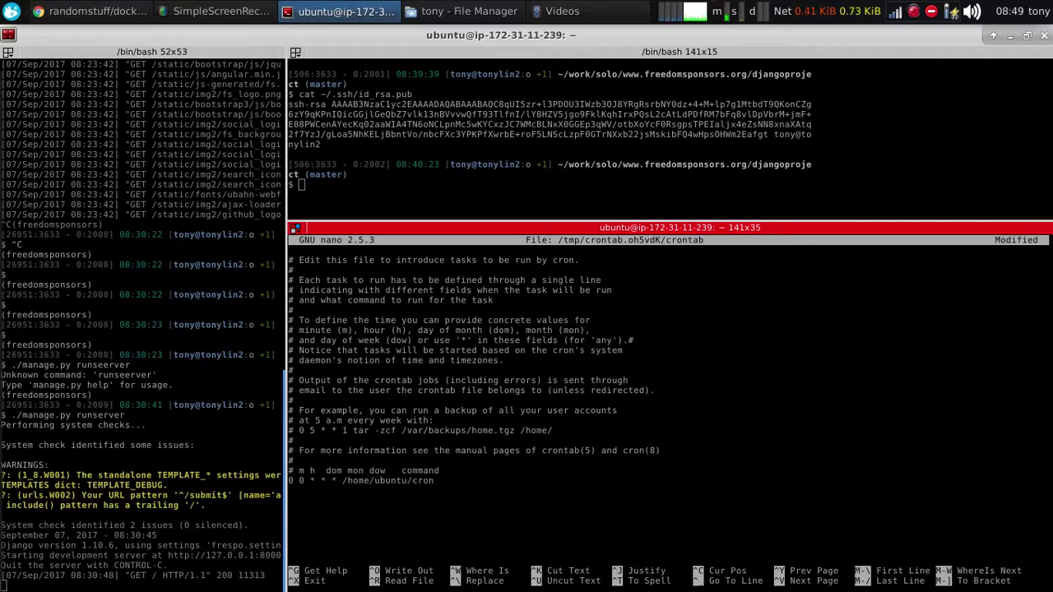
type("/docker_prune.sh")
double_click(411, 481)
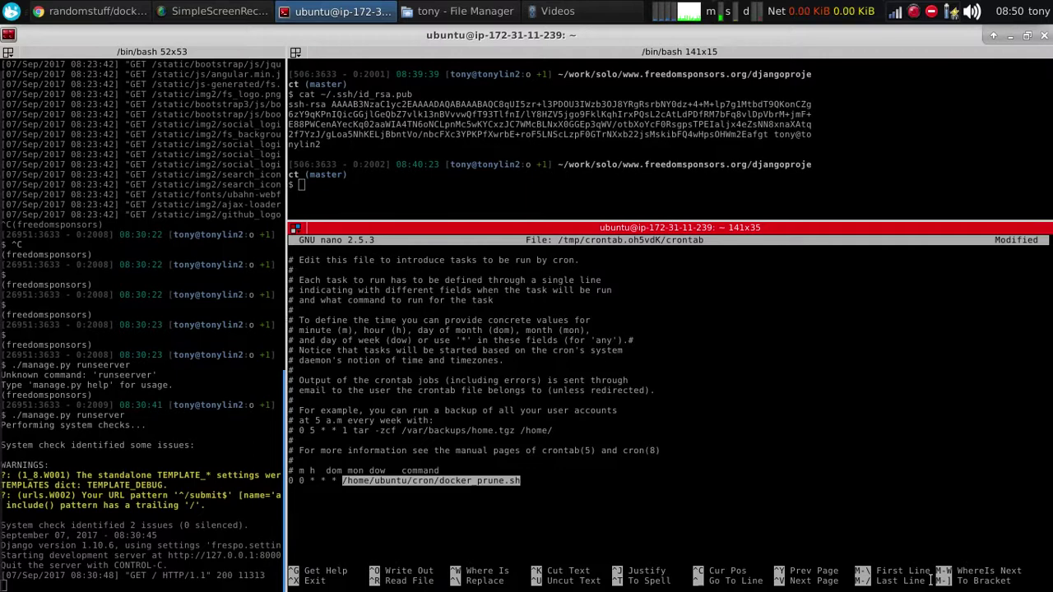
left_click(797, 492)
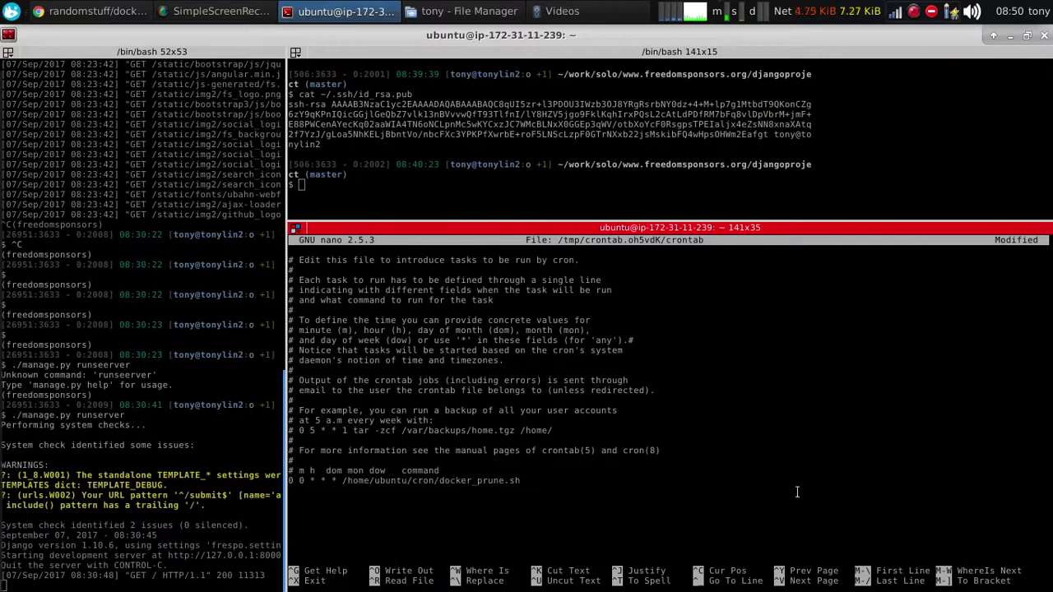
key("ctrl+x")
key("y")
key("Return")
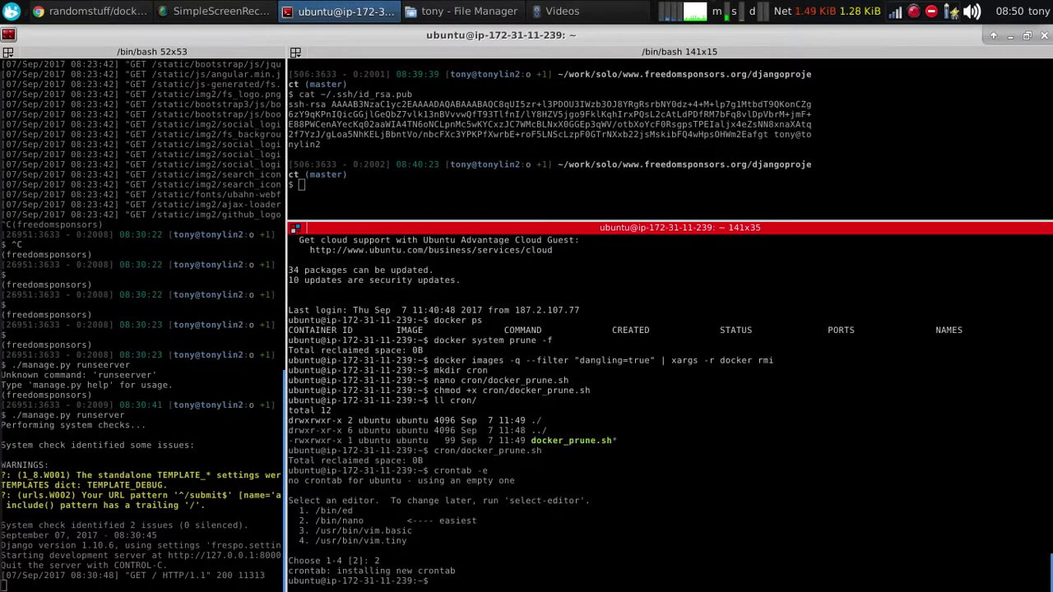
Run /home/ubuntu/cron/docker_prune.sh once (reclaims 0B) and confirm crontab -l shows its 0 0 * * * entry
key("shift+Insert")
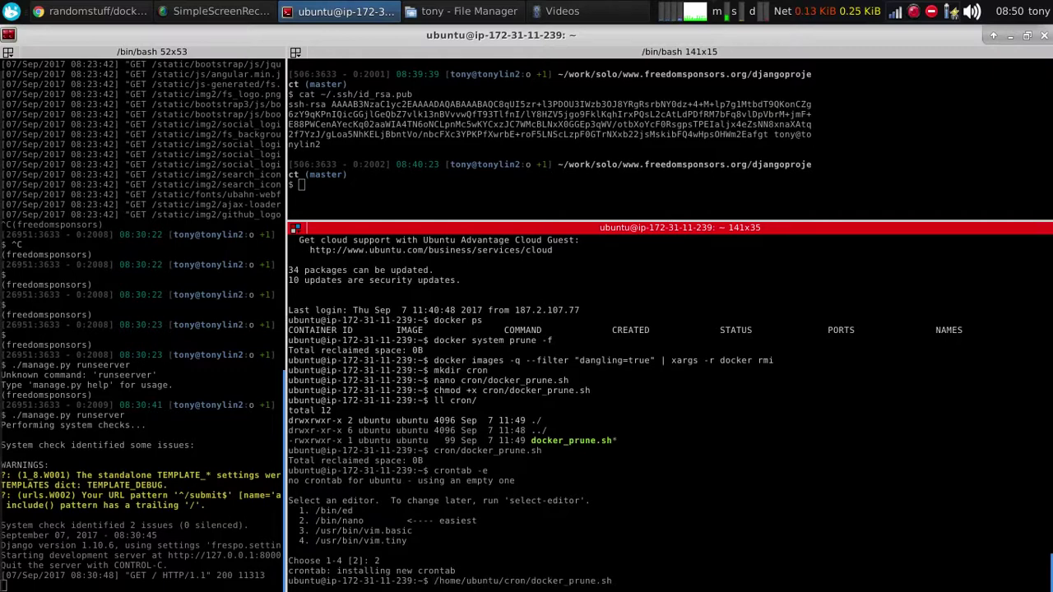
key("Return")
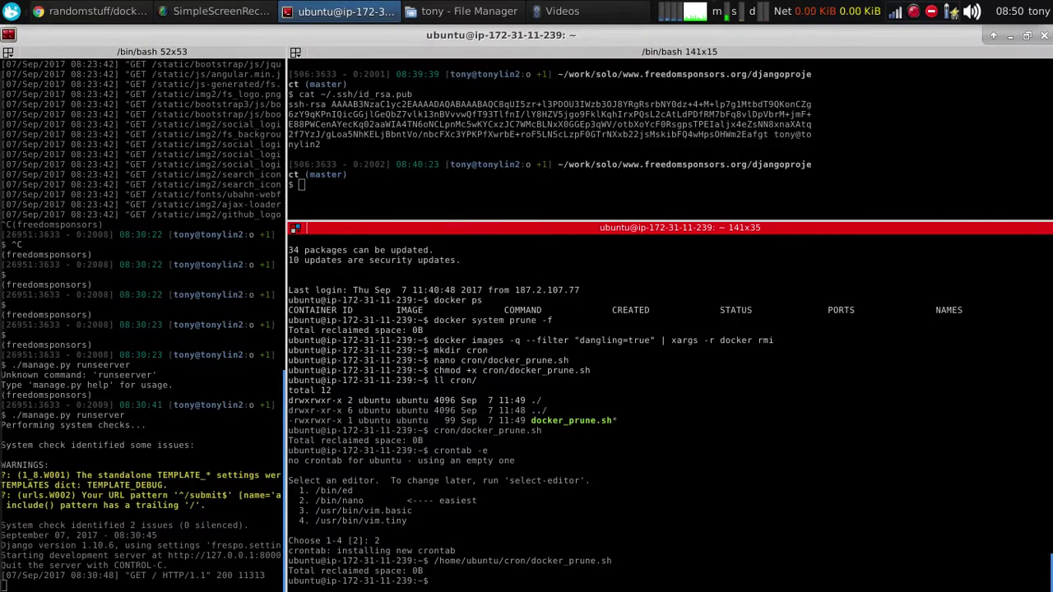
type("crontab -l")
key("Return")
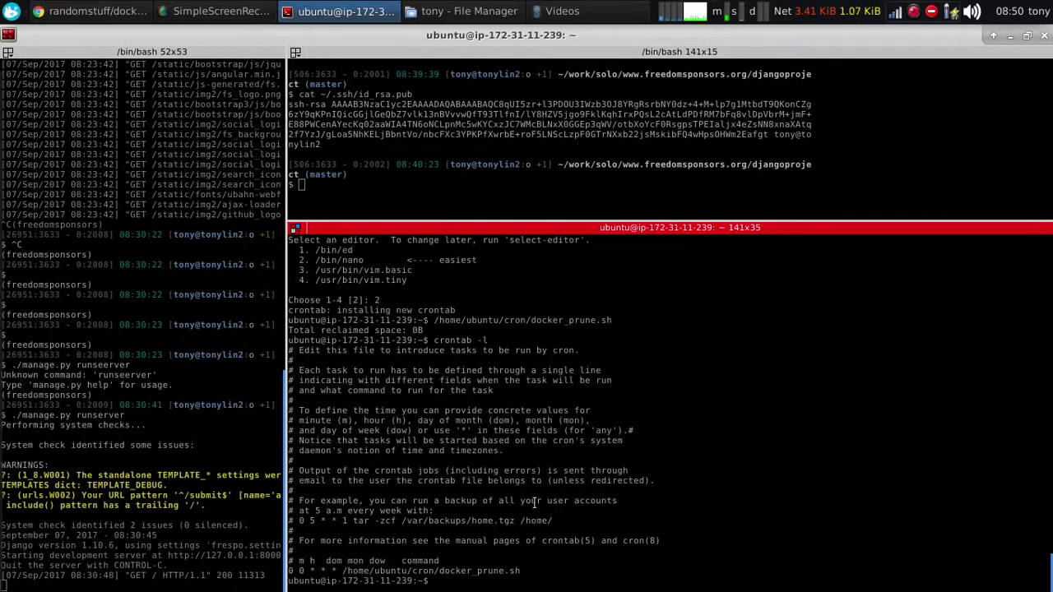
left_click_drag(531, 573, 288, 571)
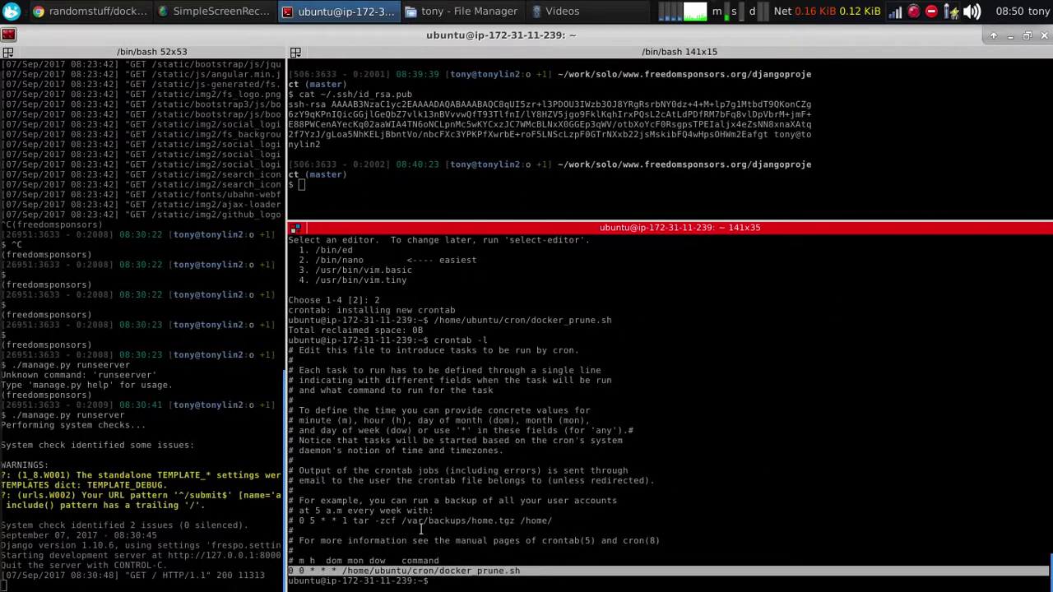
left_click(520, 518)
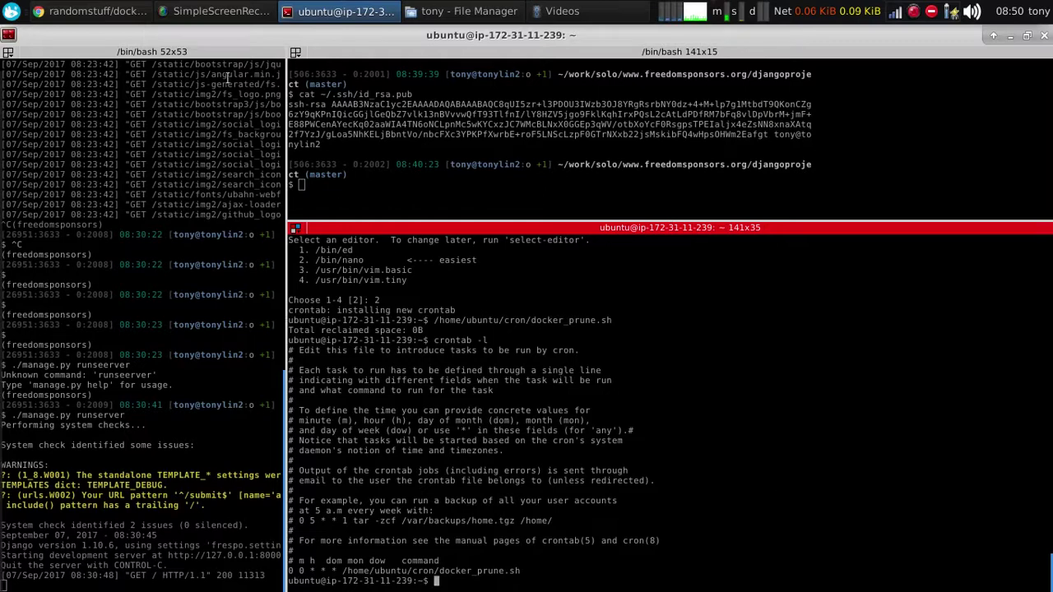
left_click(606, 191)
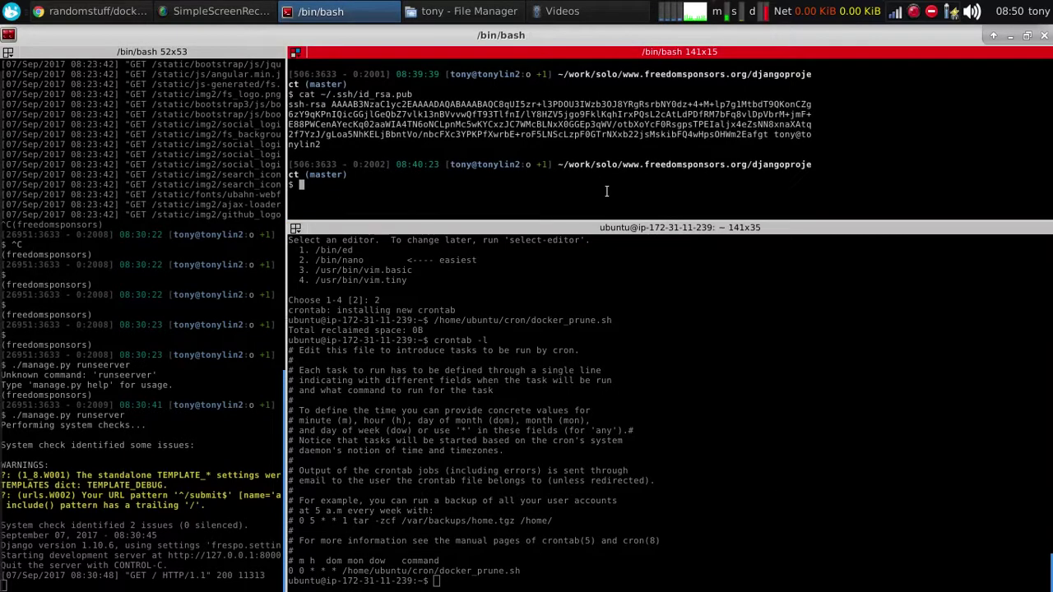
In the EC2 console tab, create an image of the tutorial instance with name and description 'swap_docker'
left_click(82, 12)
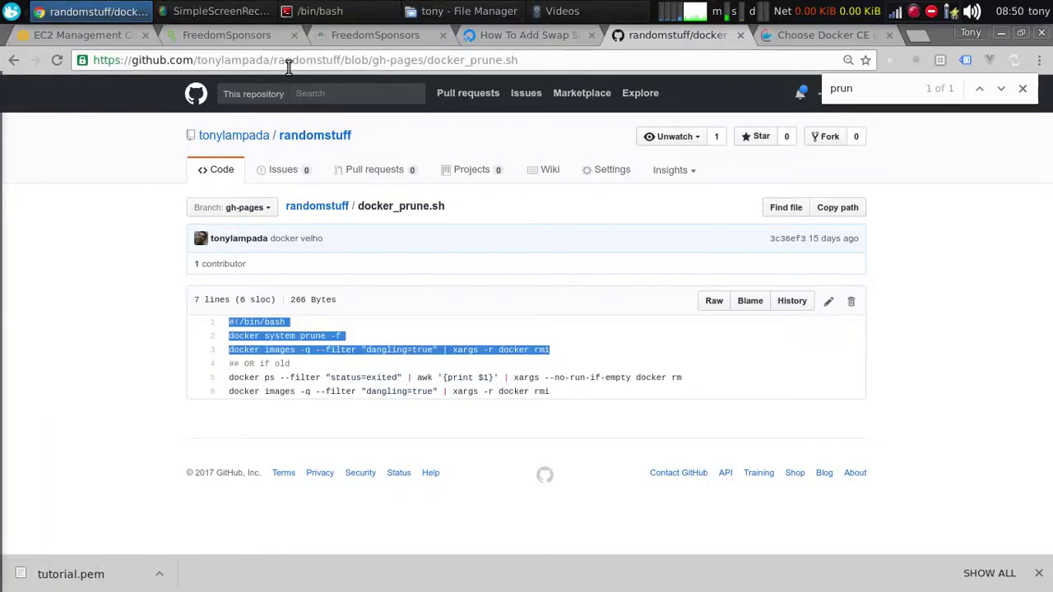
left_click(73, 36)
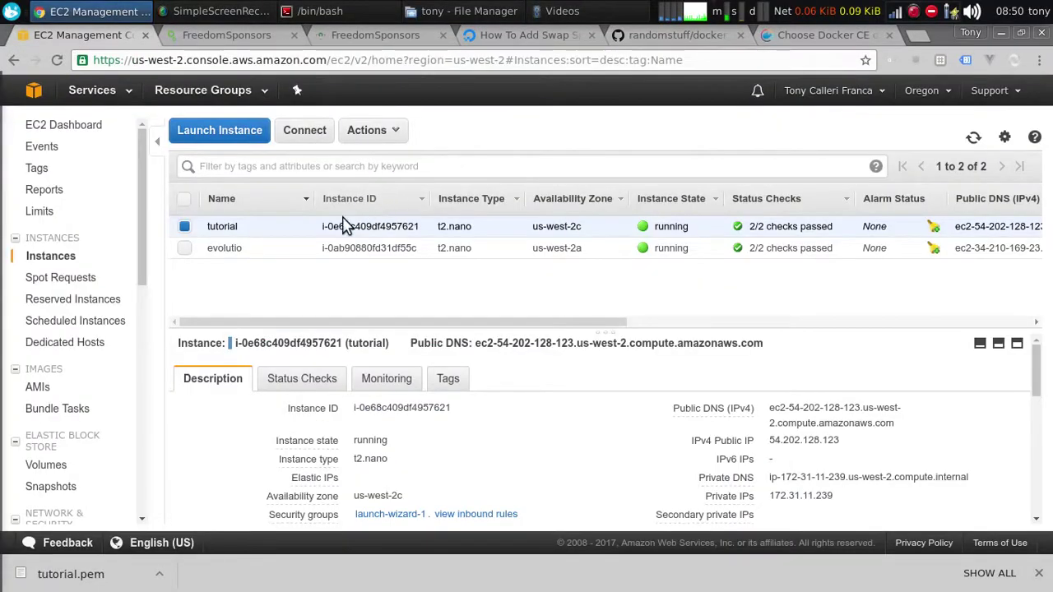
right_click(252, 229)
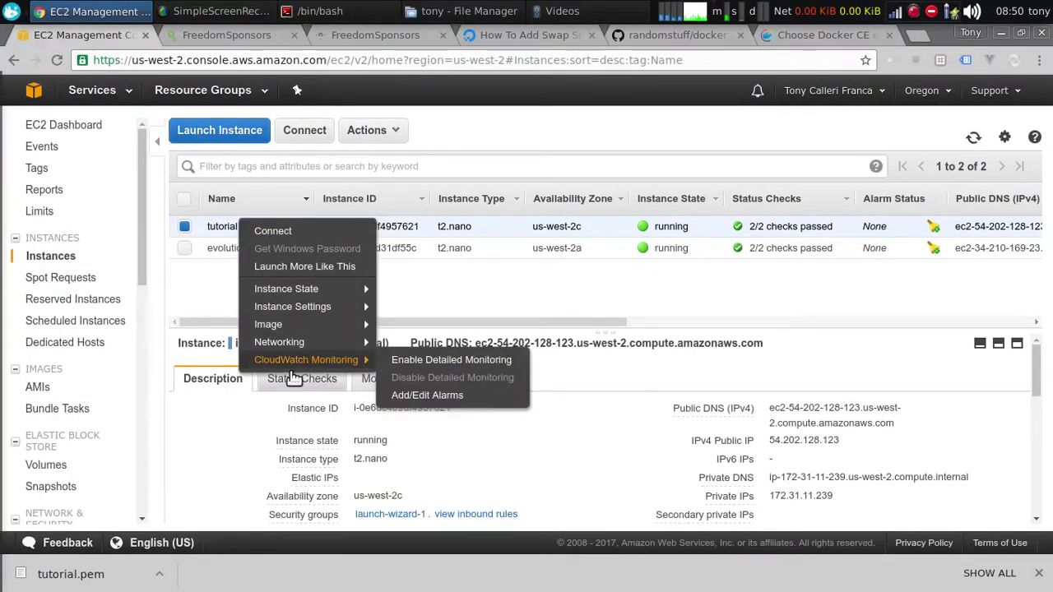
mouse_move(306, 325)
left_click(423, 326)
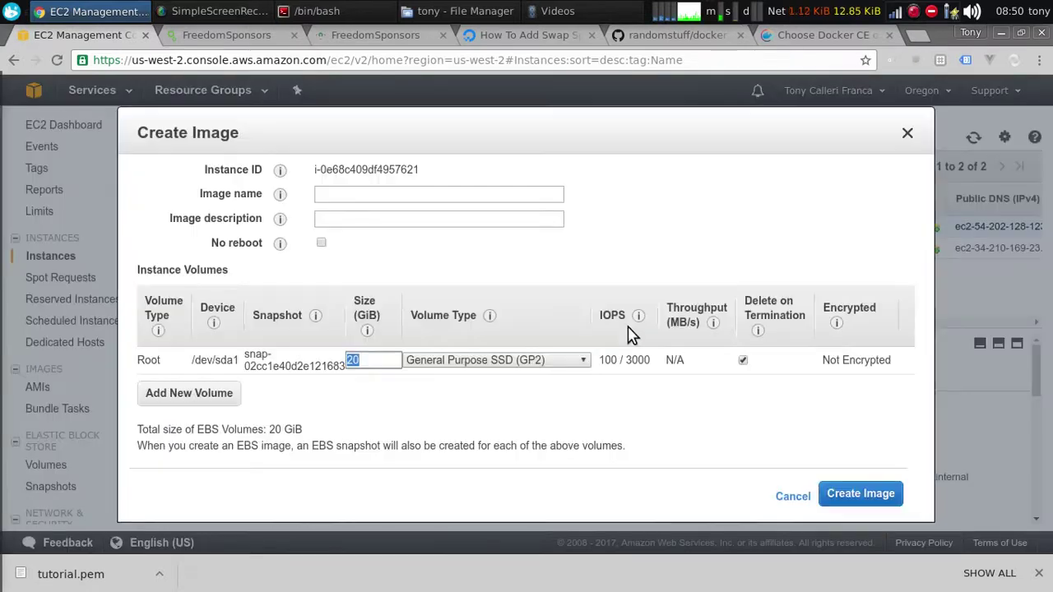
left_click(342, 194)
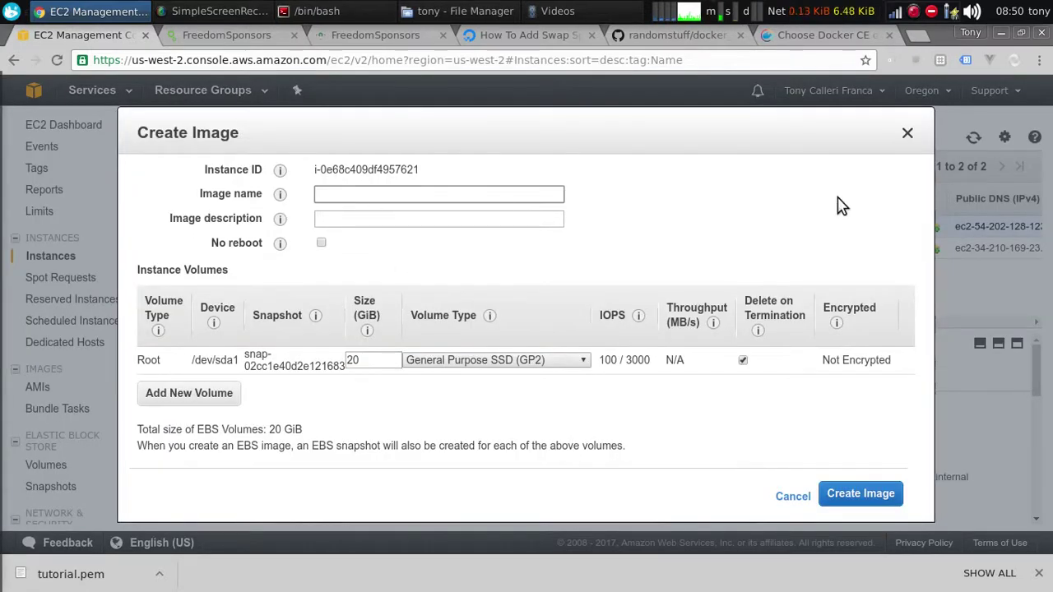
type("swa")
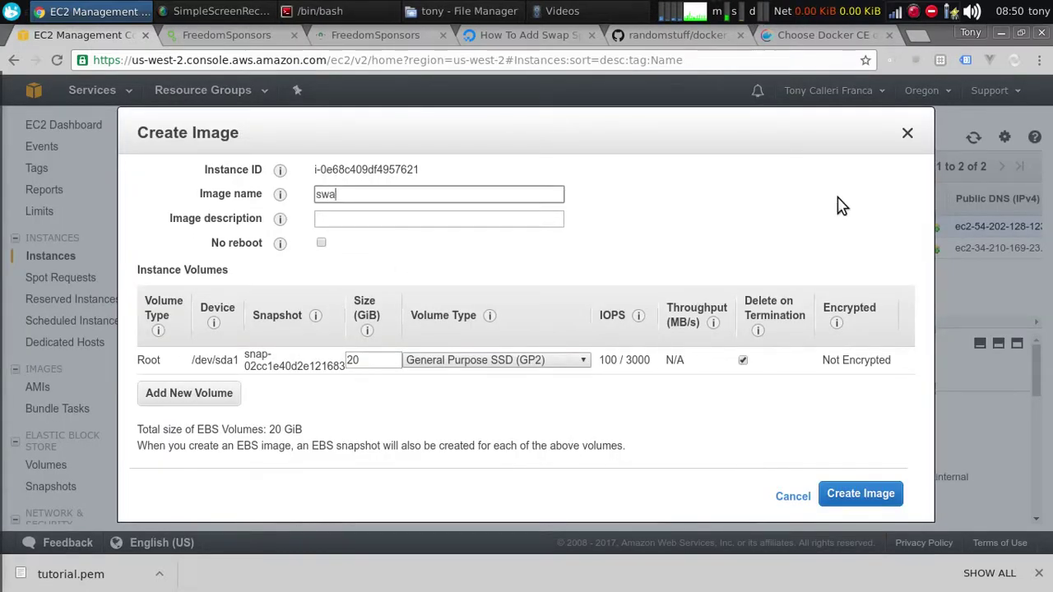
type("p_docker")
key("ctrl+a")
key("ctrl+c")
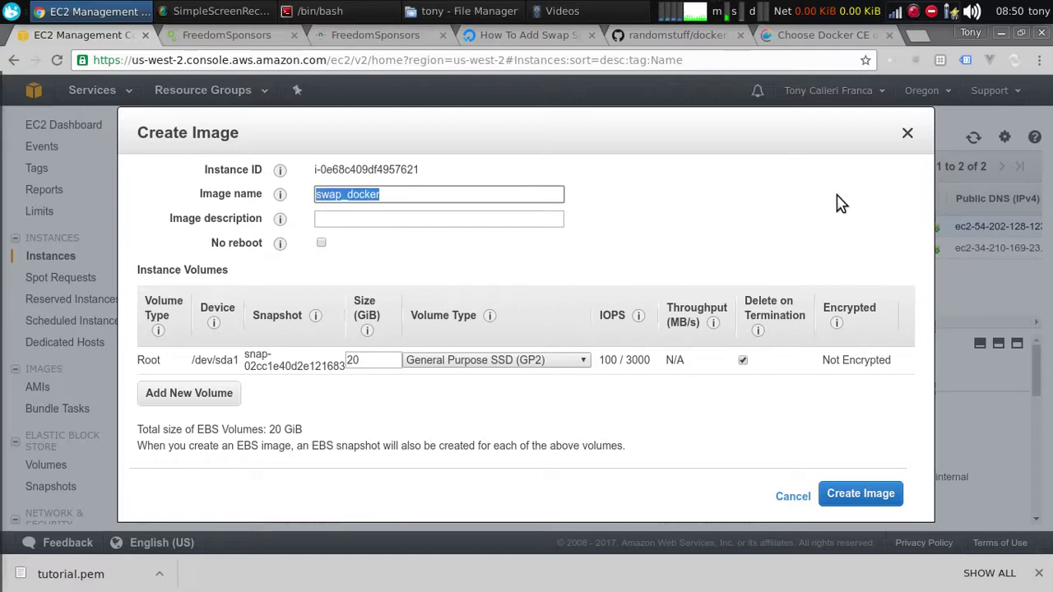
left_click(338, 218)
key("ctrl+v")
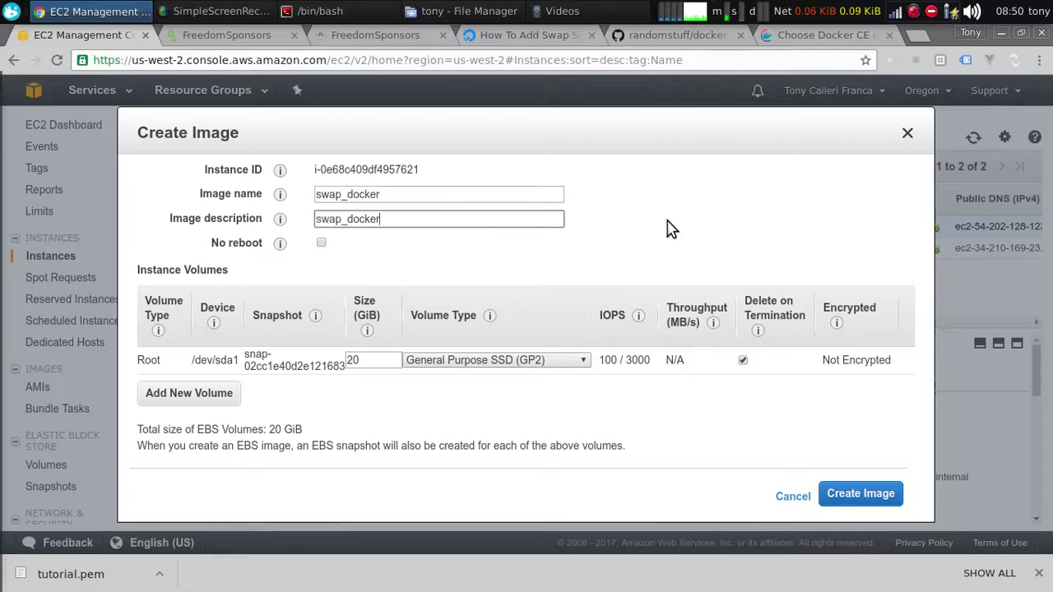
left_click(856, 497)
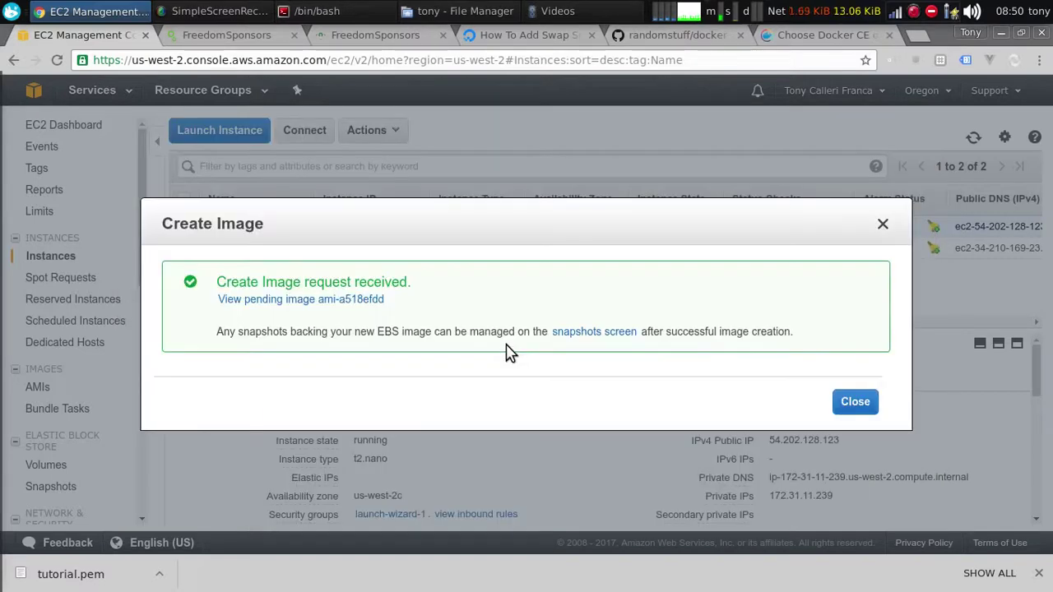
Dismiss the confirmation and view the AMIs list, where swap_docker (ami-a518efdd) shows as pending
left_click(859, 398)
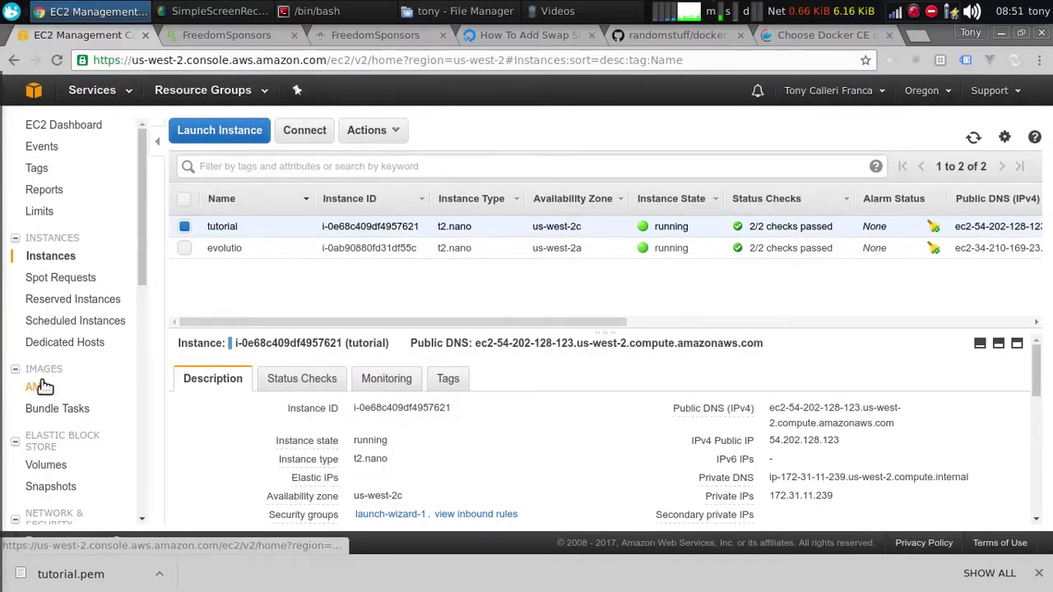
left_click(40, 387)
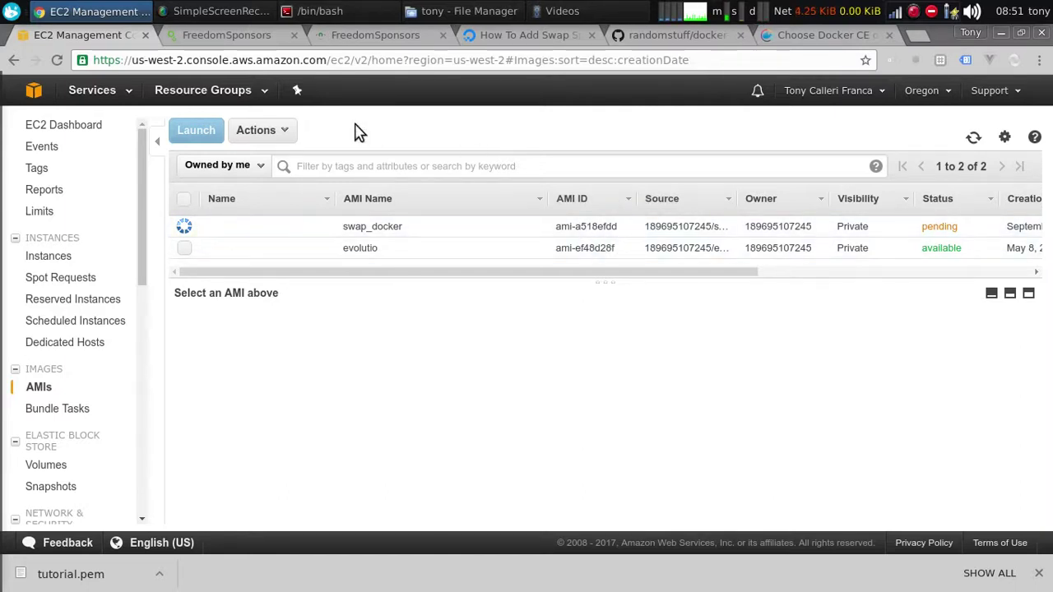
left_click(208, 10)
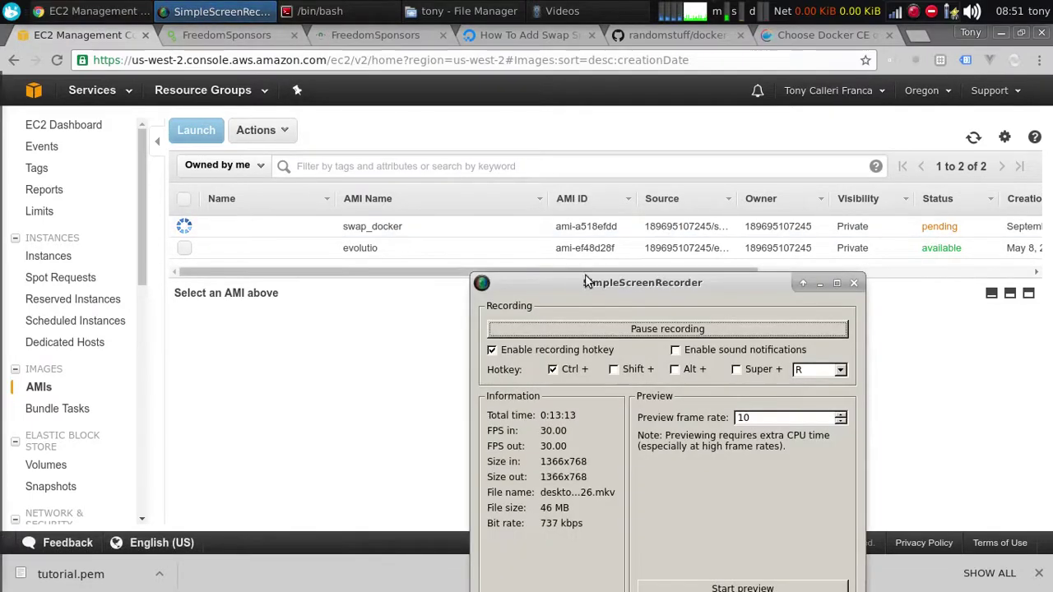